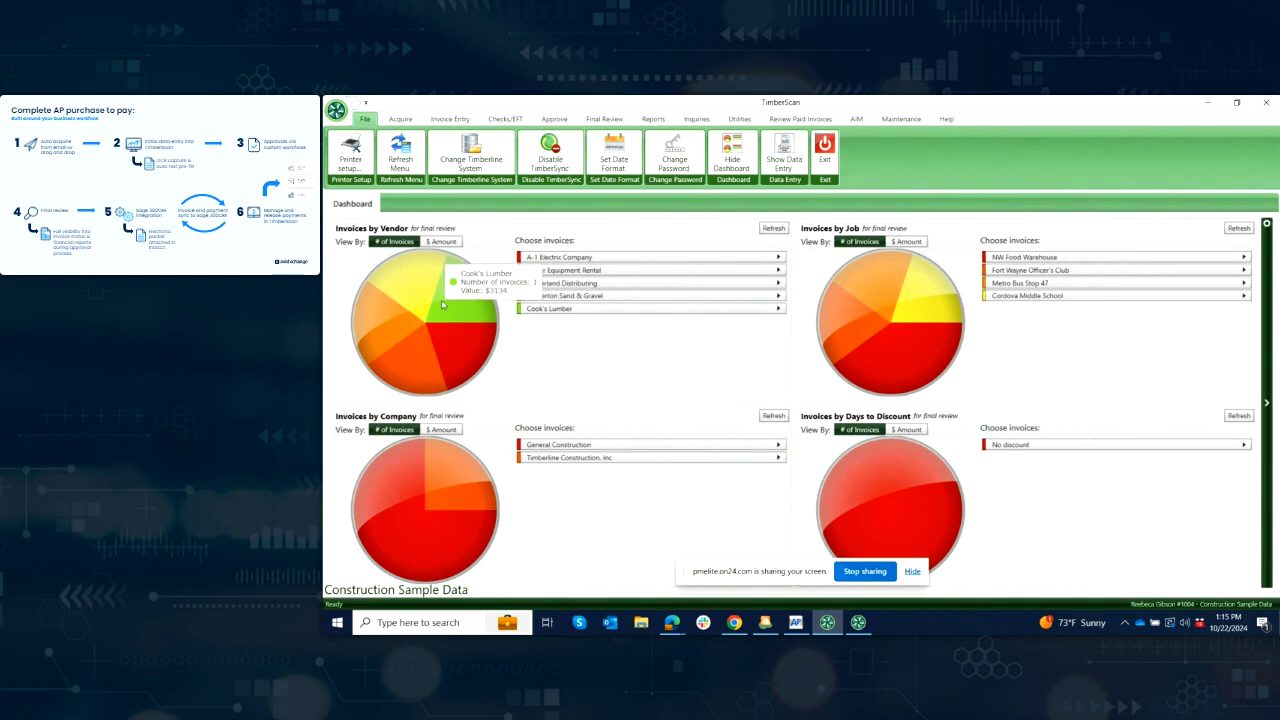
mouse_move(913, 301)
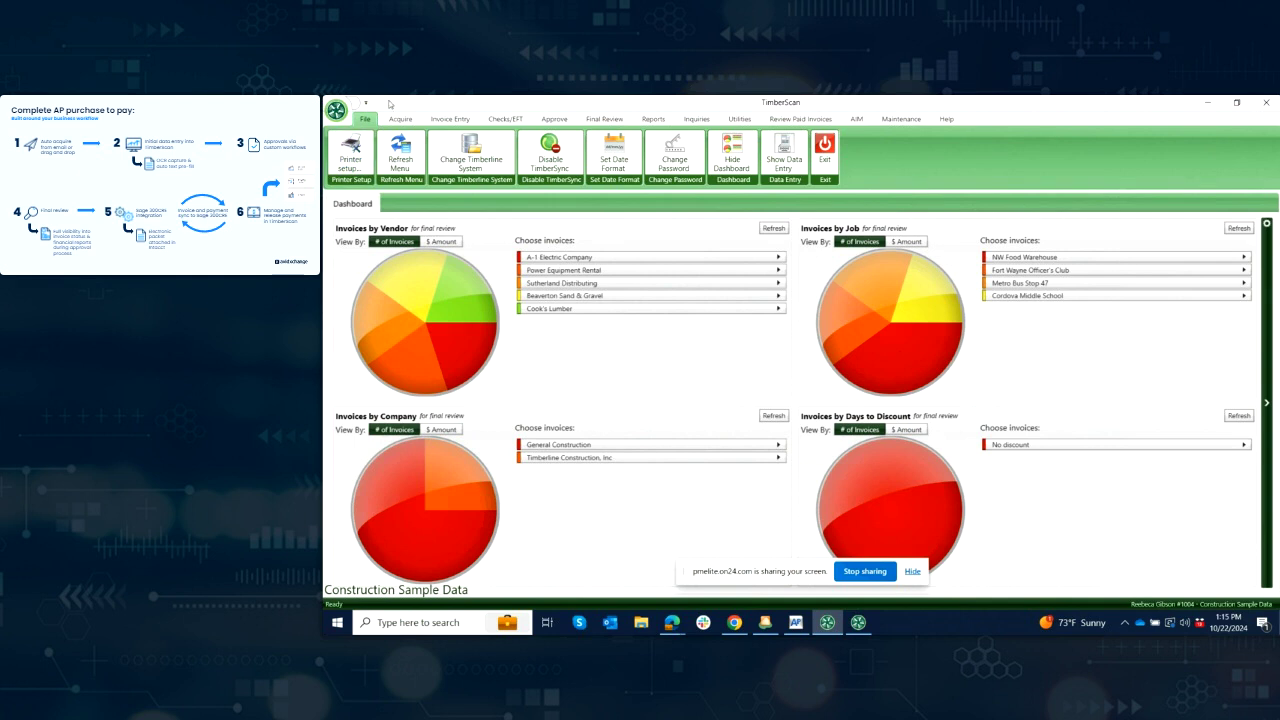
left_click(399, 120)
left_click(446, 121)
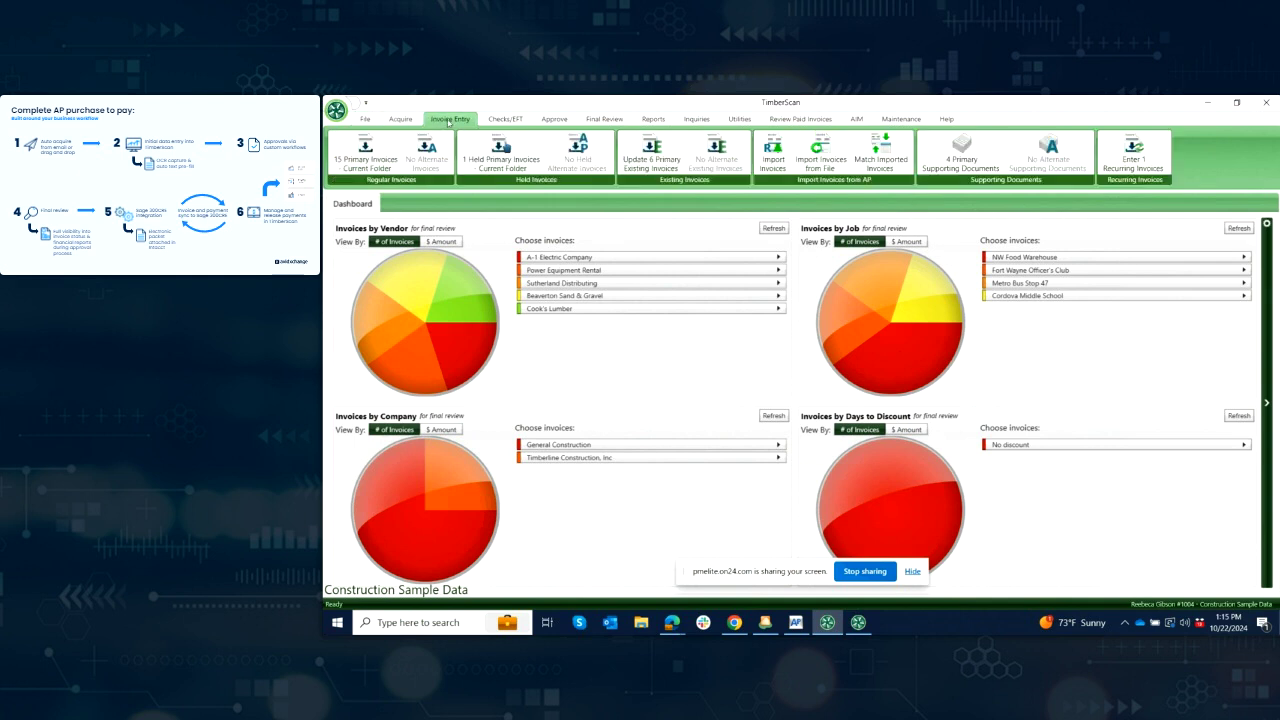
left_click(508, 118)
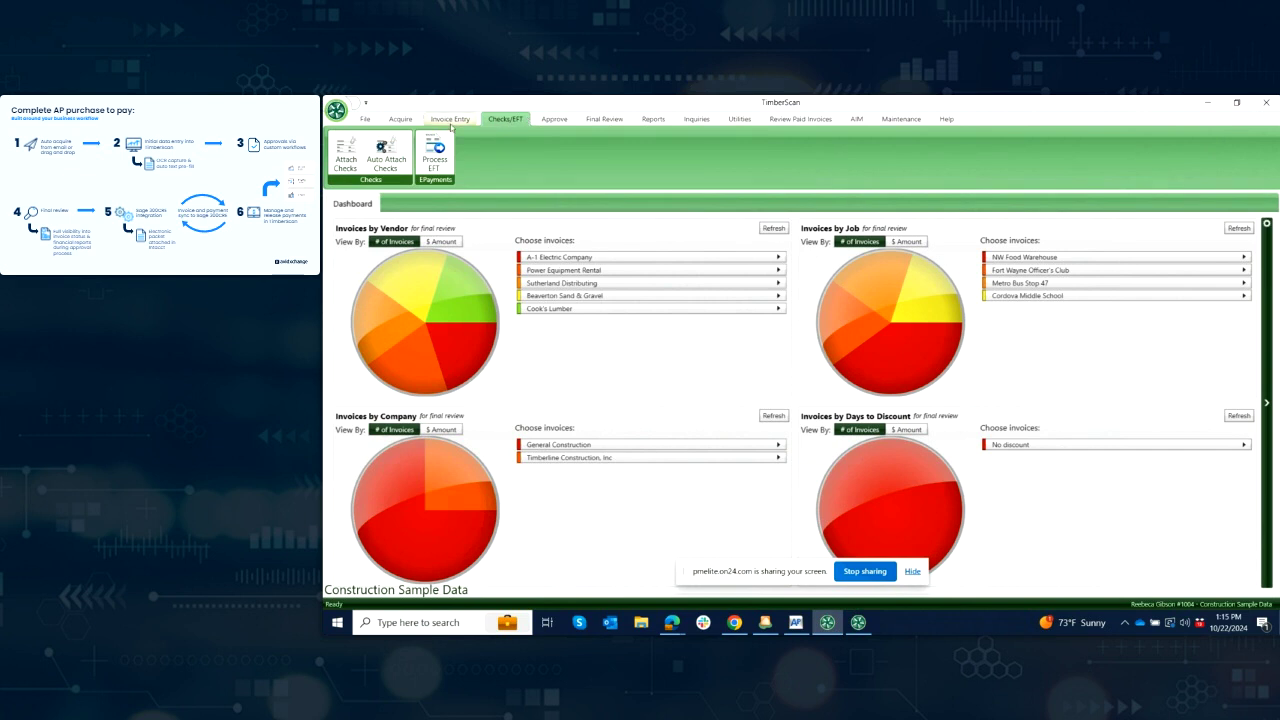
left_click(449, 124)
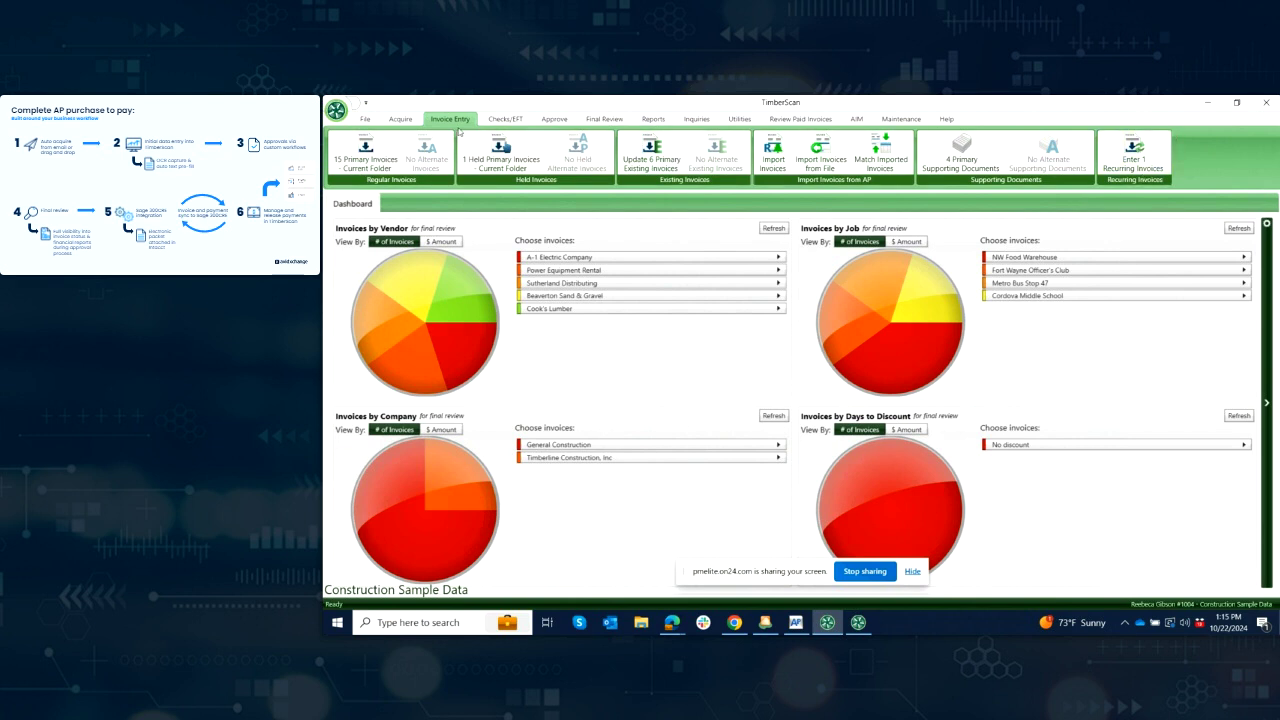
Step: Hide the dashboard and show the Data Entry view of invoices
left_click(365, 120)
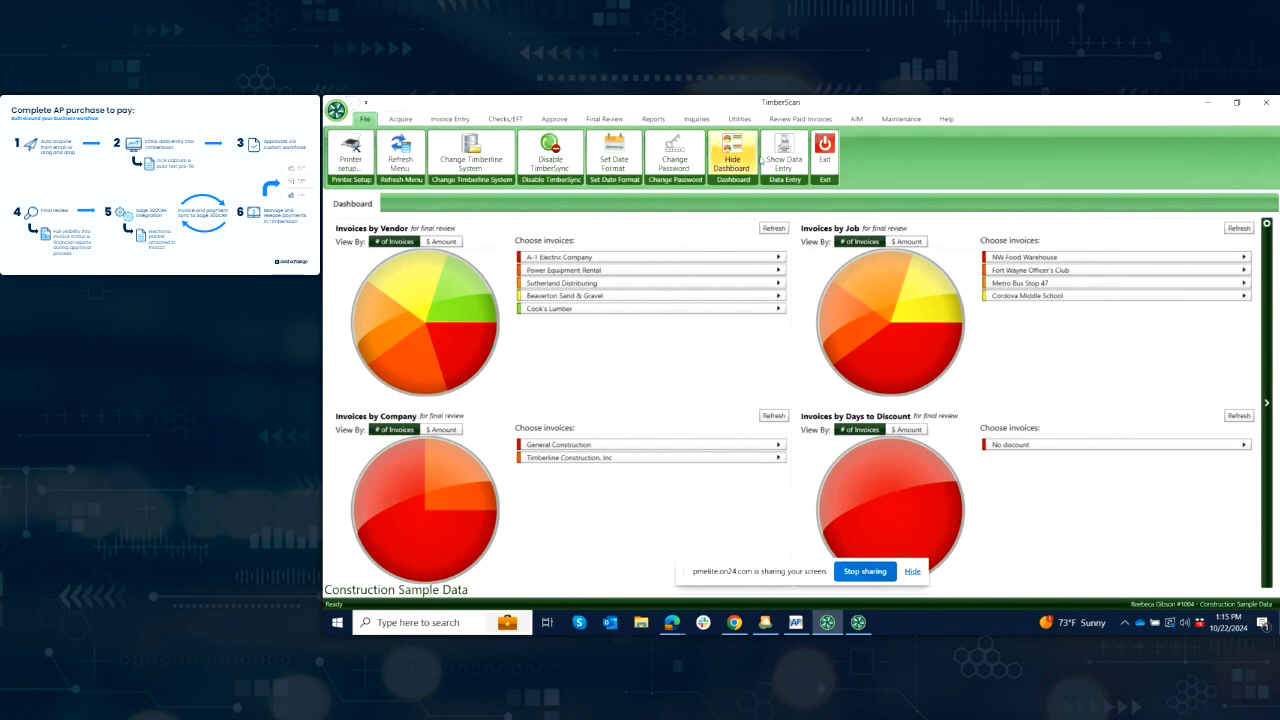
left_click(732, 160)
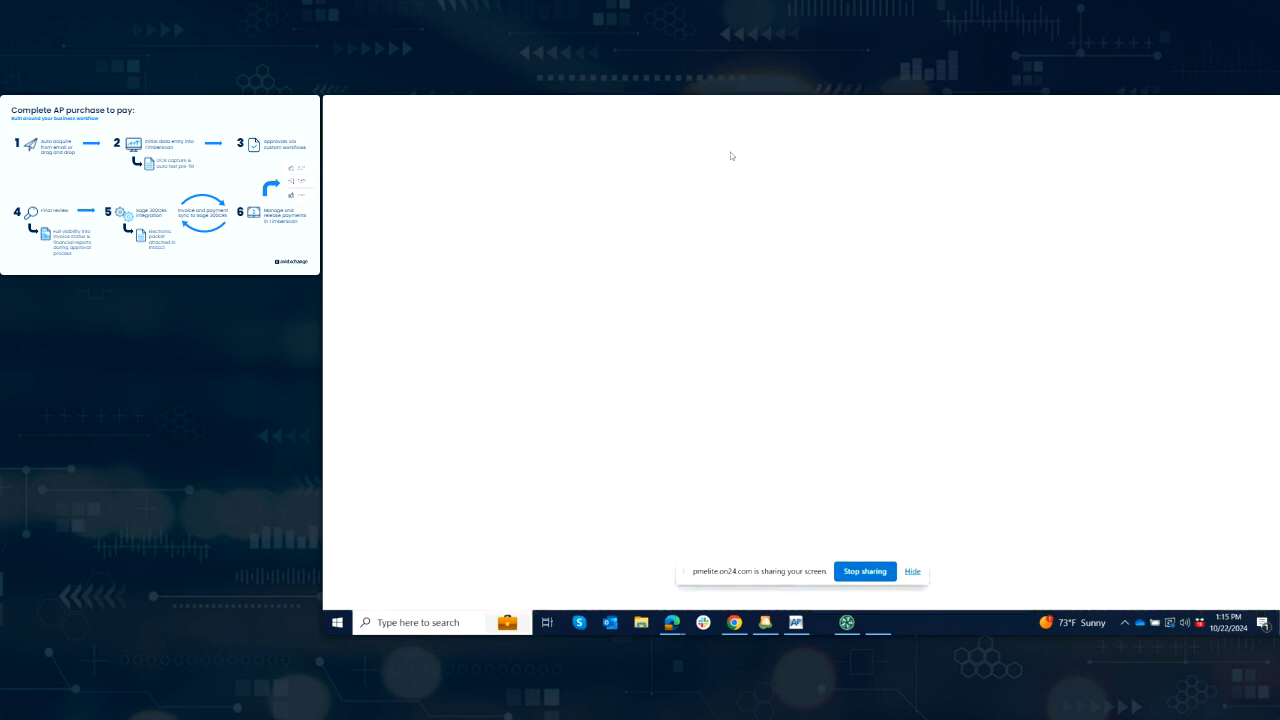
left_click(785, 152)
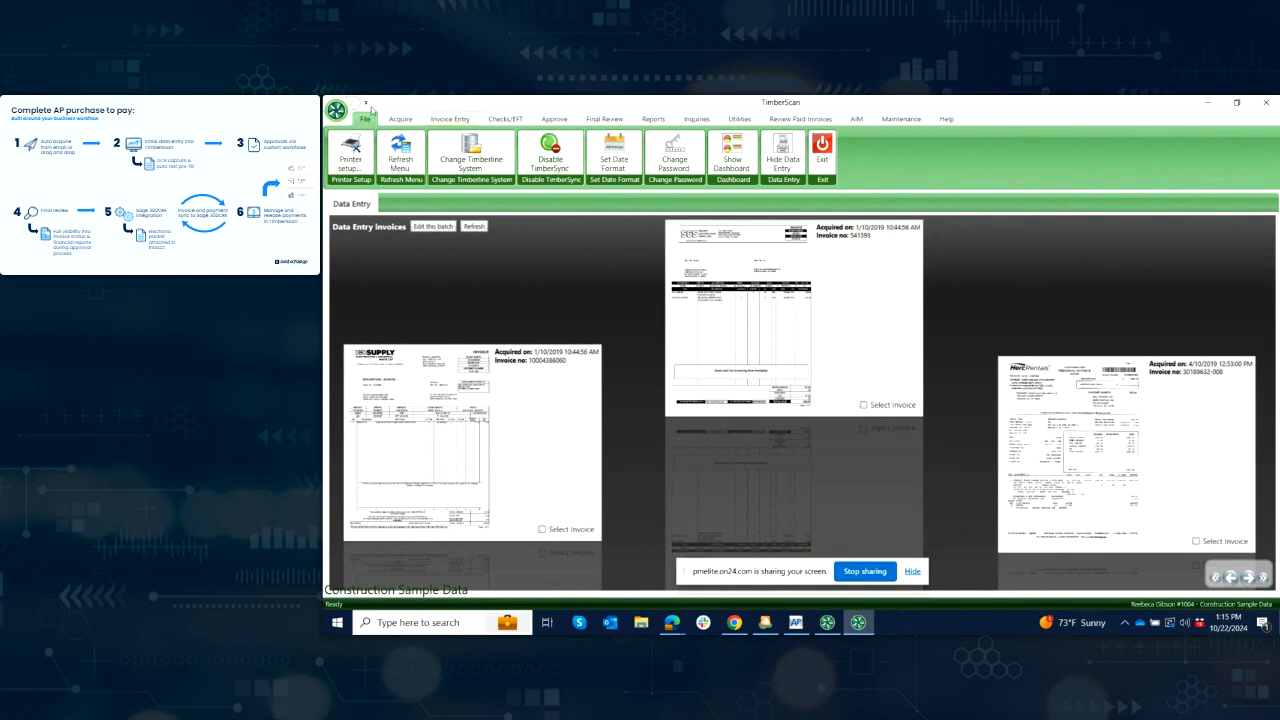
Step: Open Acquire Images and move its window so the desktop PDF files stay reachable
left_click(400, 119)
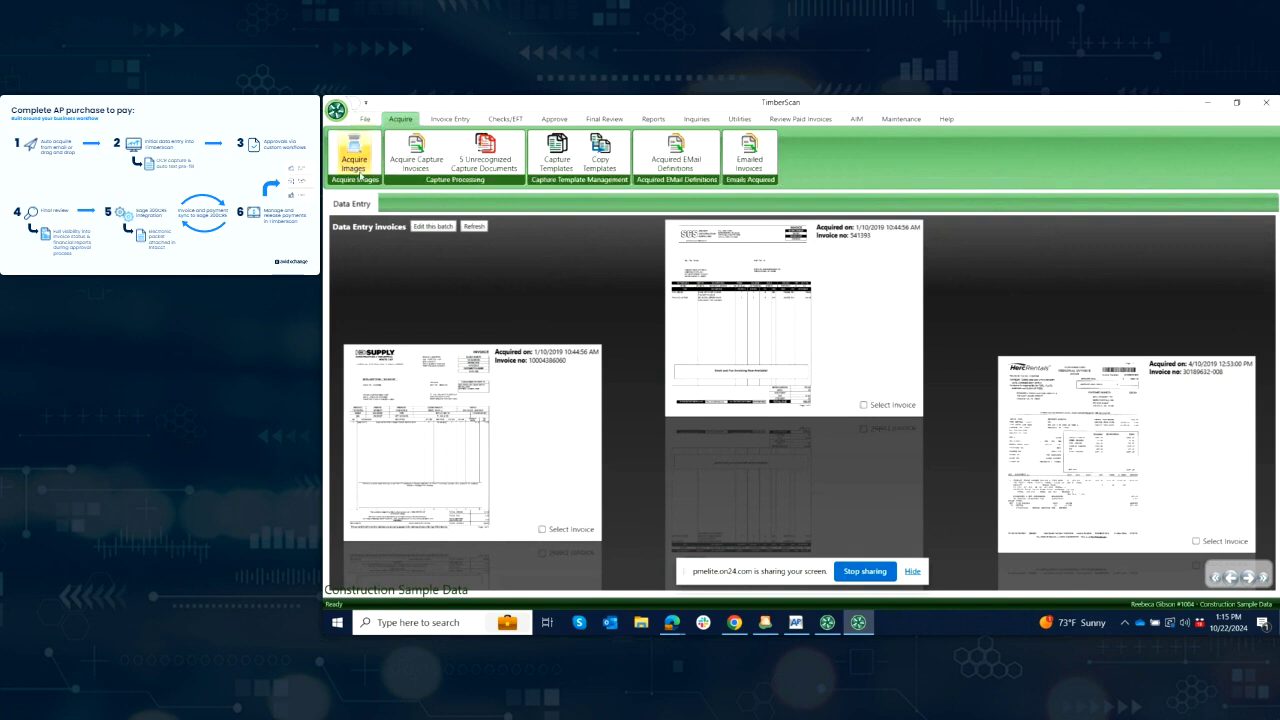
left_click(356, 155)
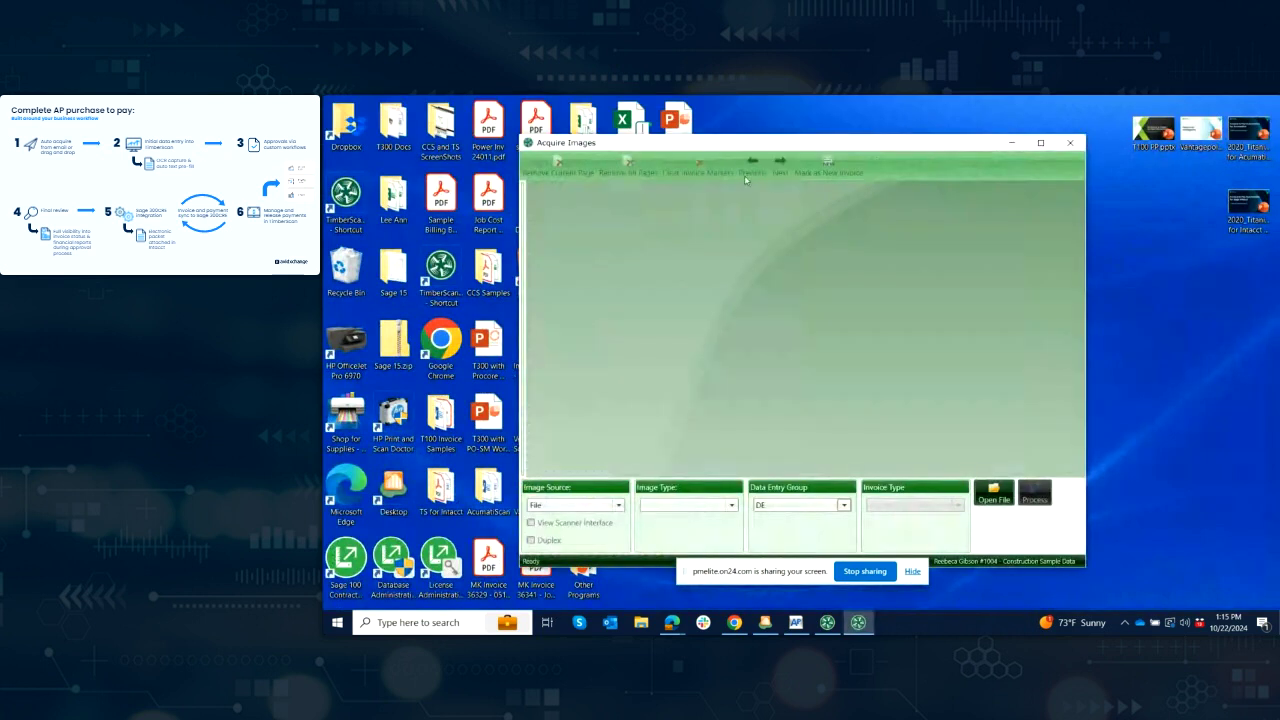
left_click_drag(759, 137, 888, 152)
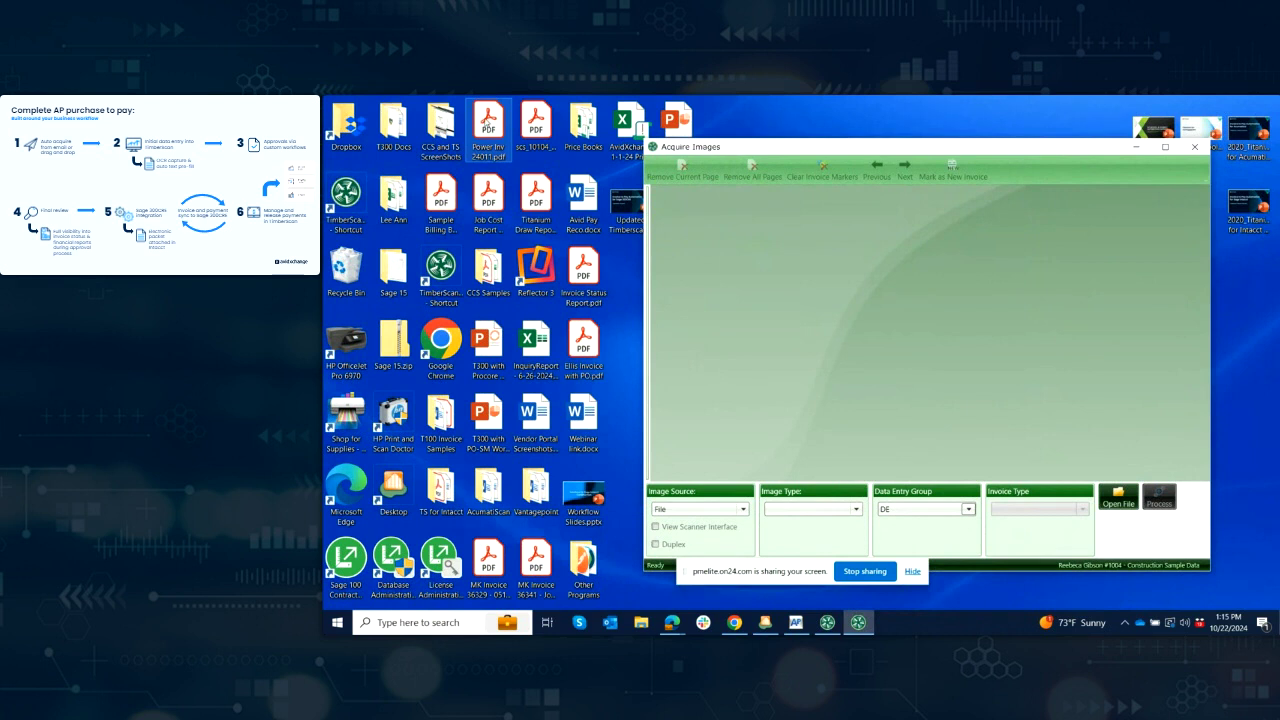
Step: Add the desktop files Power Inv 24011.pdf and the scs_10104 PDF to Acquire Images as invoices that are manually separated
left_click_drag(487, 120, 906, 281)
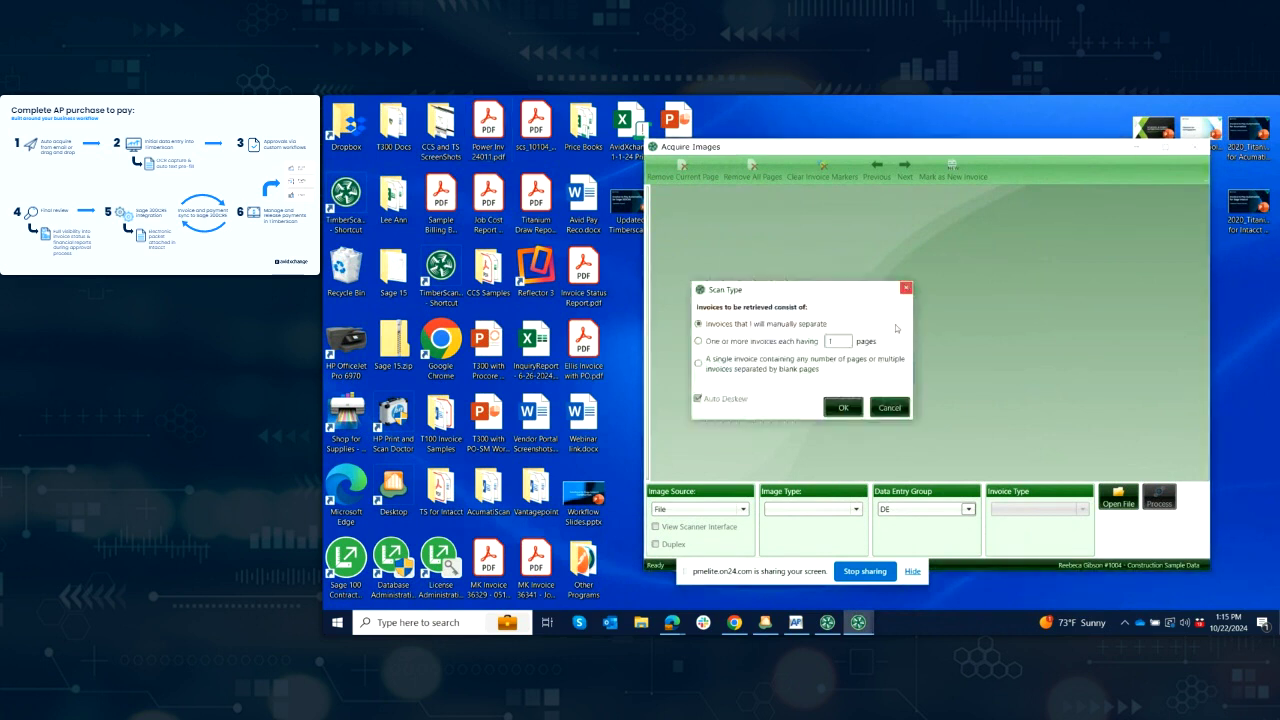
left_click(843, 407)
left_click_drag(541, 145, 851, 283)
left_click(843, 407)
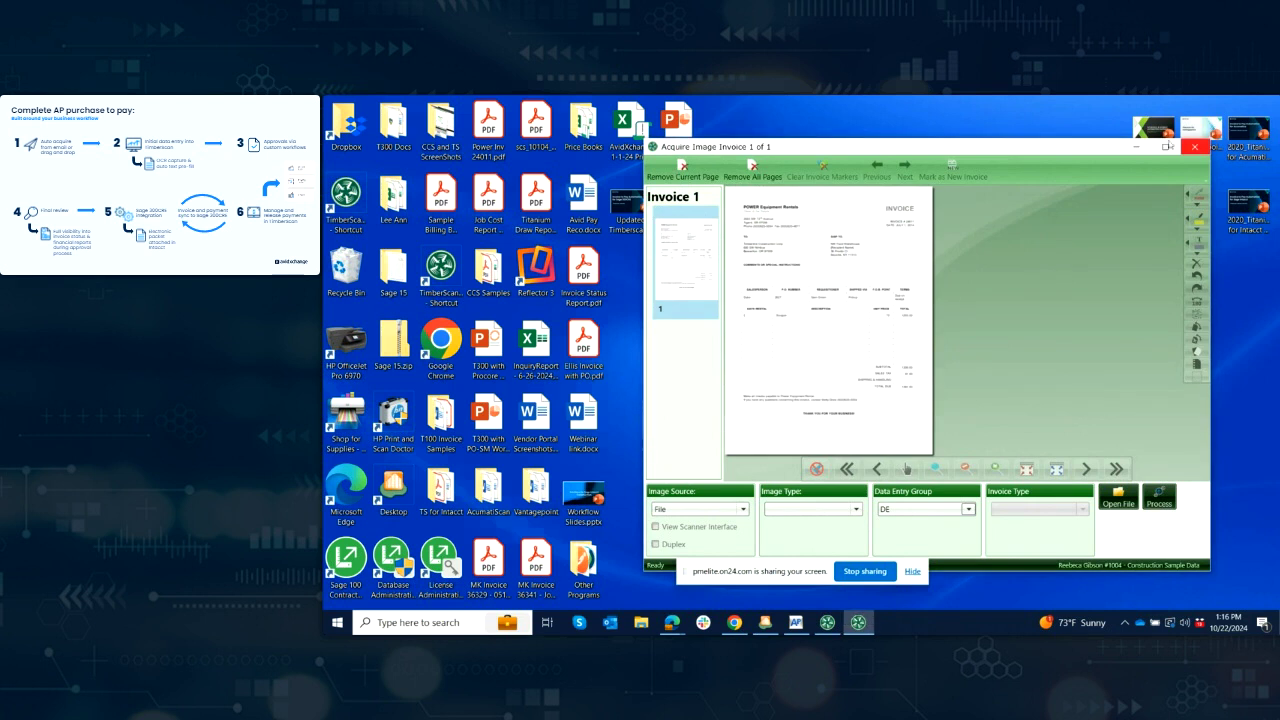
Step: Maximize the Acquire Images window and set the image type to Regular Invoices
left_click(1167, 147)
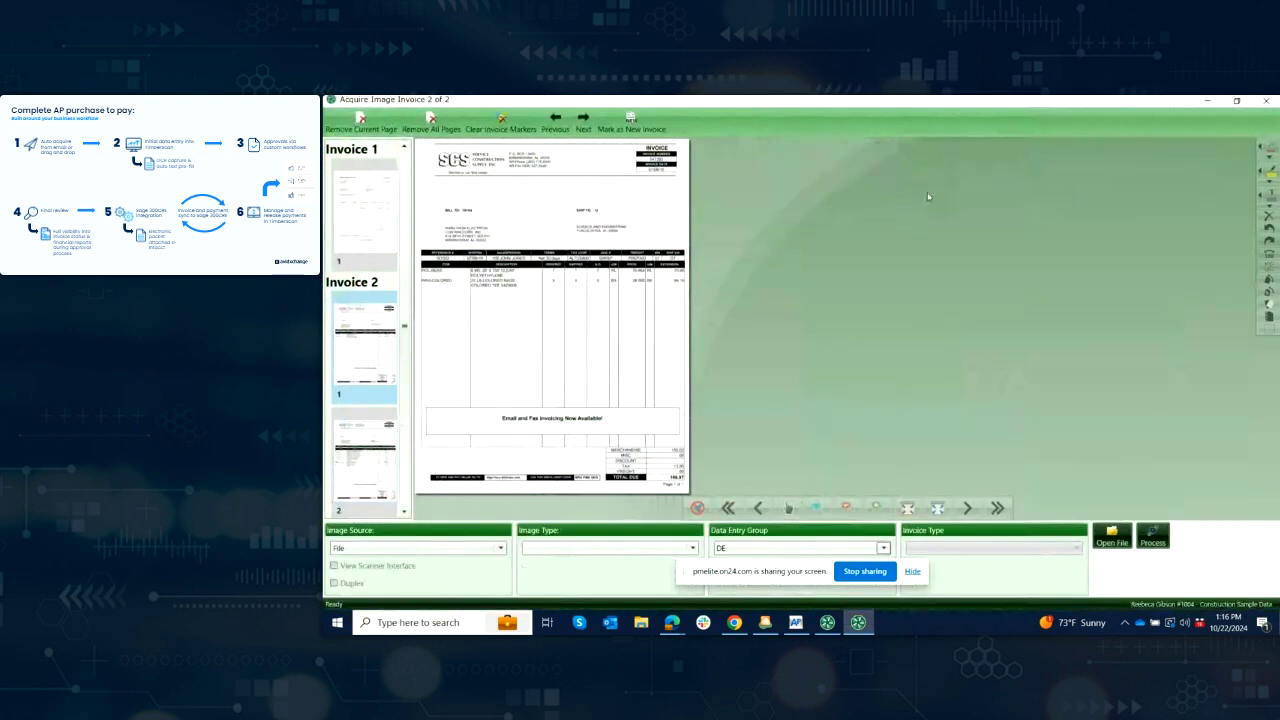
scroll(897, 283, "up", 3)
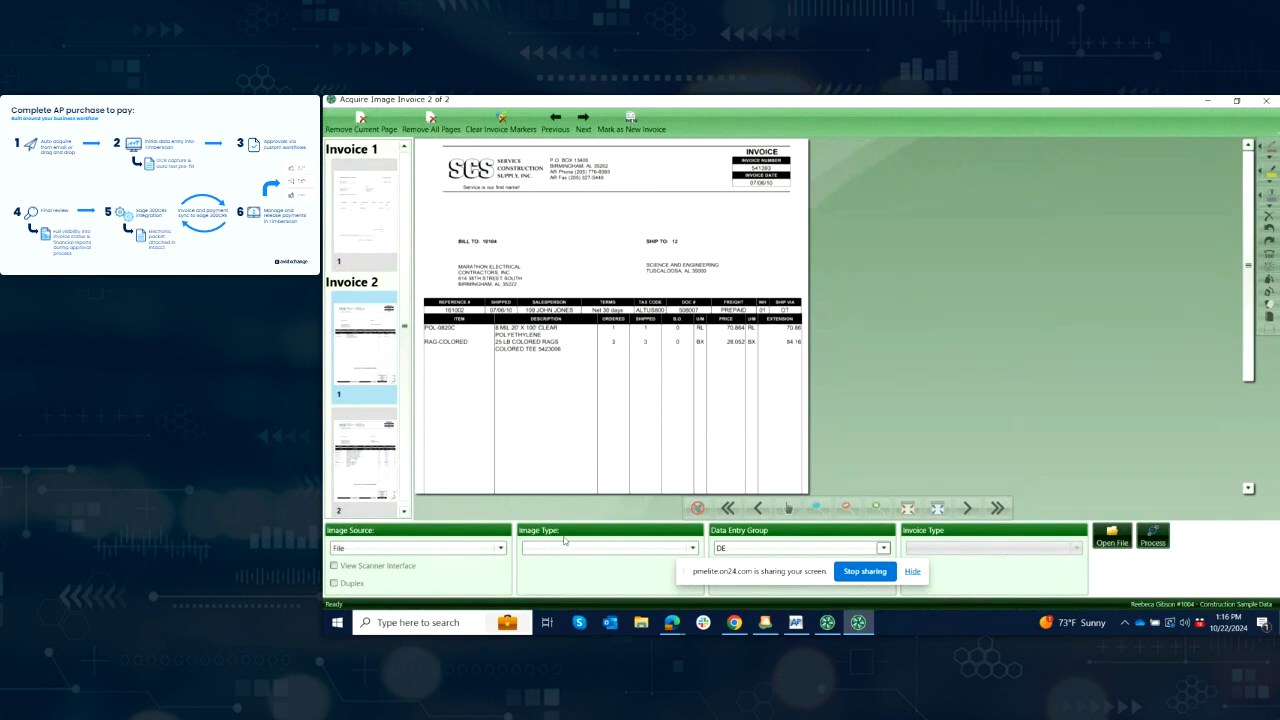
left_click(692, 548)
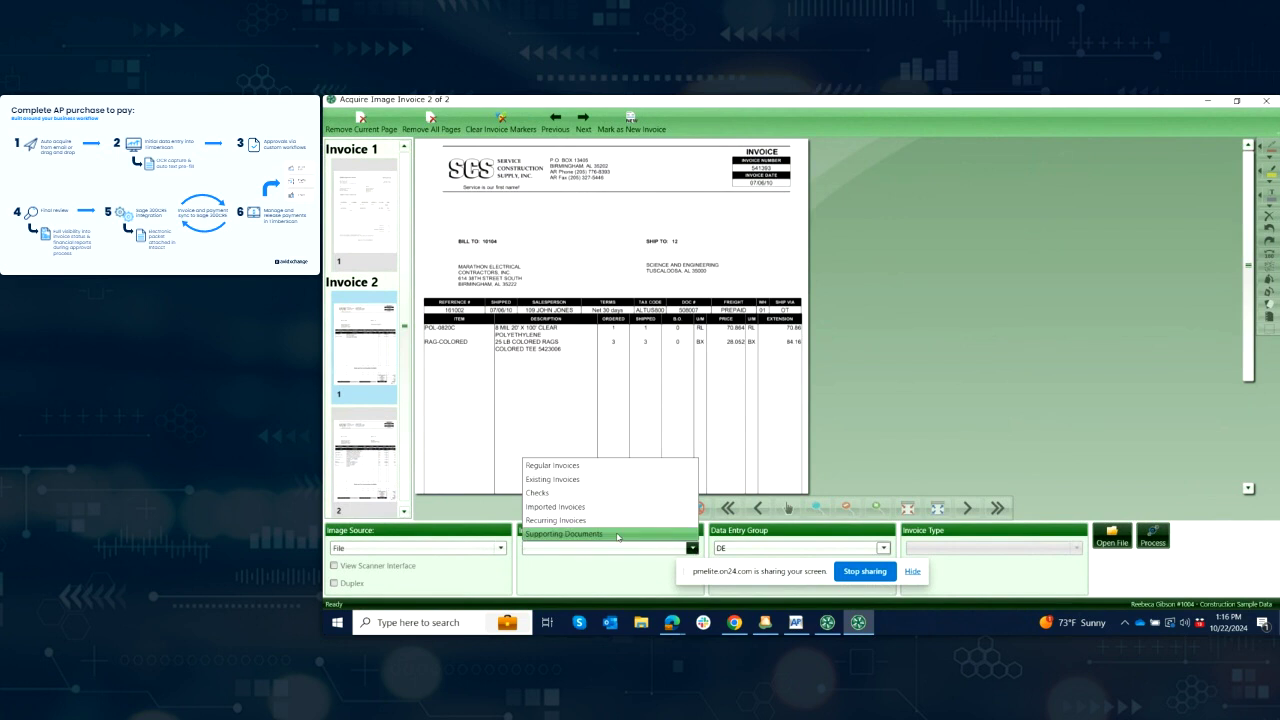
left_click(549, 466)
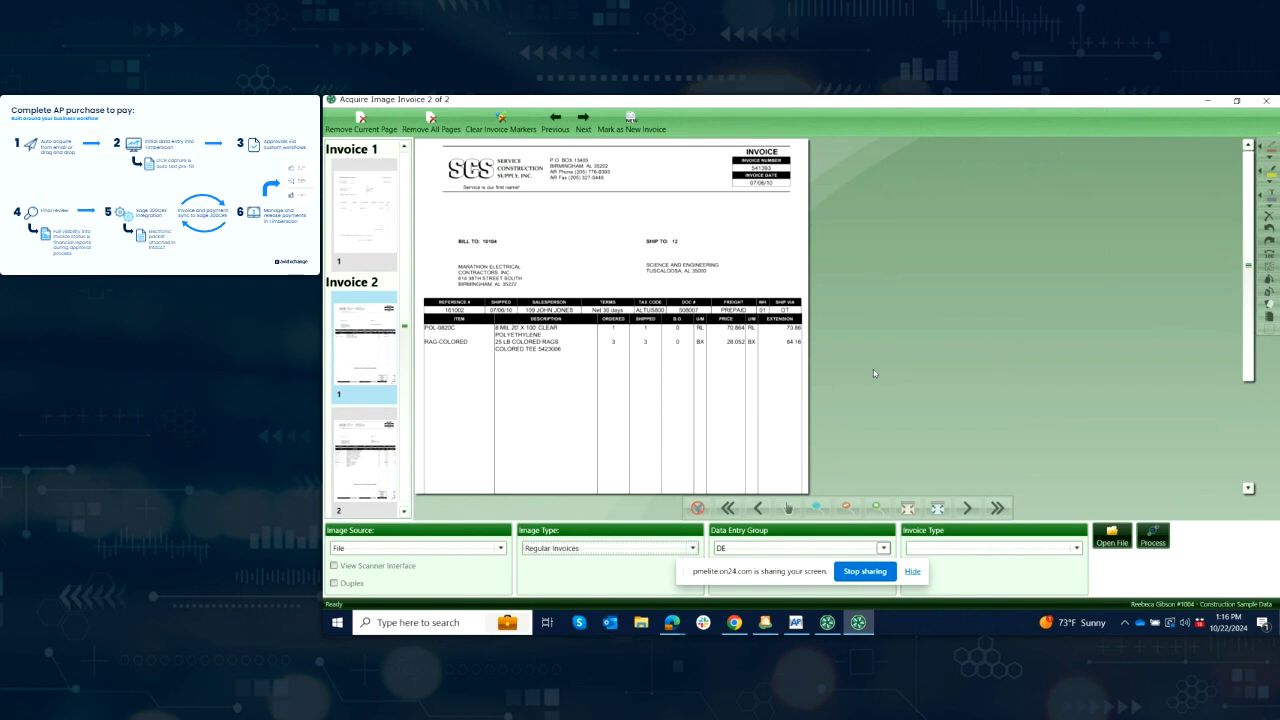
left_click(1113, 542)
left_click(841, 409)
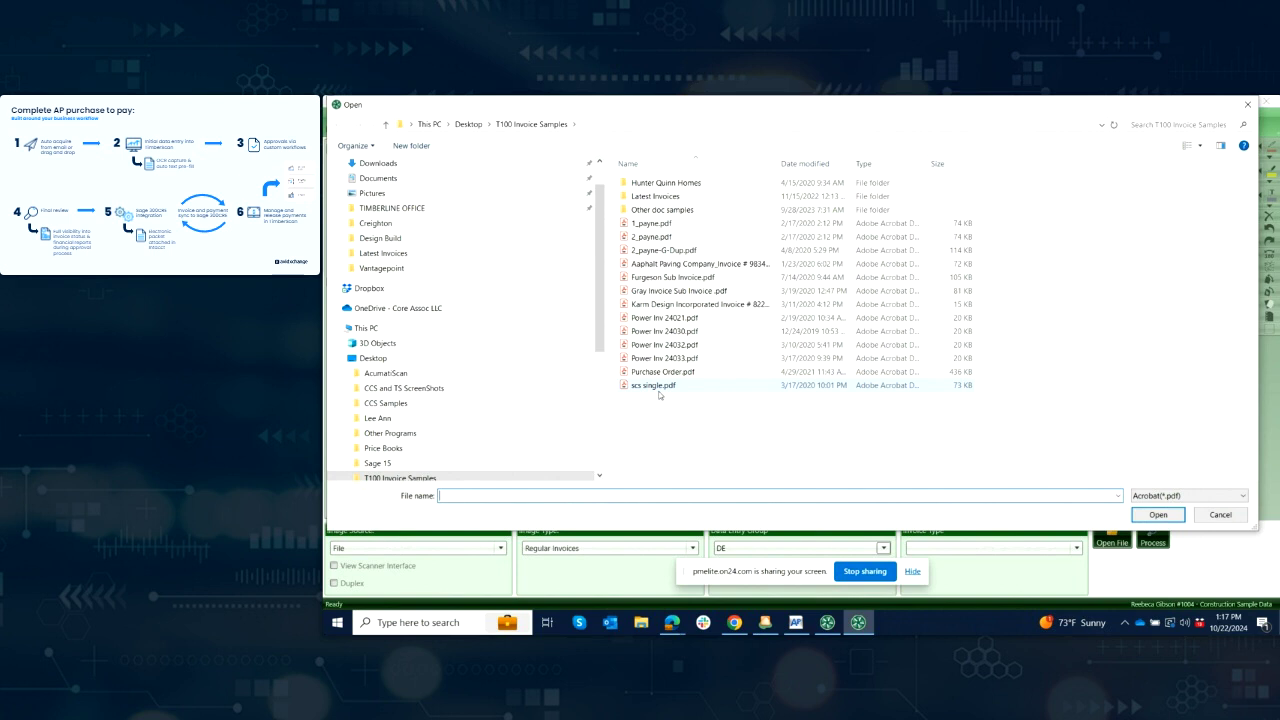
left_click(1214, 517)
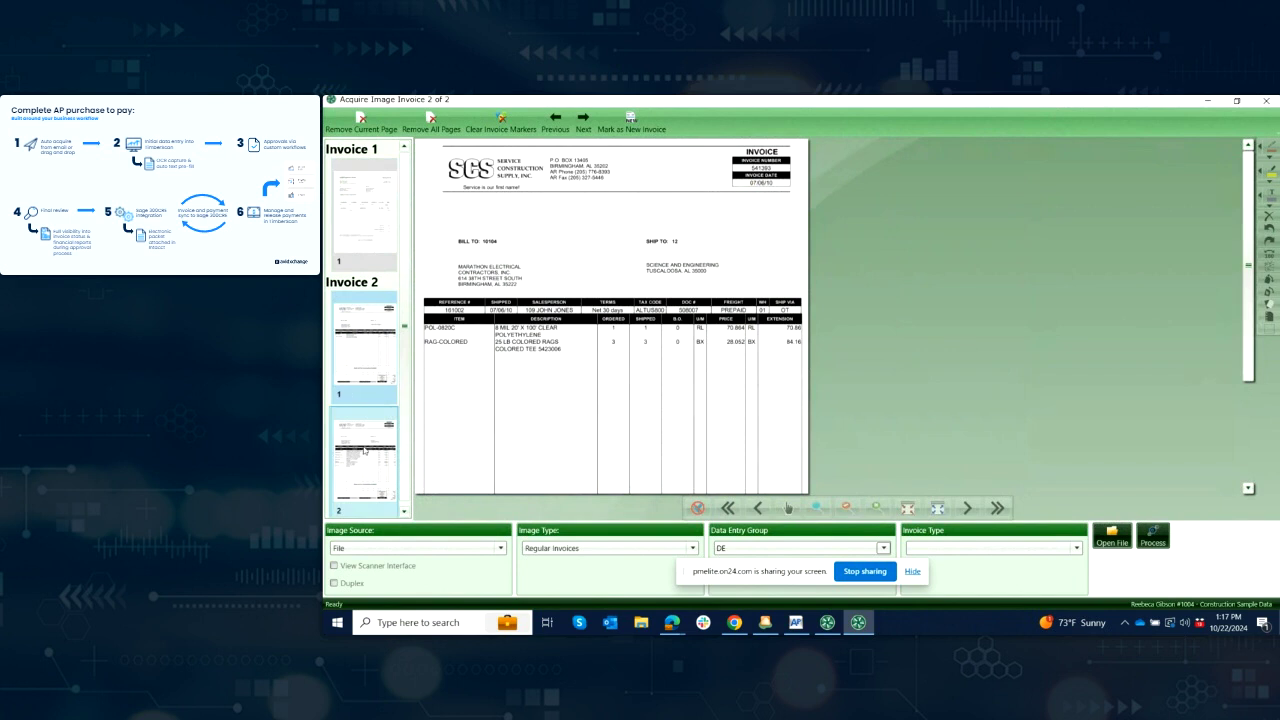
Step: Insert an invoice break above the second page of Invoice 2 and place a text annotation box beside that page's bill-to block
left_click(364, 231)
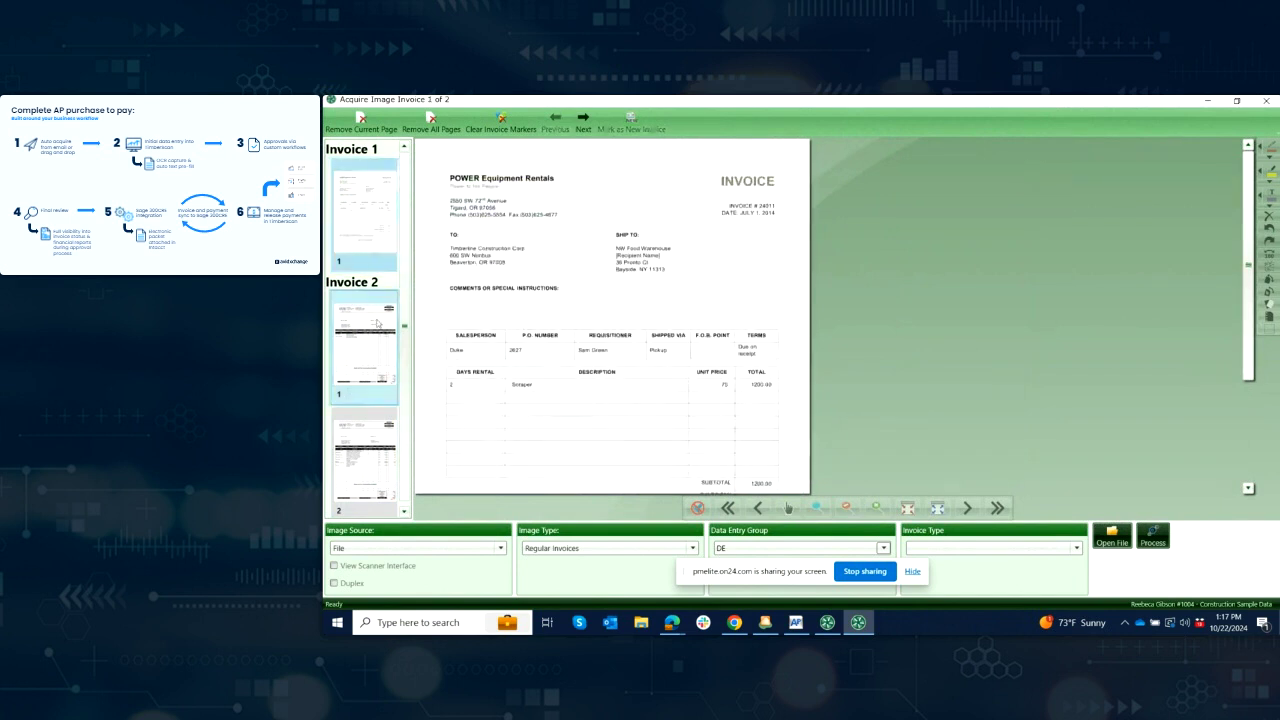
left_click(369, 456)
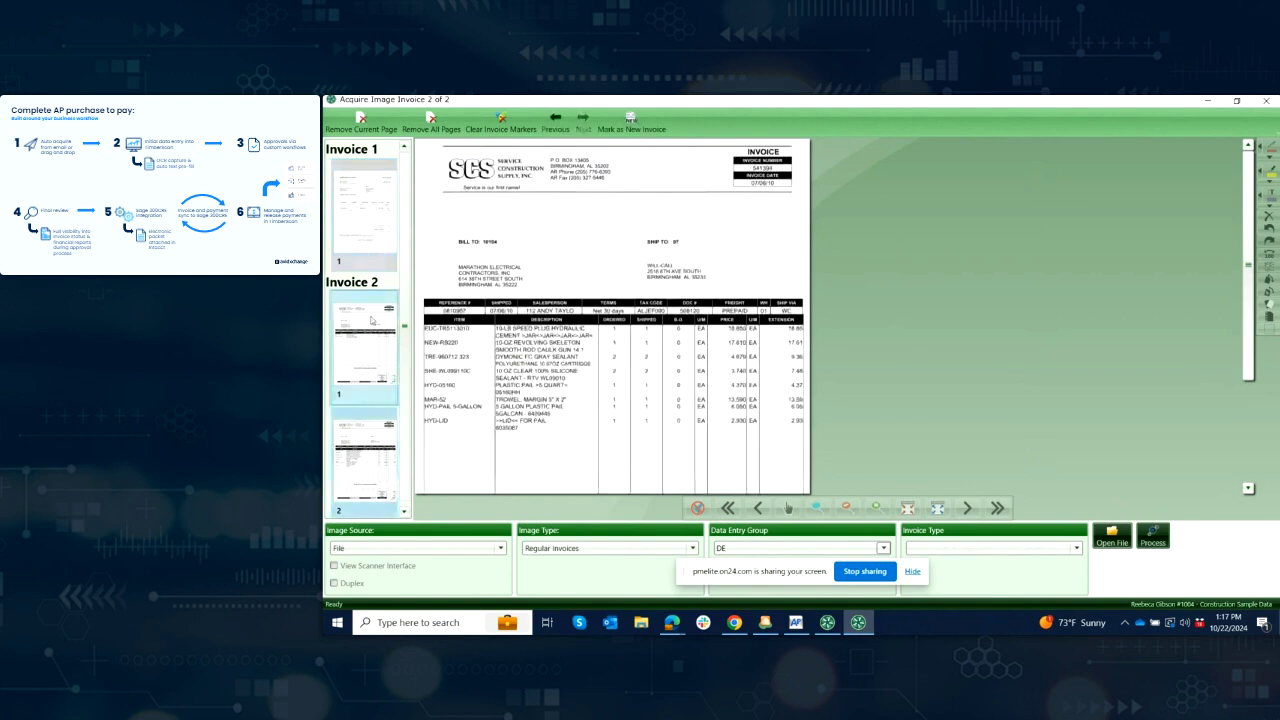
right_click(370, 435)
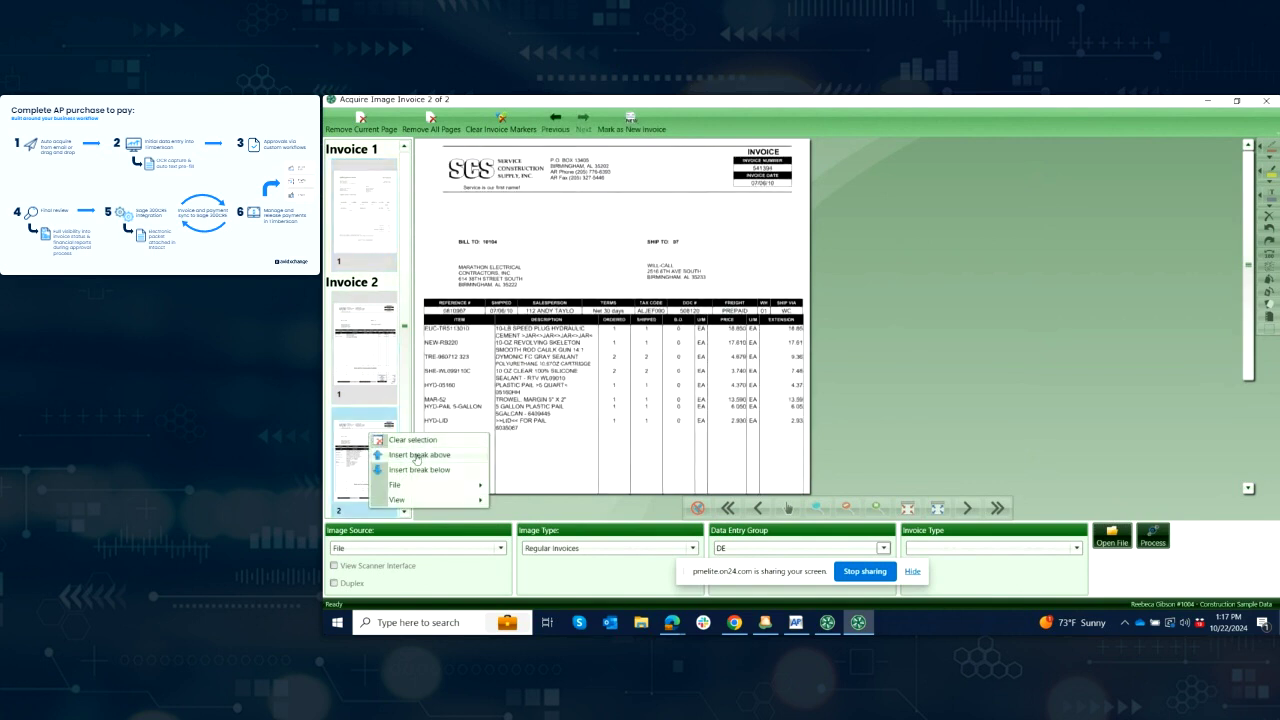
left_click(417, 456)
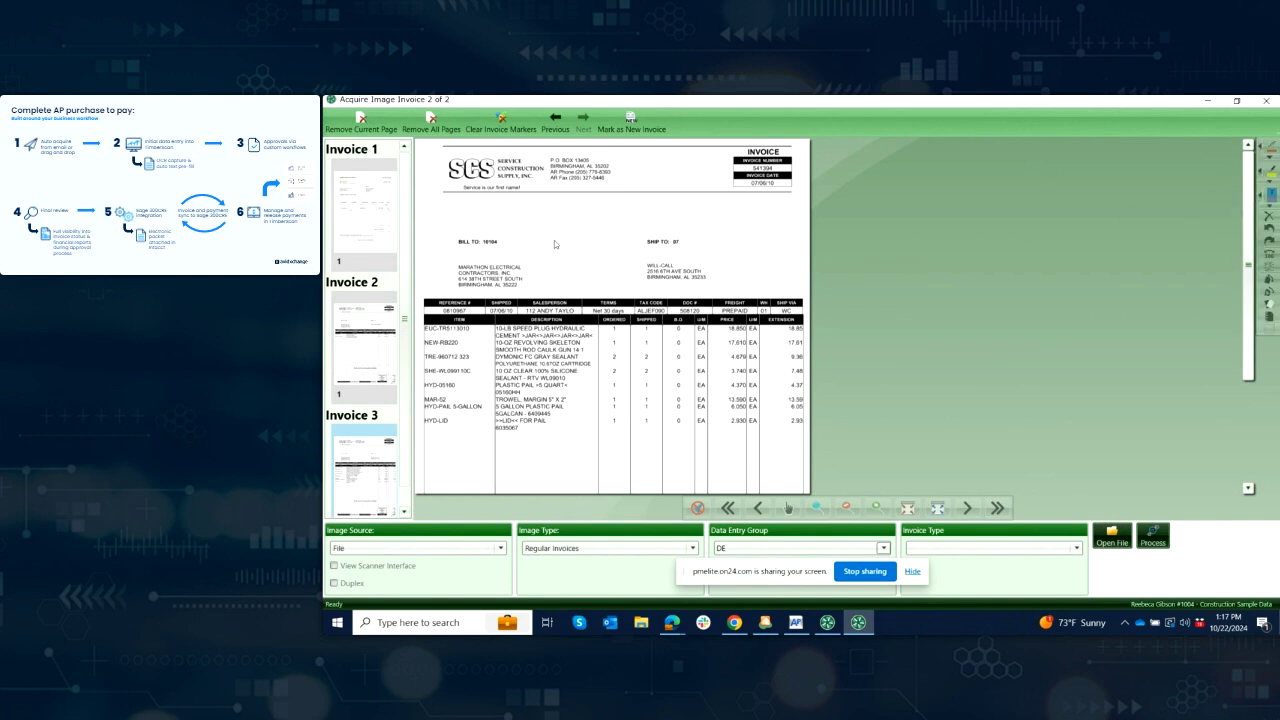
left_click_drag(542, 219, 609, 266)
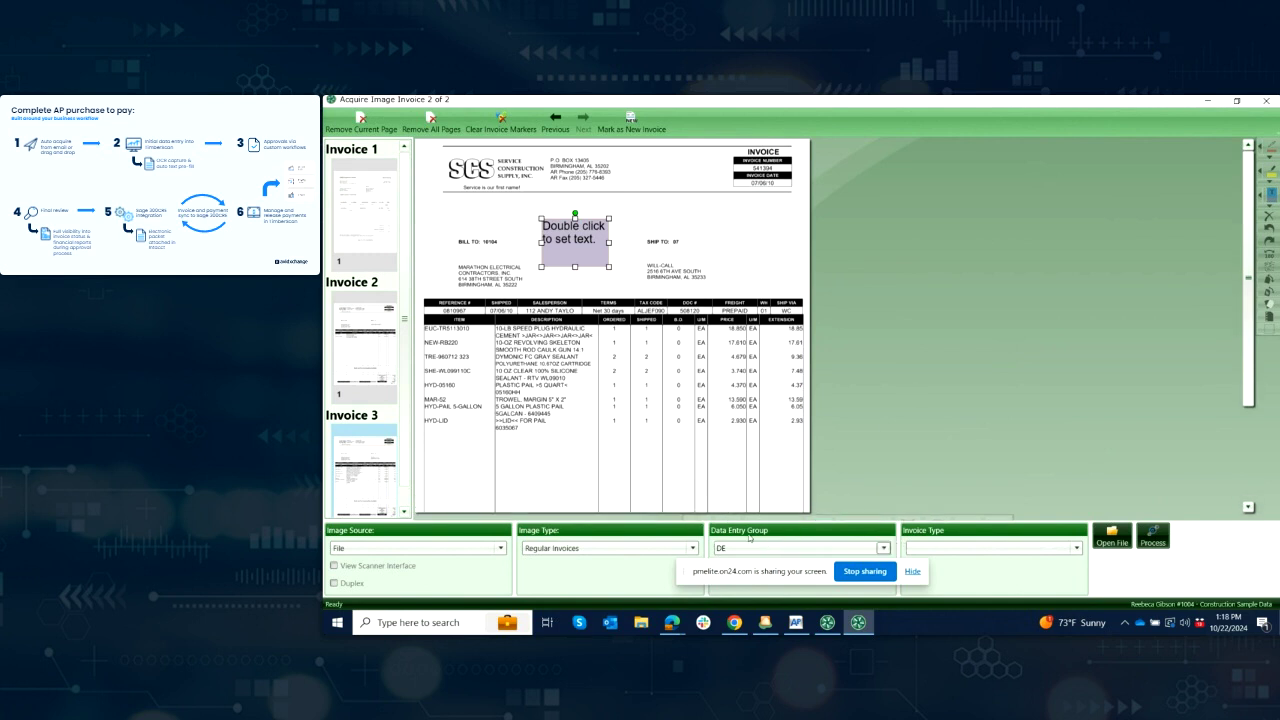
Step: Review the data entry group options, keep DE, and close the Acquire Images window
left_click(883, 549)
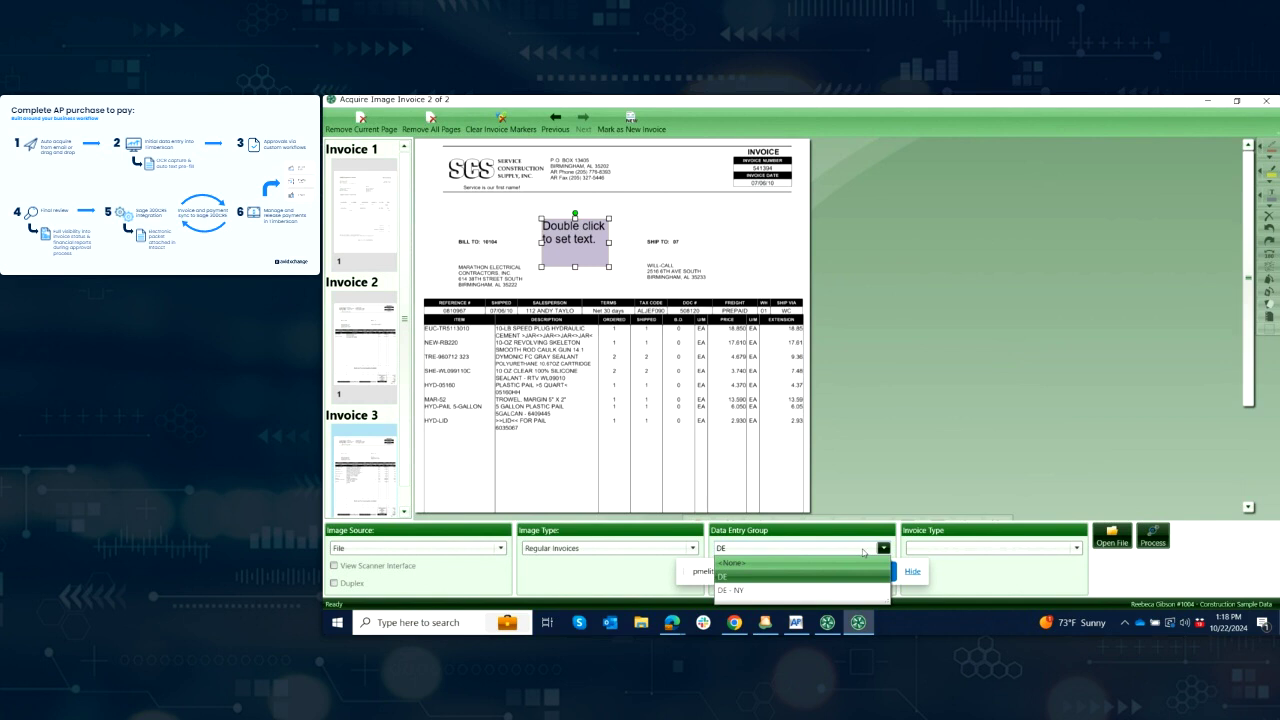
left_click(957, 439)
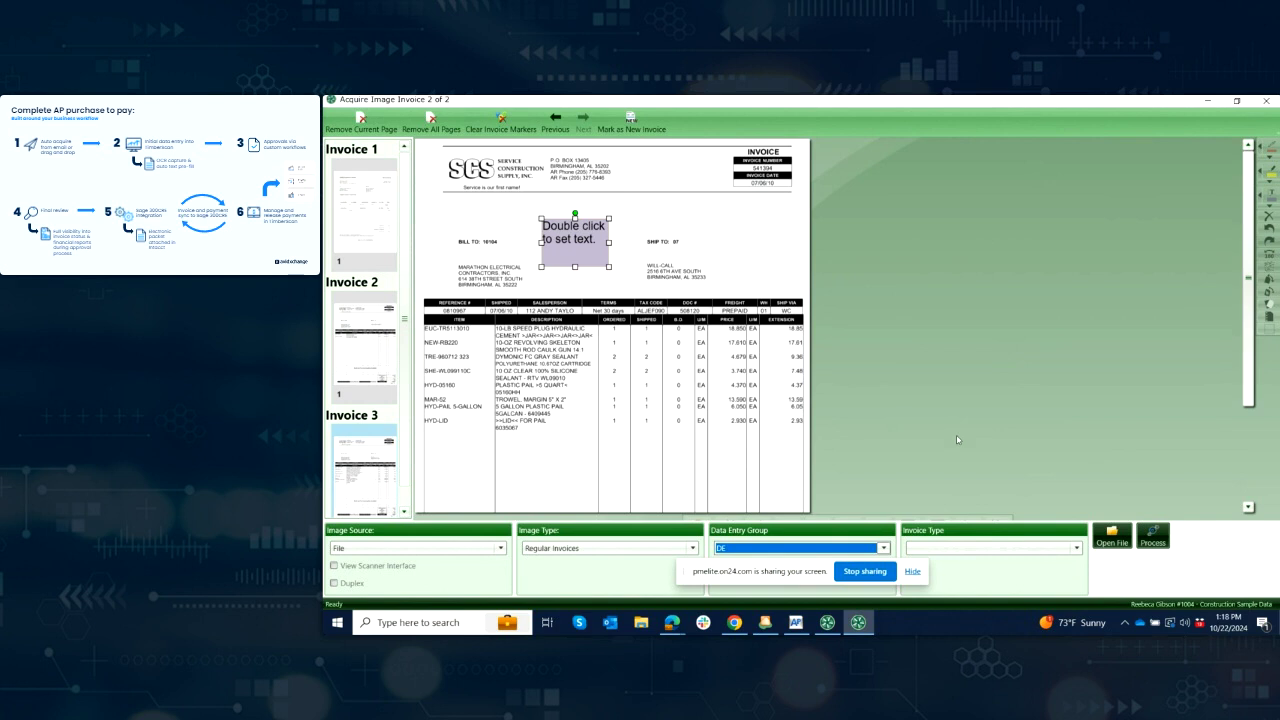
left_click(1266, 104)
left_click(876, 381)
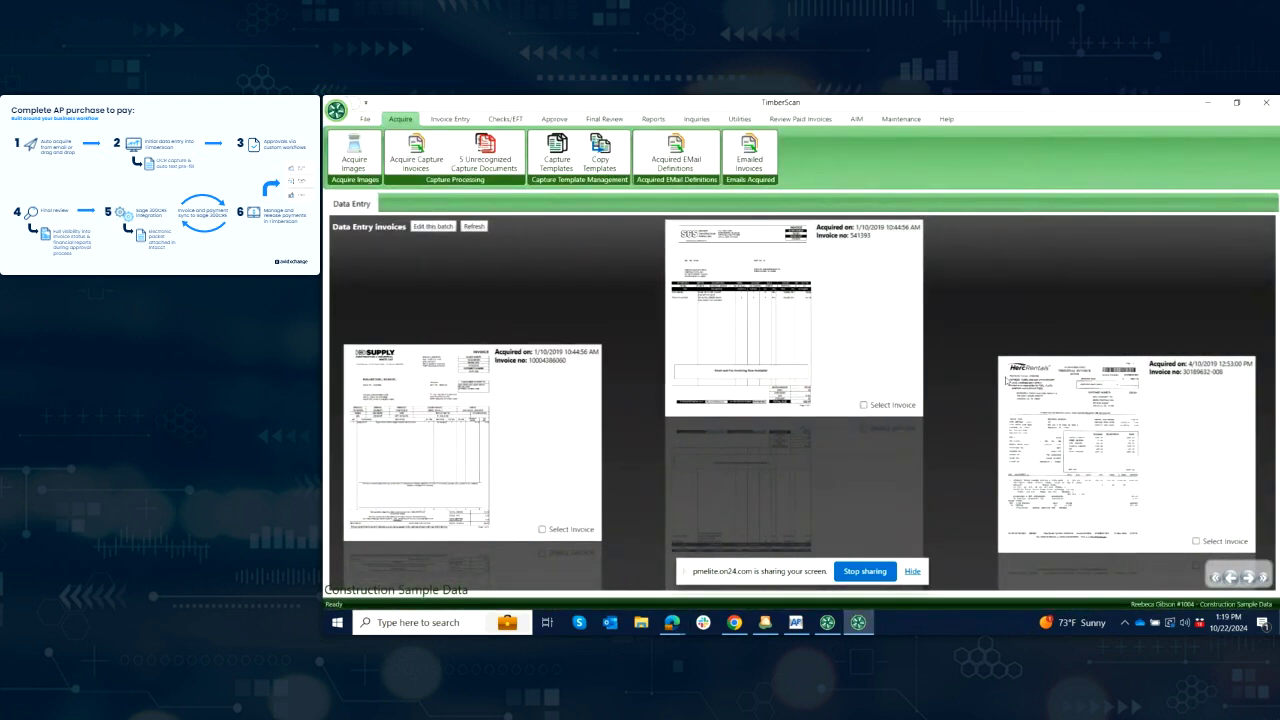
Step: Bring the HD Supply invoice to the front of the data entry invoices, select it and open it for invoice entry
left_click(449, 118)
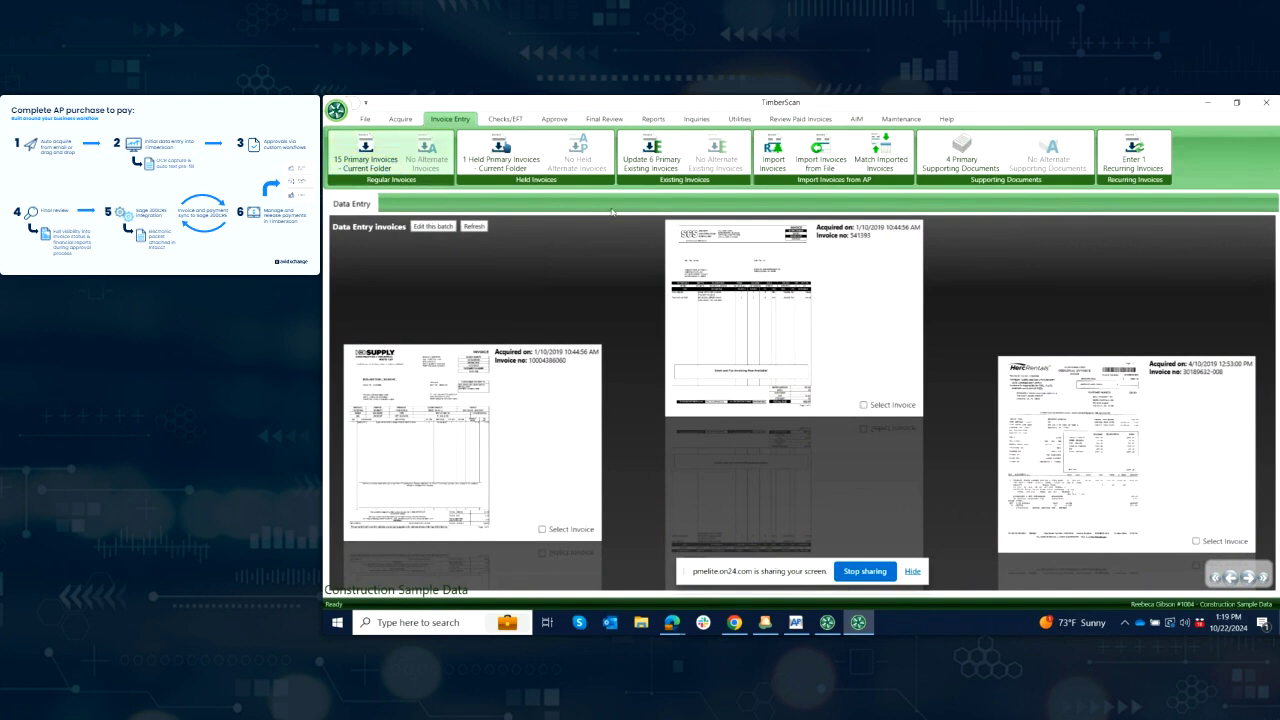
left_click(1232, 578)
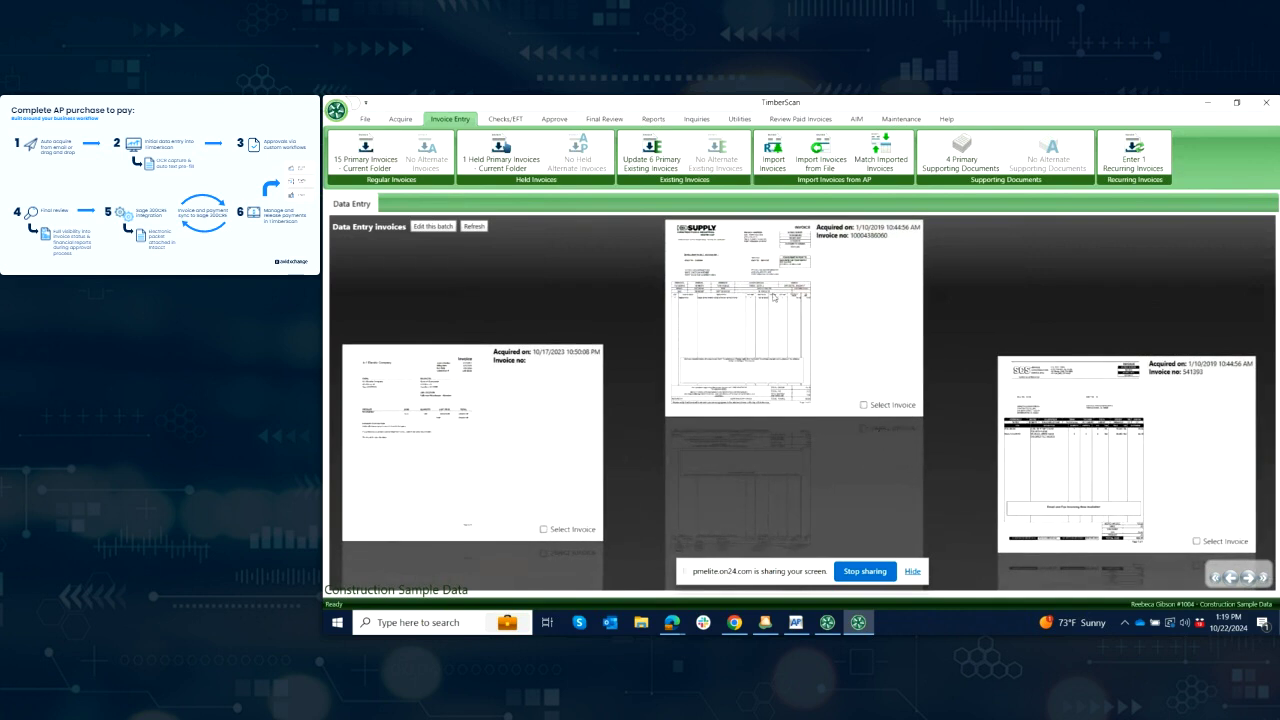
left_click(865, 407)
left_click(488, 229)
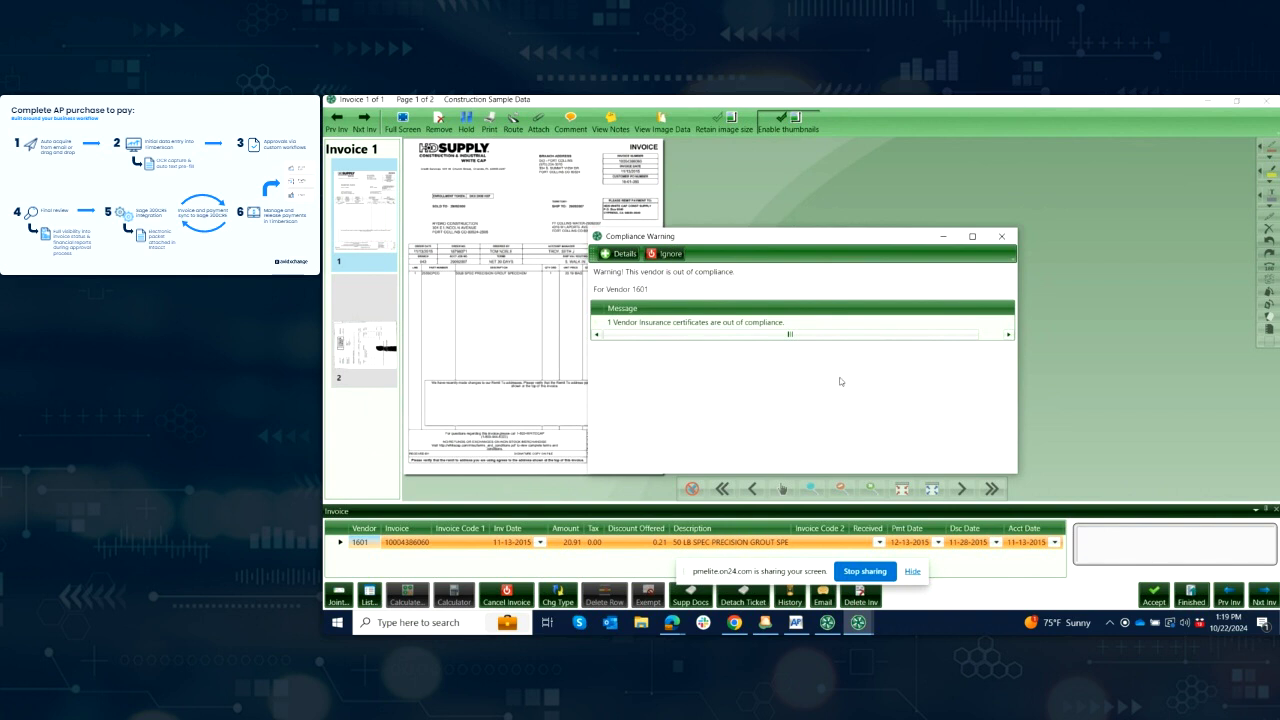
Step: Review the details of the vendor's compliance warning and dismiss the warning
left_click(620, 253)
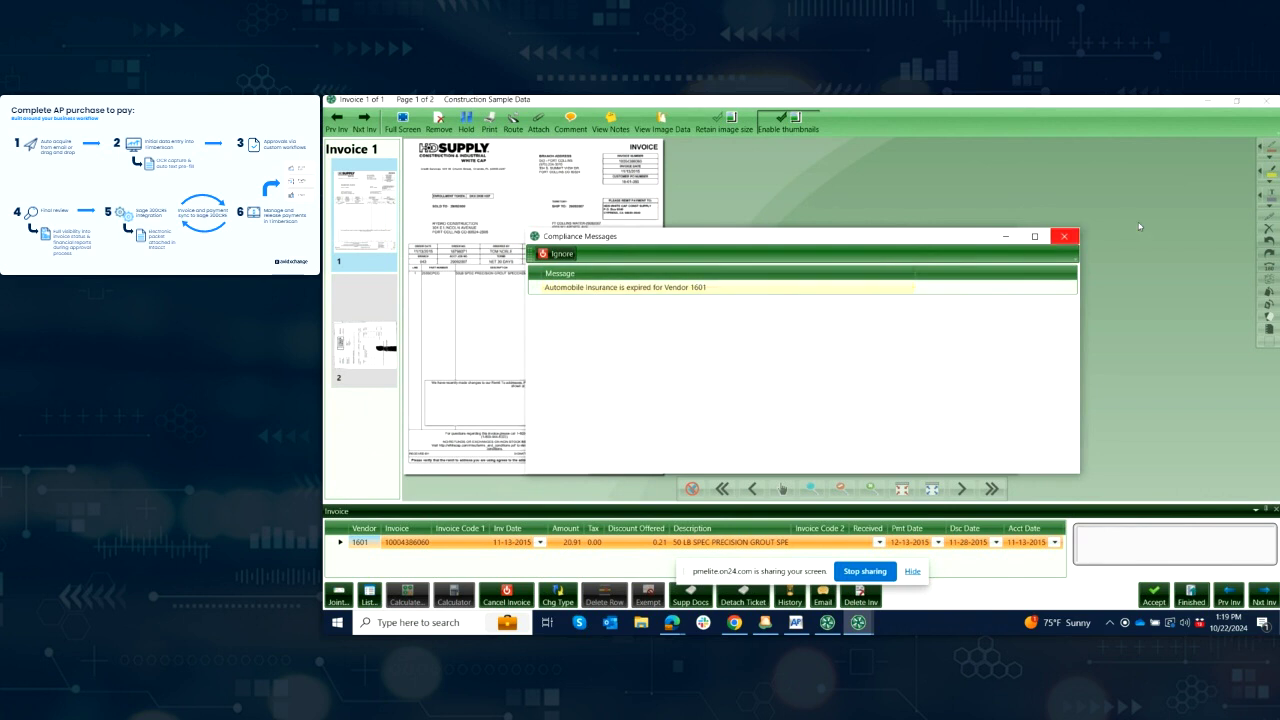
left_click(1066, 239)
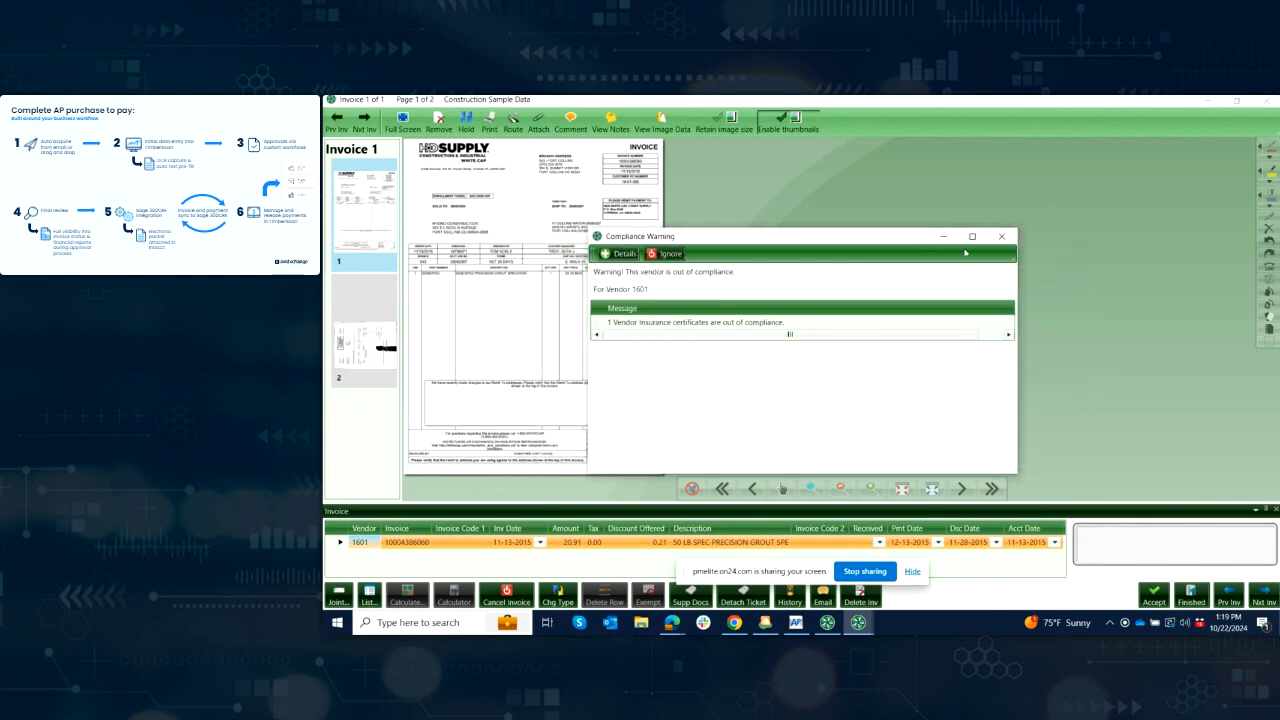
left_click(1001, 238)
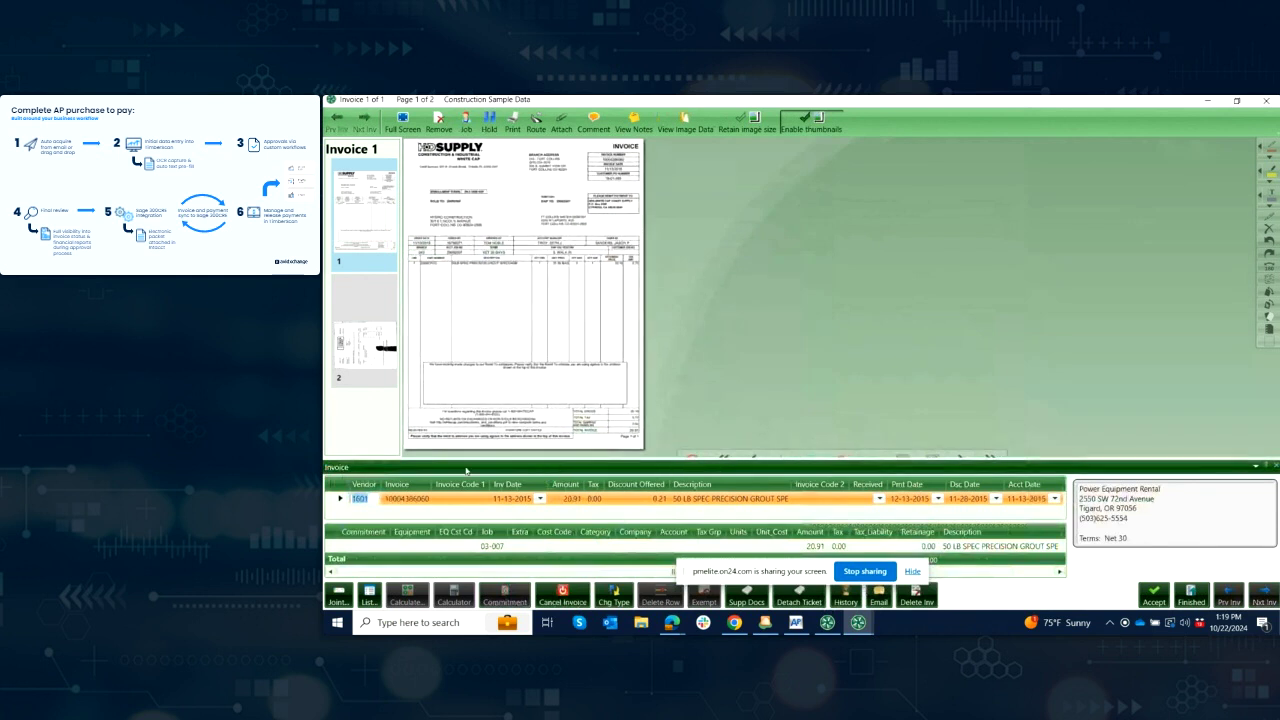
Step: Compare the HD Supply invoice image with its header entries and select the invoice's Description value
left_click_drag(692, 578, 864, 639)
left_click(356, 547)
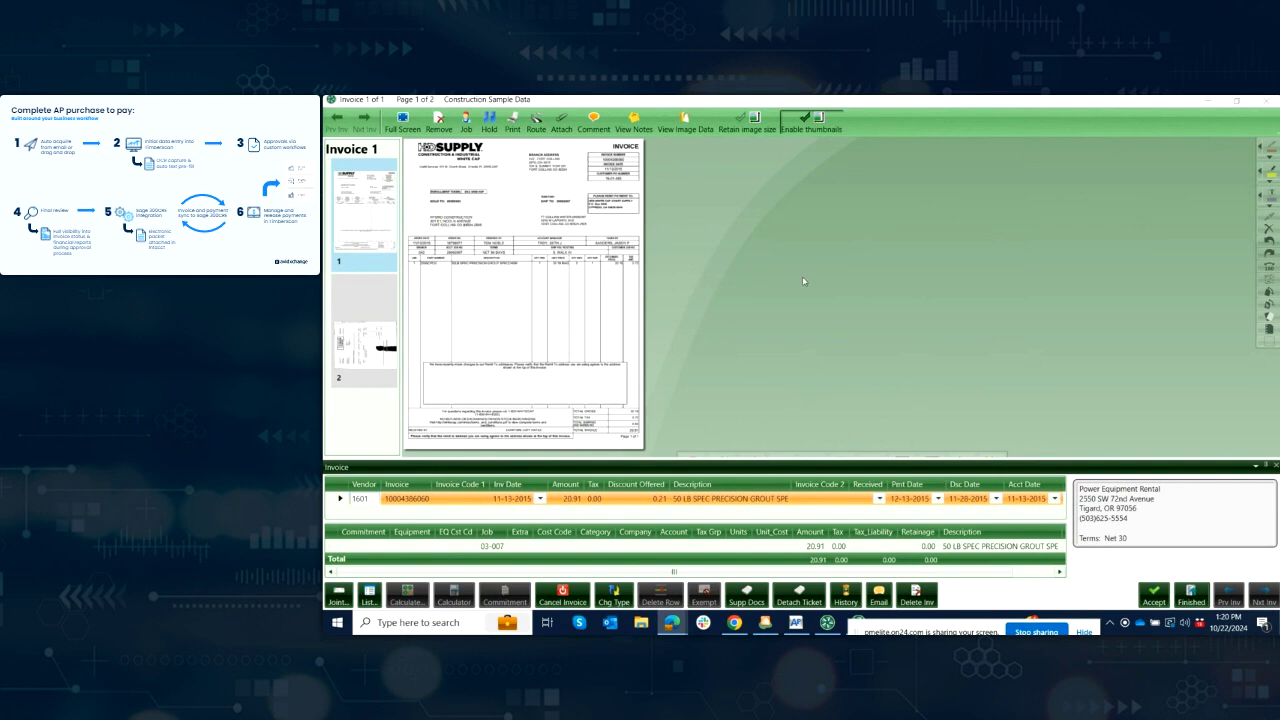
scroll(902, 284, "up", 3)
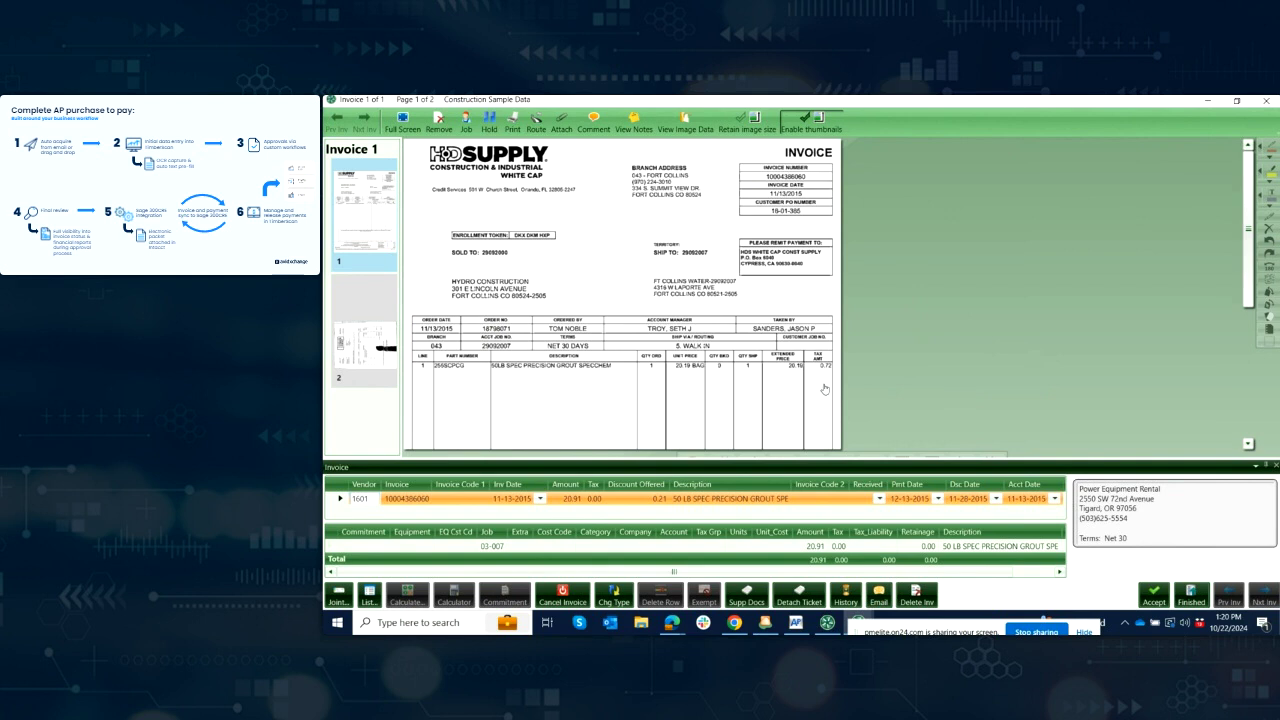
left_click(724, 502)
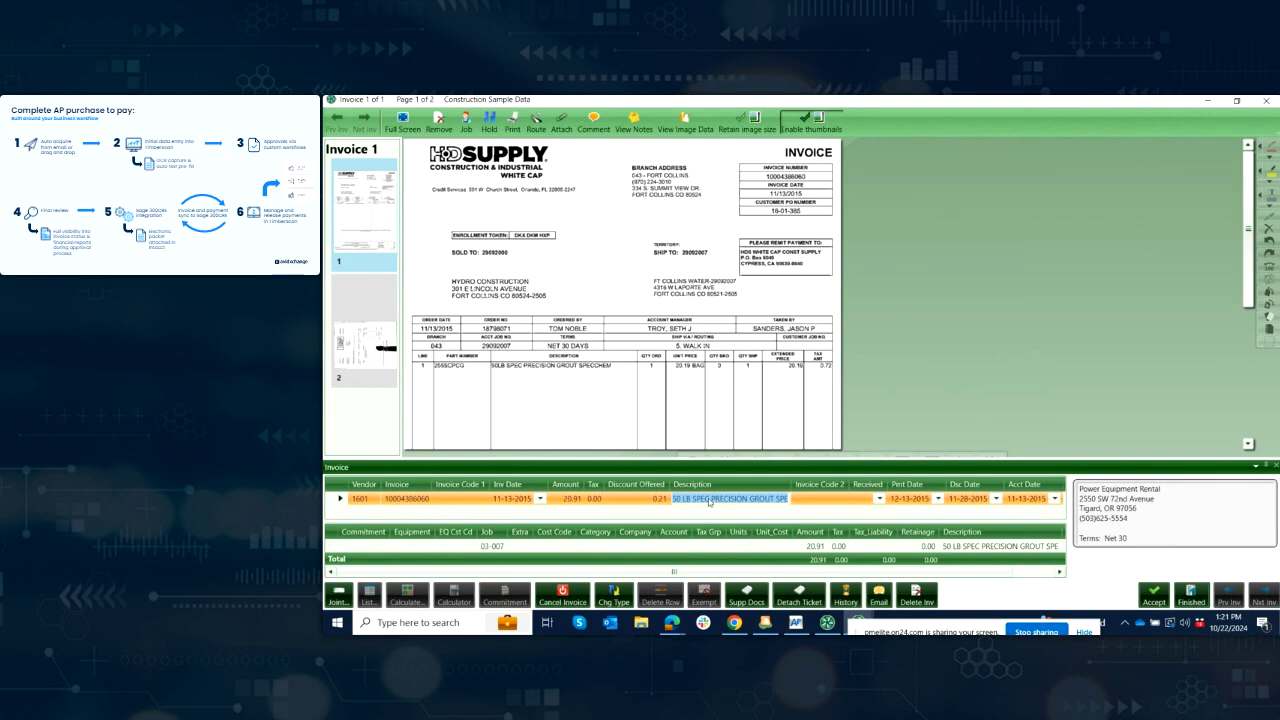
Step: Look up the commitments for the invoice's distribution line and choose commitment 2627, Equipment Rental
left_click(364, 548)
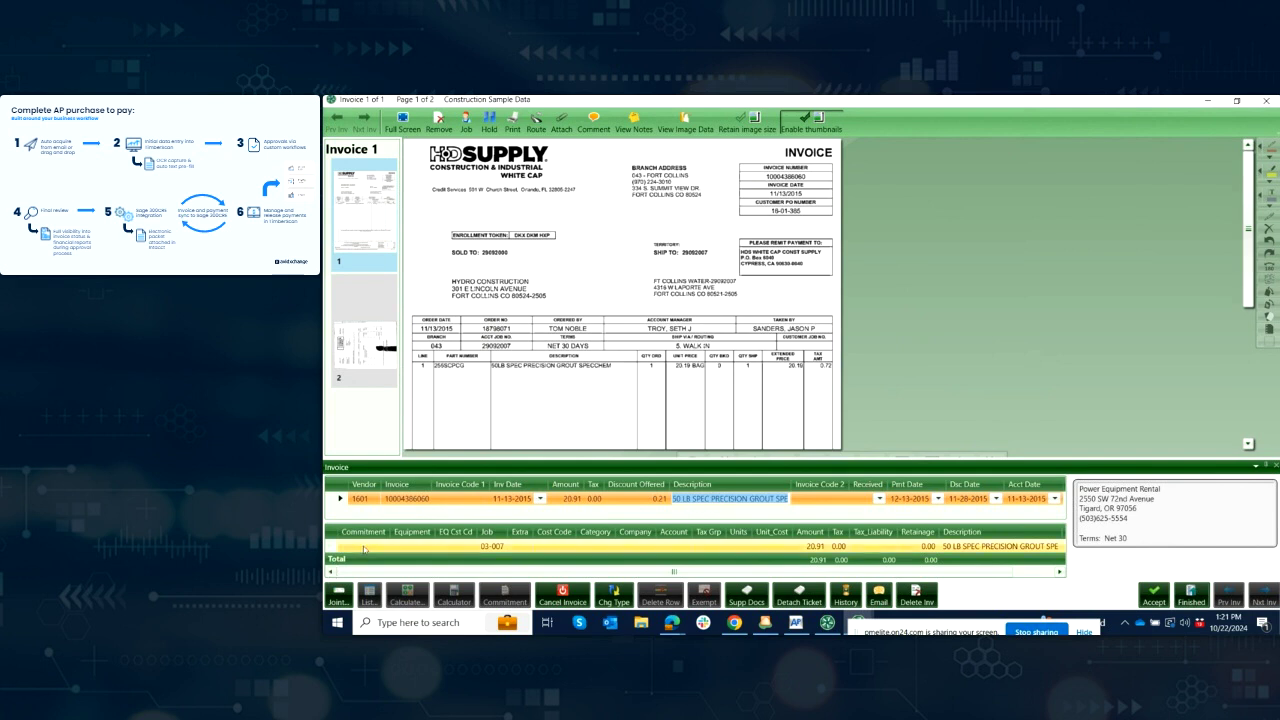
left_click(364, 548)
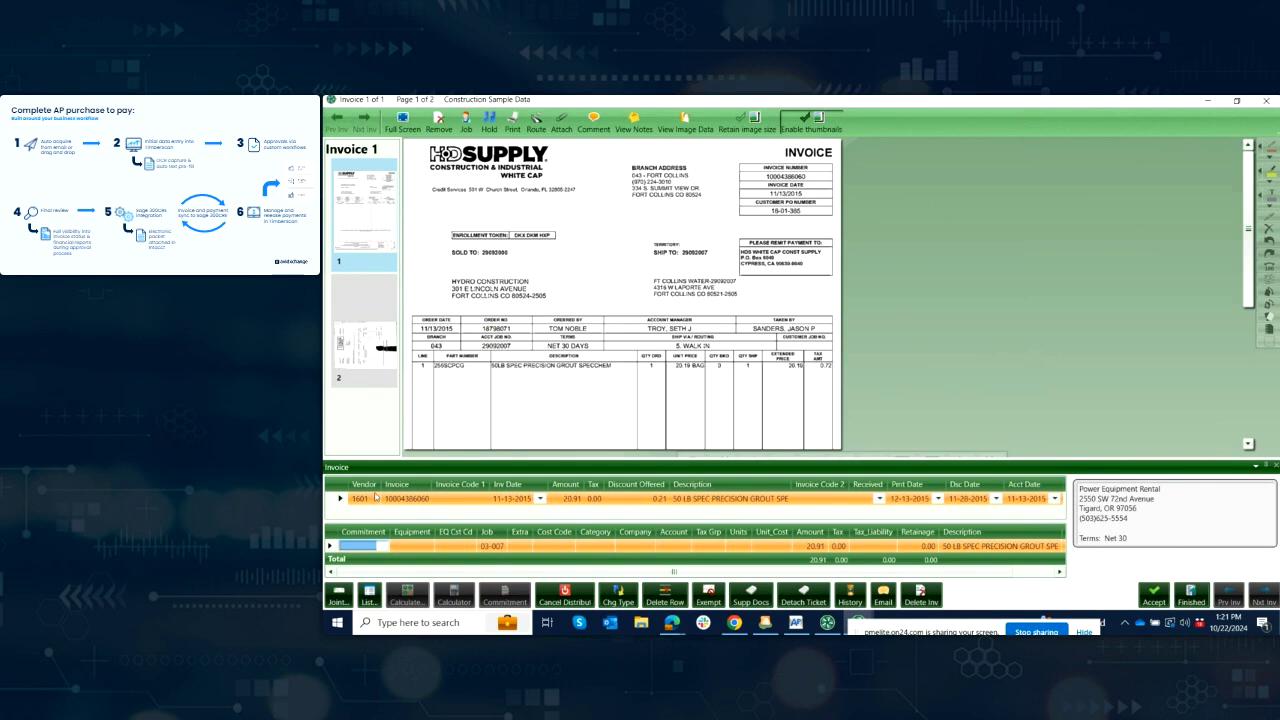
left_click(369, 598)
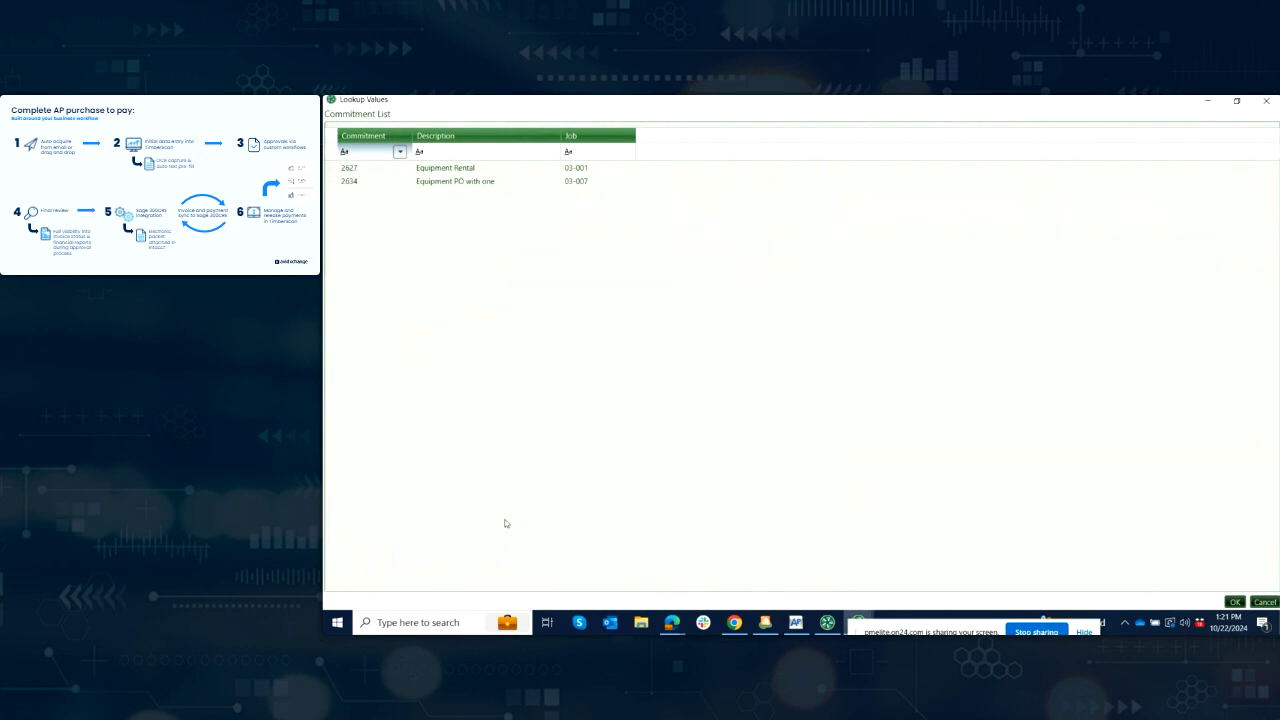
left_click(362, 172)
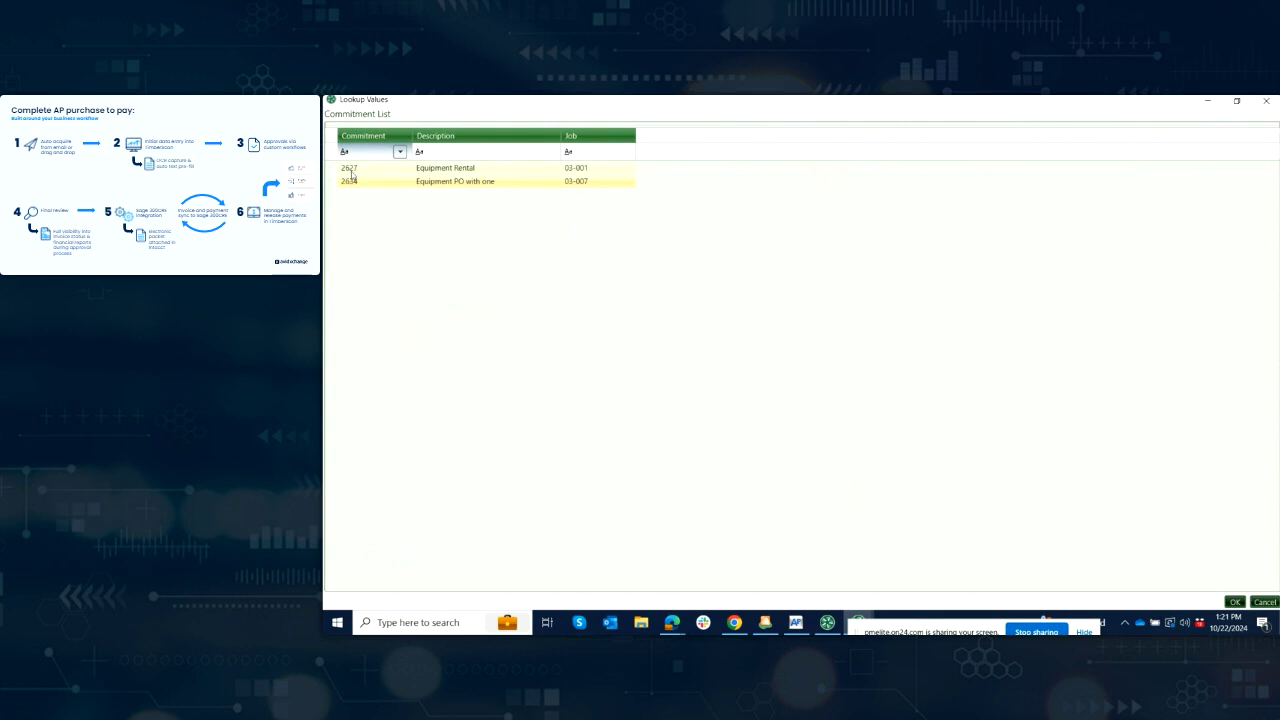
left_click(371, 171)
double_click(371, 171)
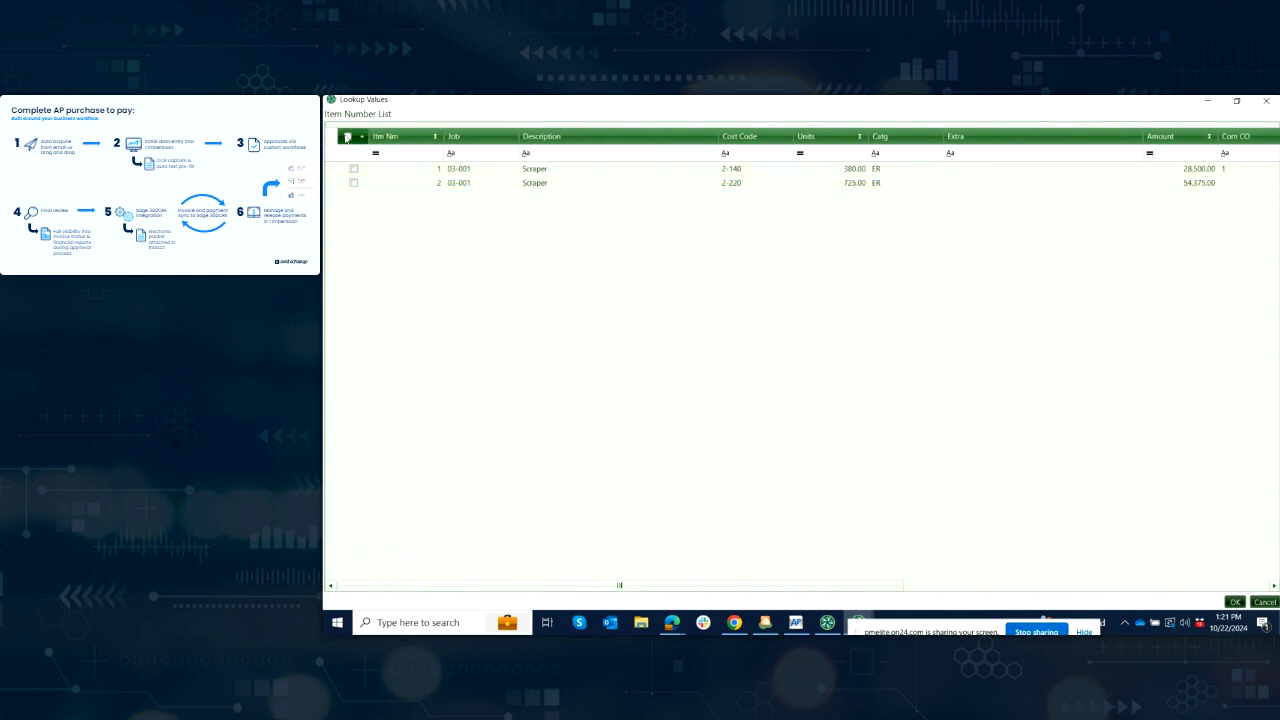
Step: Code the distribution line to the commitment's Scraper item with cost code 2-140 on job 03-001 and dismiss both compliance warnings
left_click(347, 137)
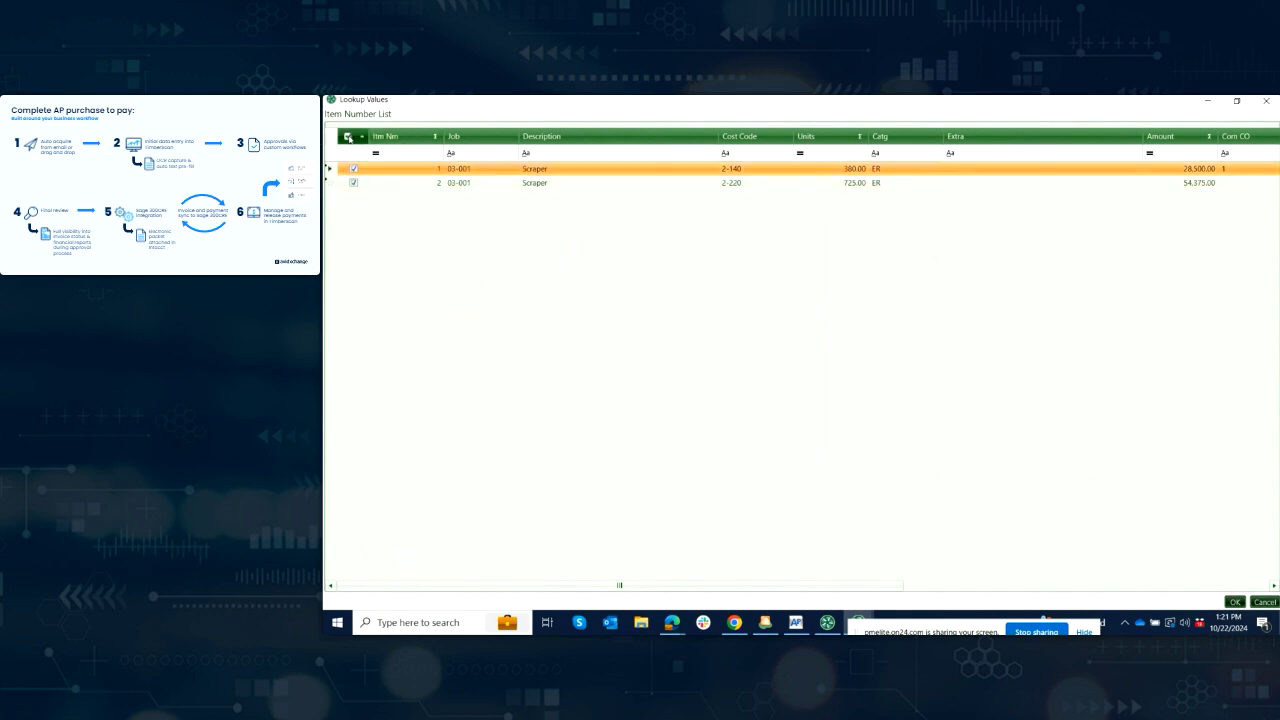
left_click(353, 168)
left_click(1236, 602)
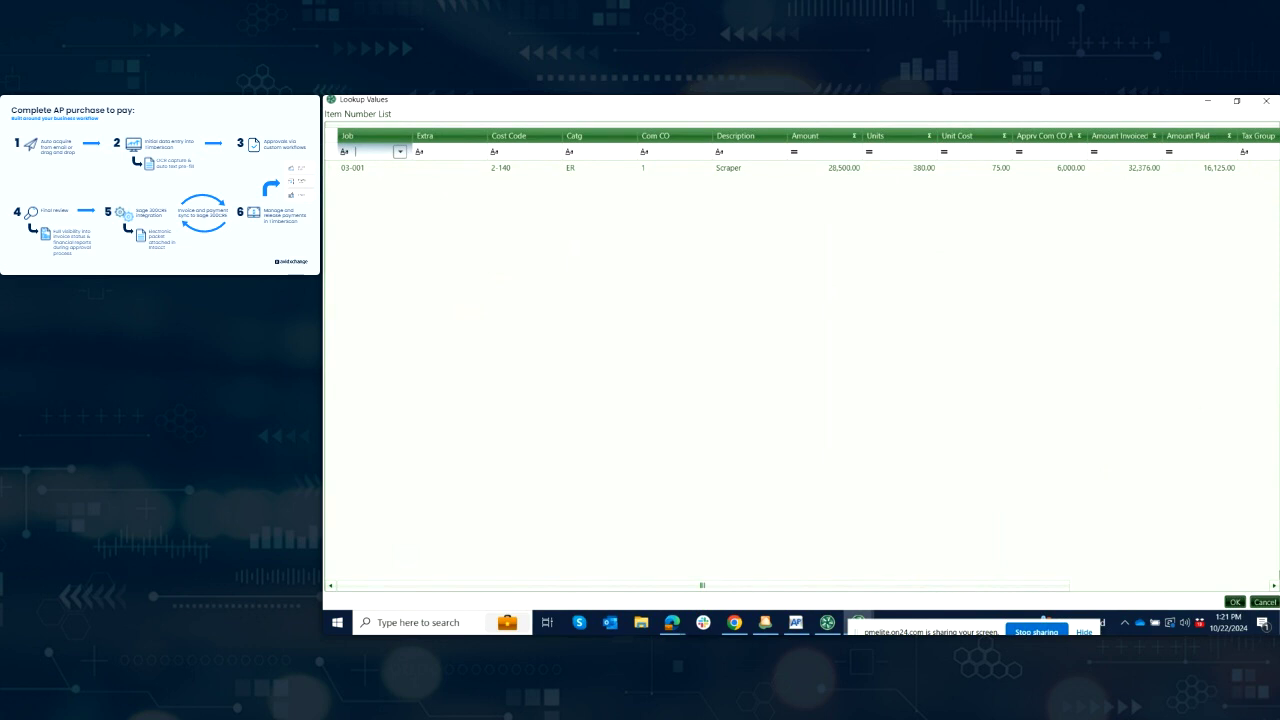
left_click(1235, 602)
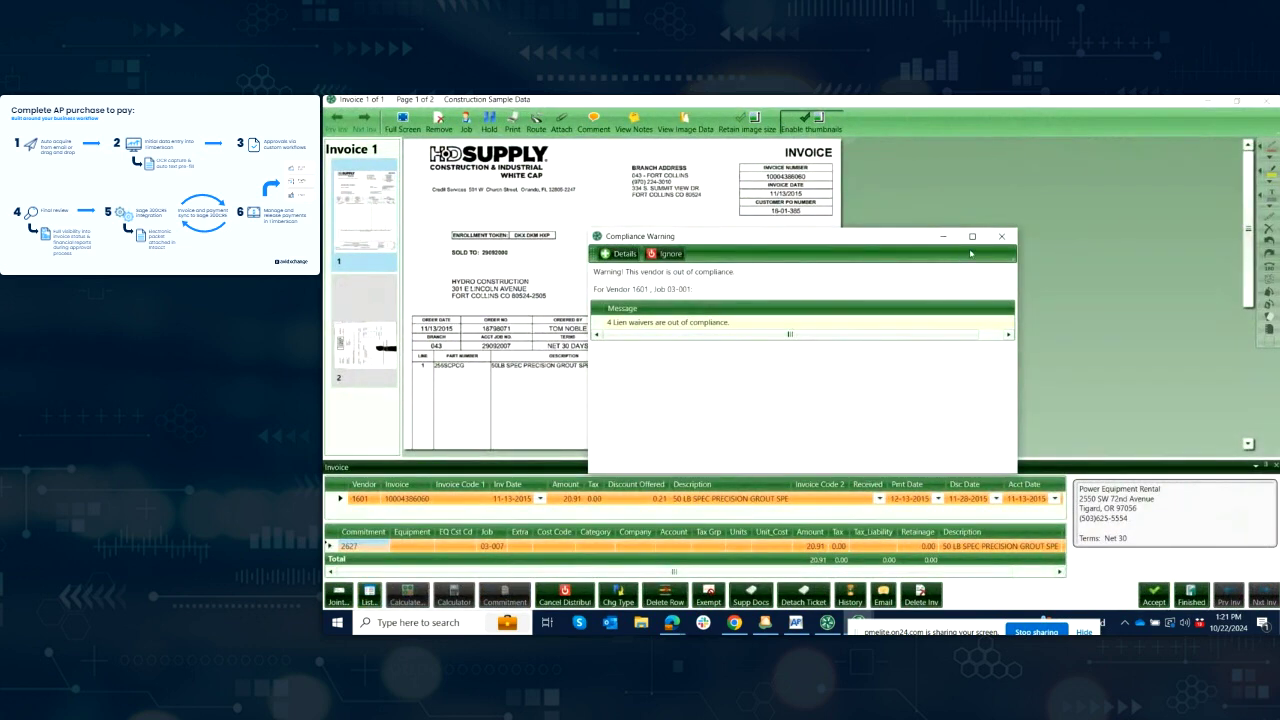
left_click(1007, 237)
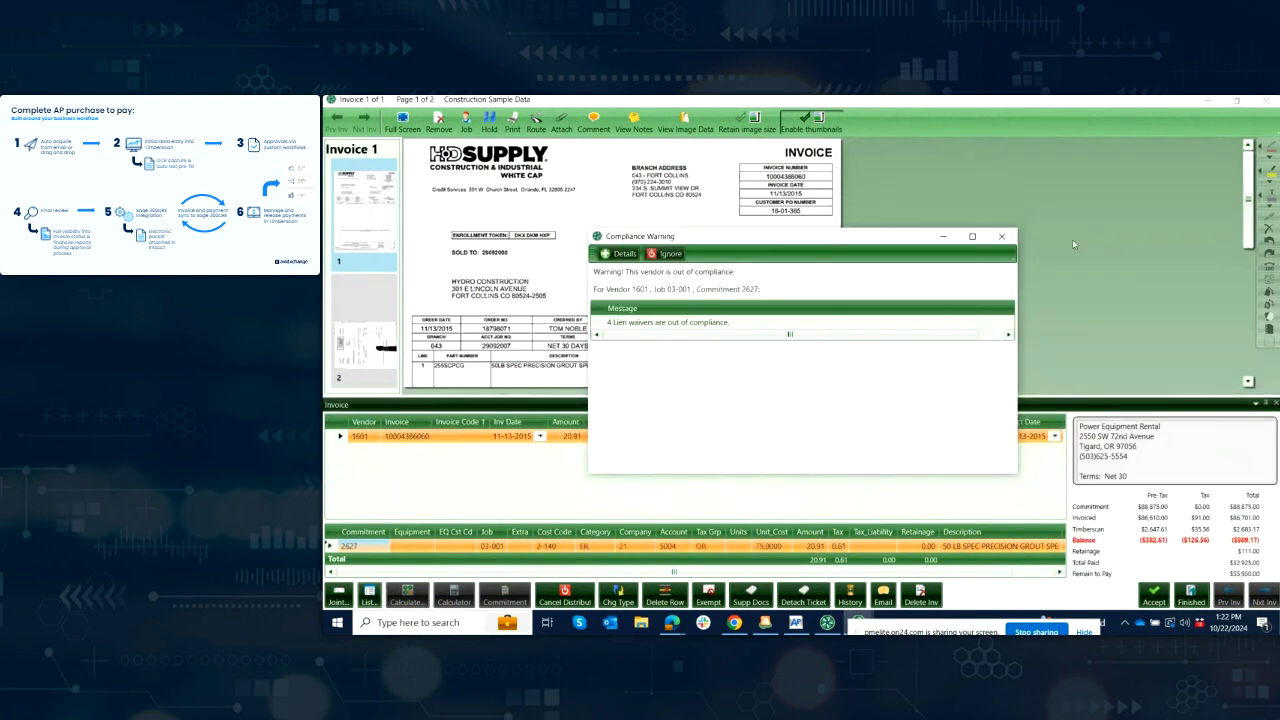
left_click(1001, 236)
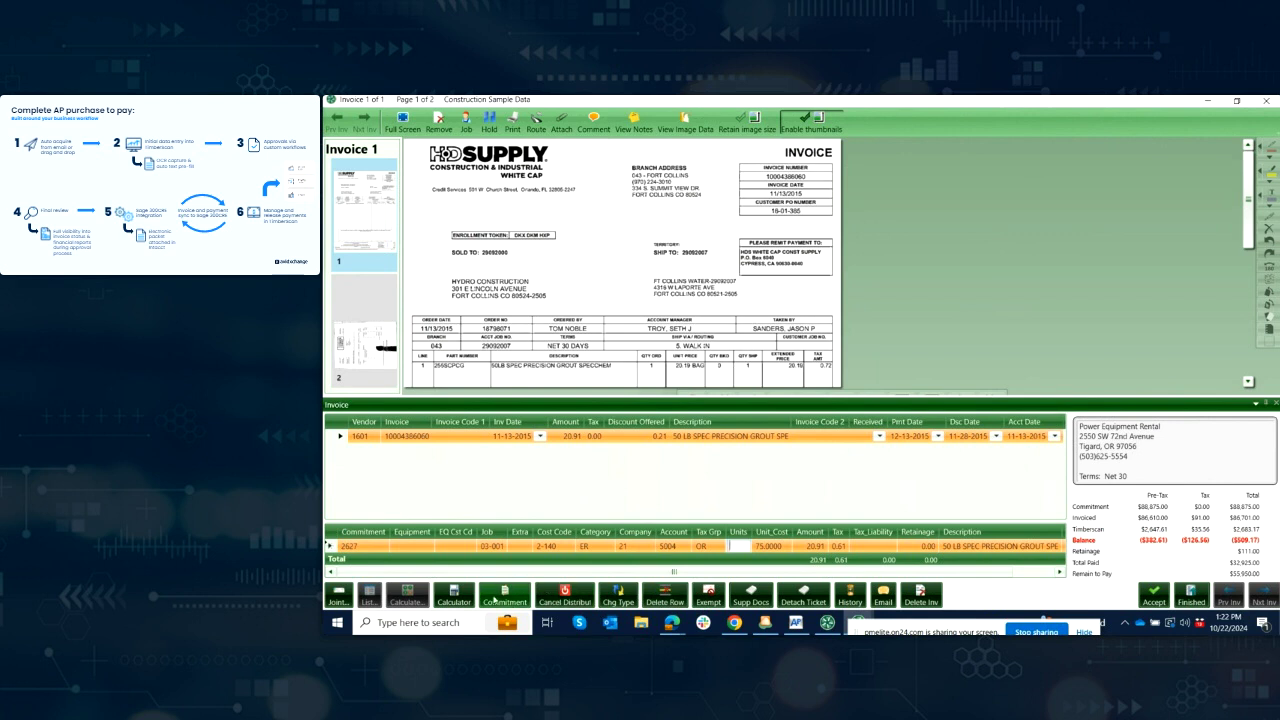
Step: Review the amounts and balances of commitment 2627's items, close the inquiry and check the line's cost code and job details
left_click(505, 598)
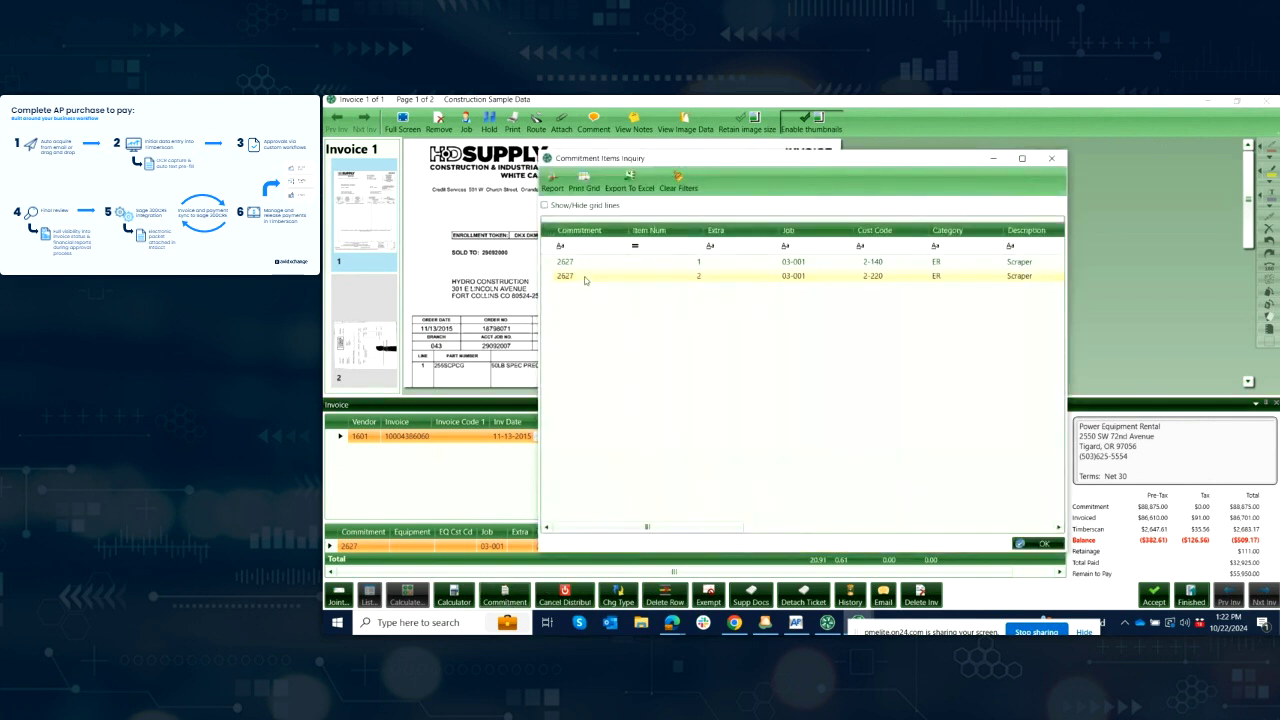
left_click_drag(624, 531, 841, 551)
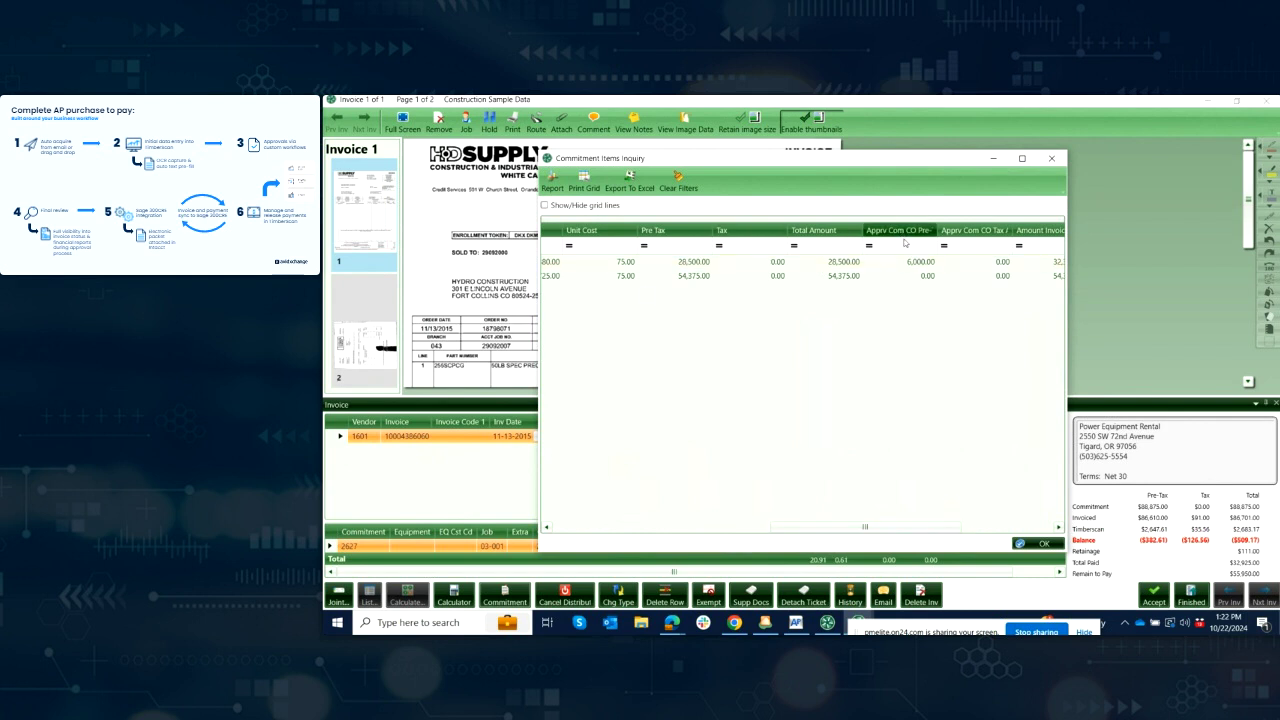
left_click_drag(894, 528, 984, 529)
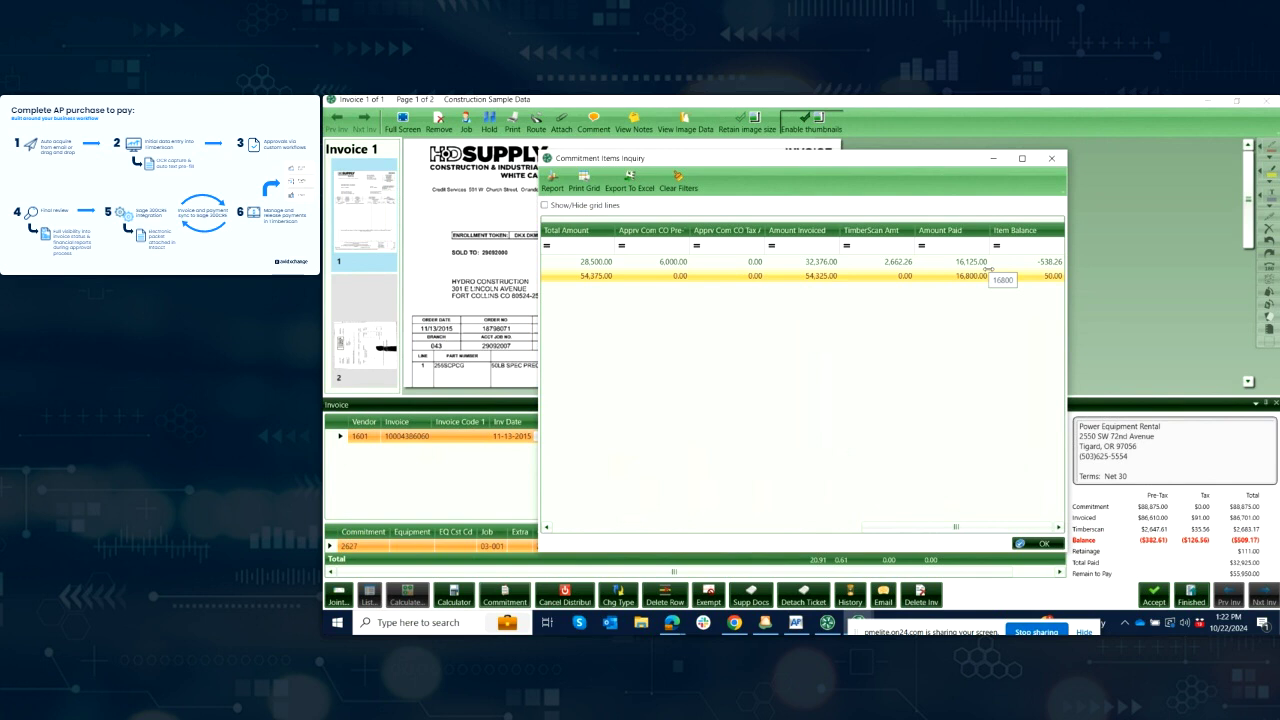
left_click(1052, 160)
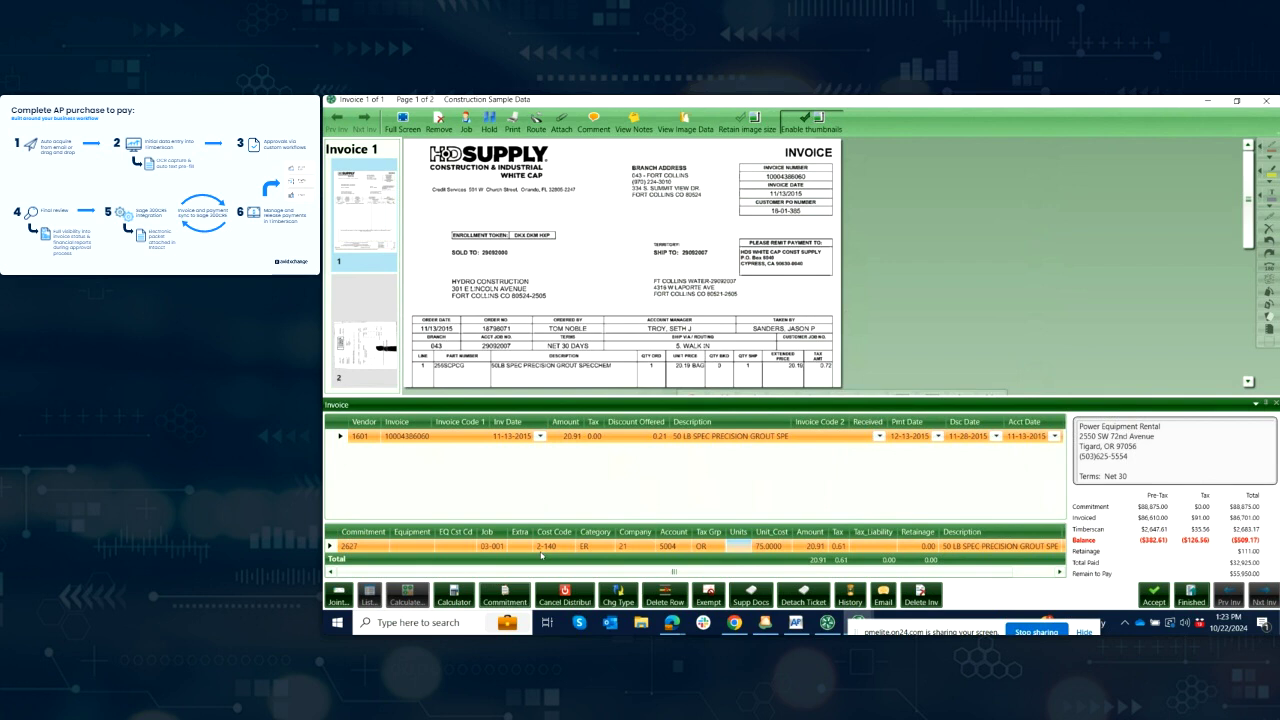
mouse_move(548, 547)
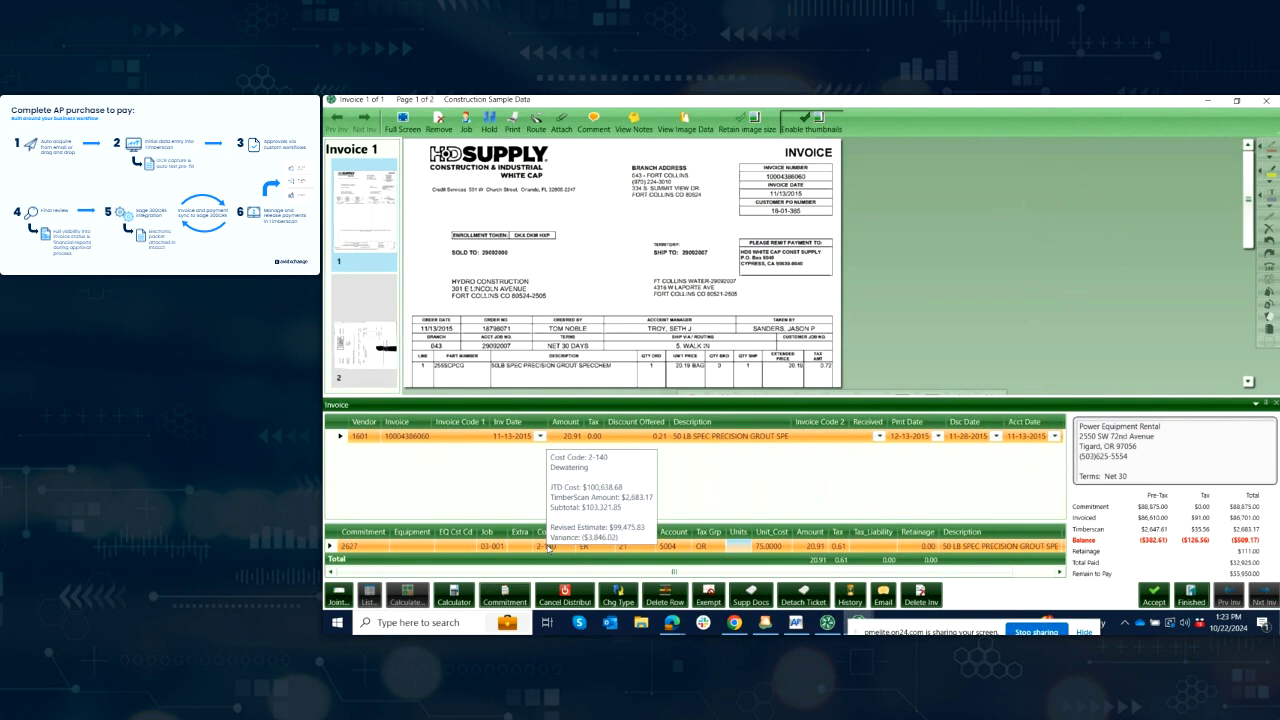
mouse_move(495, 547)
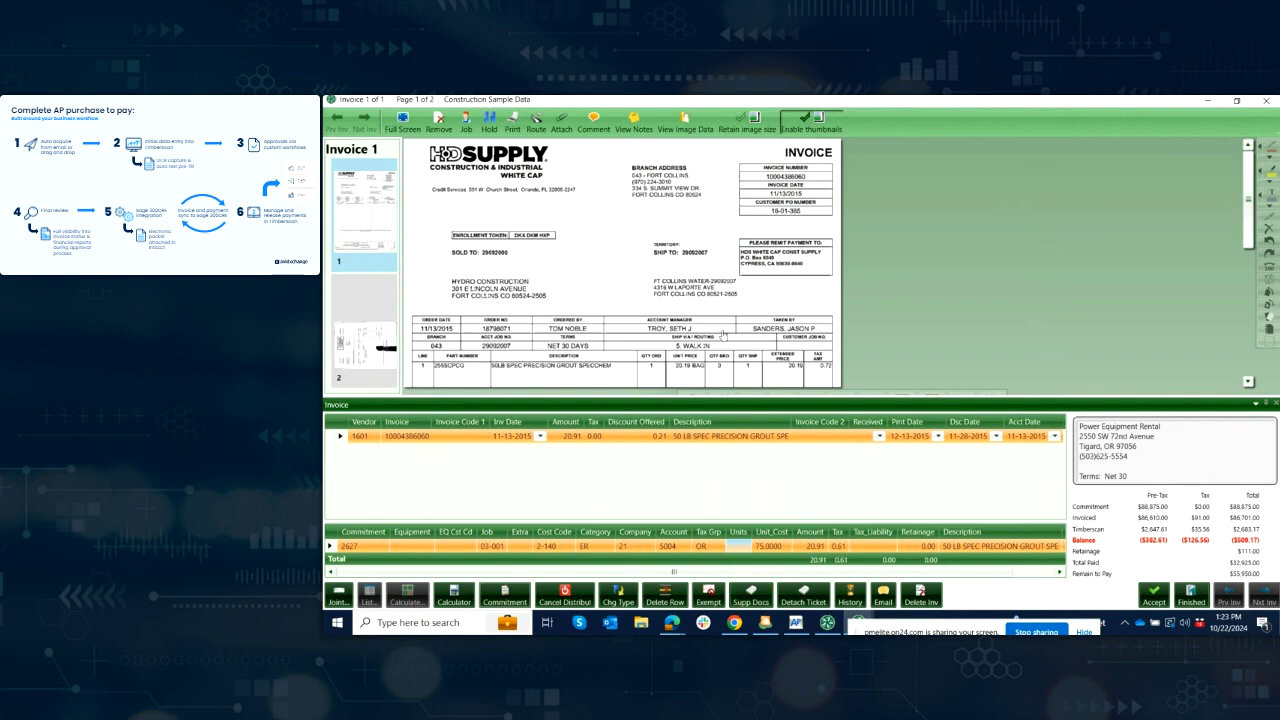
Step: Look at the desktop files available for attaching without choosing one, and open the supporting documents in a maximized window
left_click(563, 127)
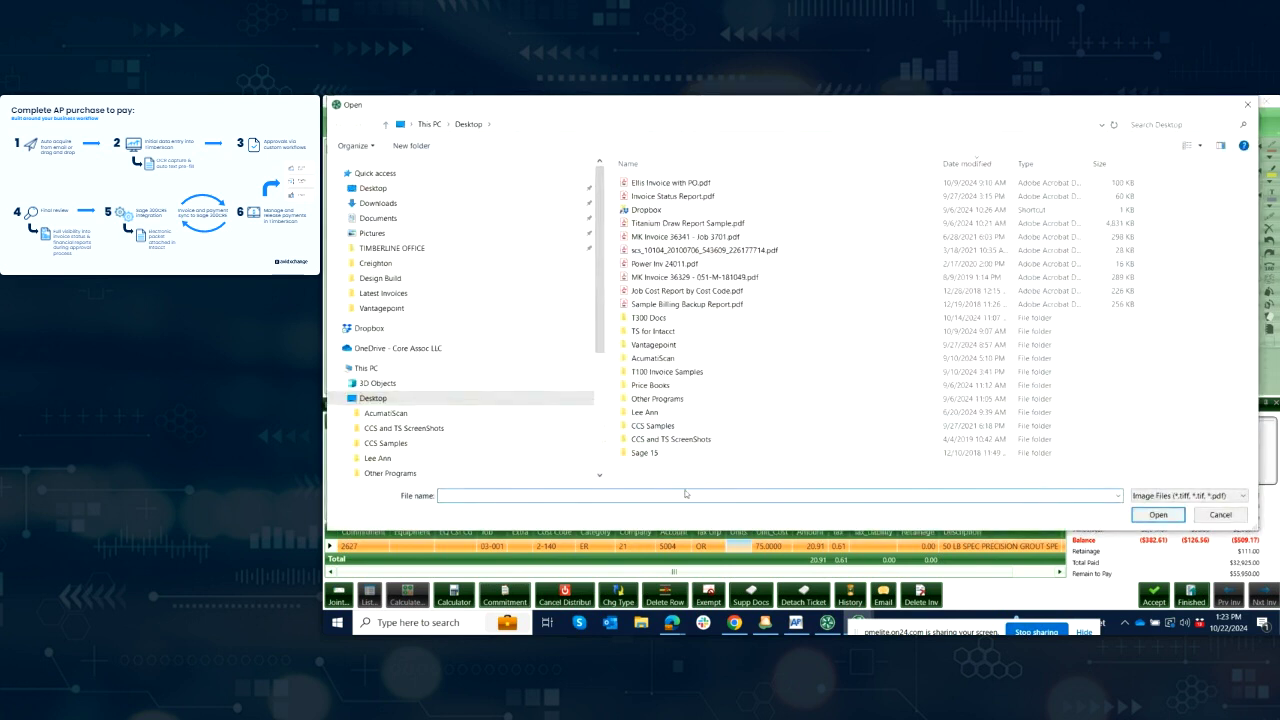
left_click(1219, 516)
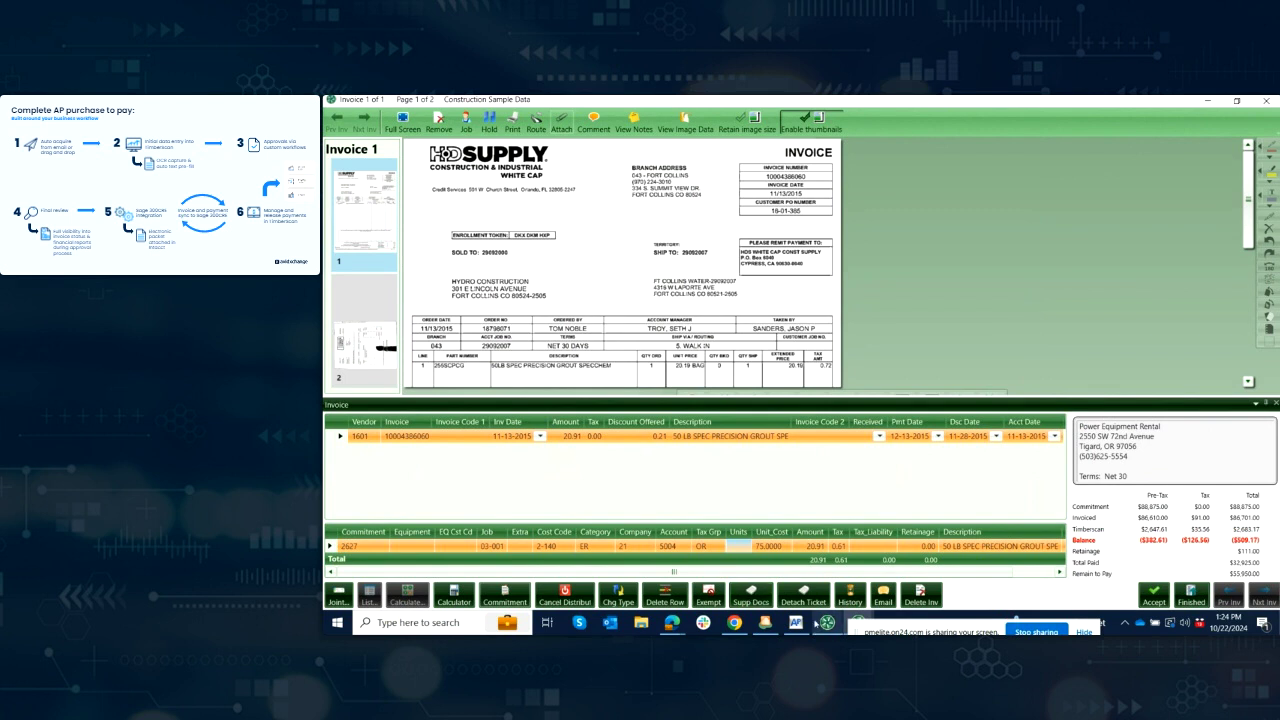
left_click(752, 598)
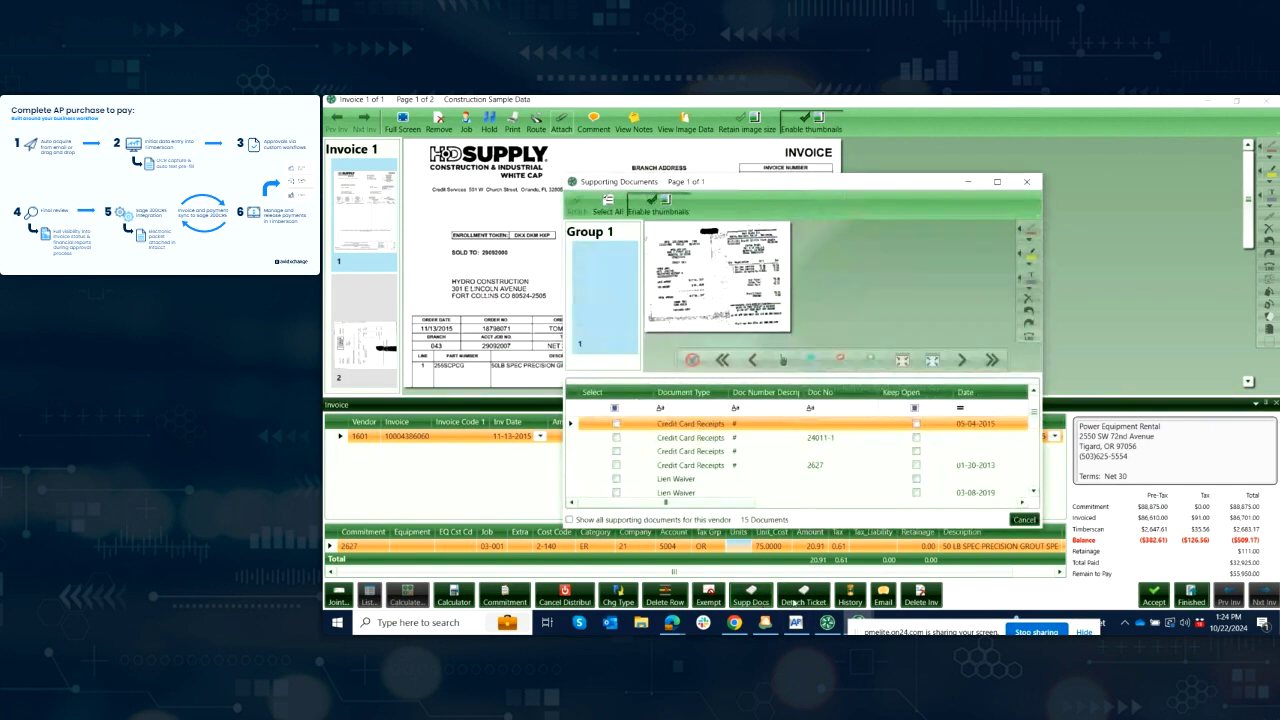
left_click(1000, 183)
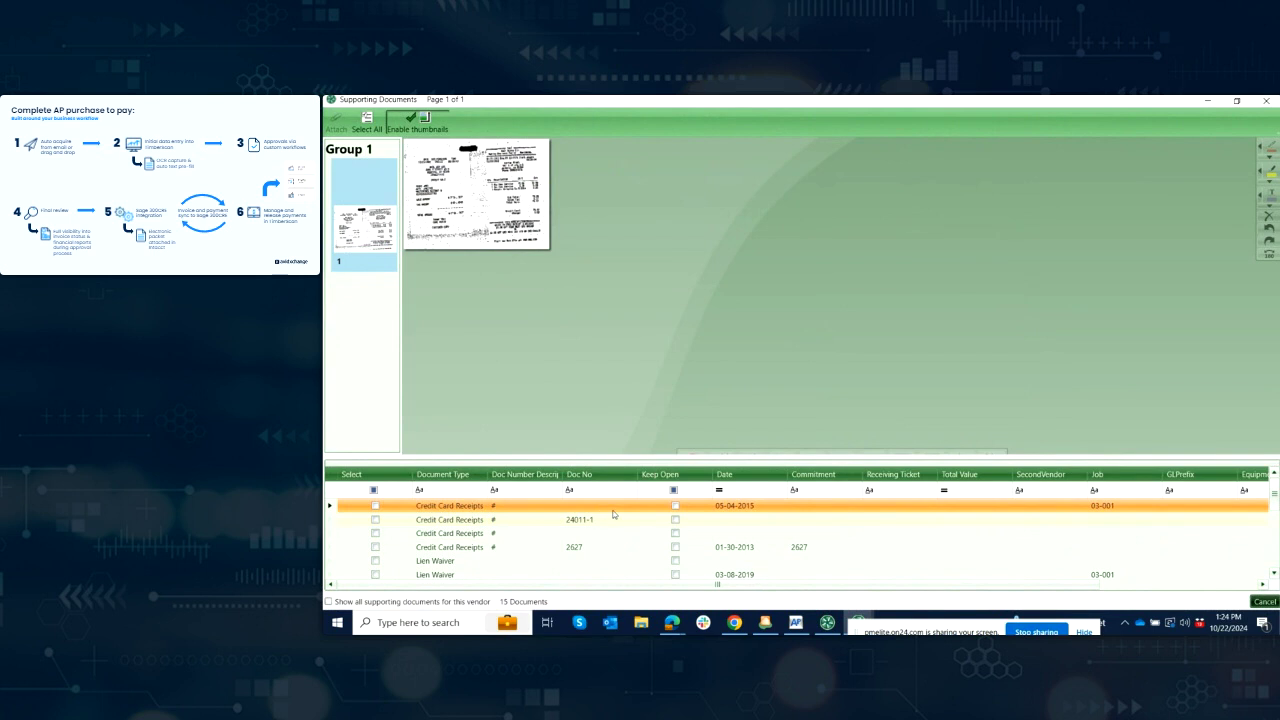
Step: Filter the supporting documents by commitment 2627, preview the purchase orders dated 09-07-2020 and 02-24-2021, and close without attaching any
left_click(825, 490)
type("2627")
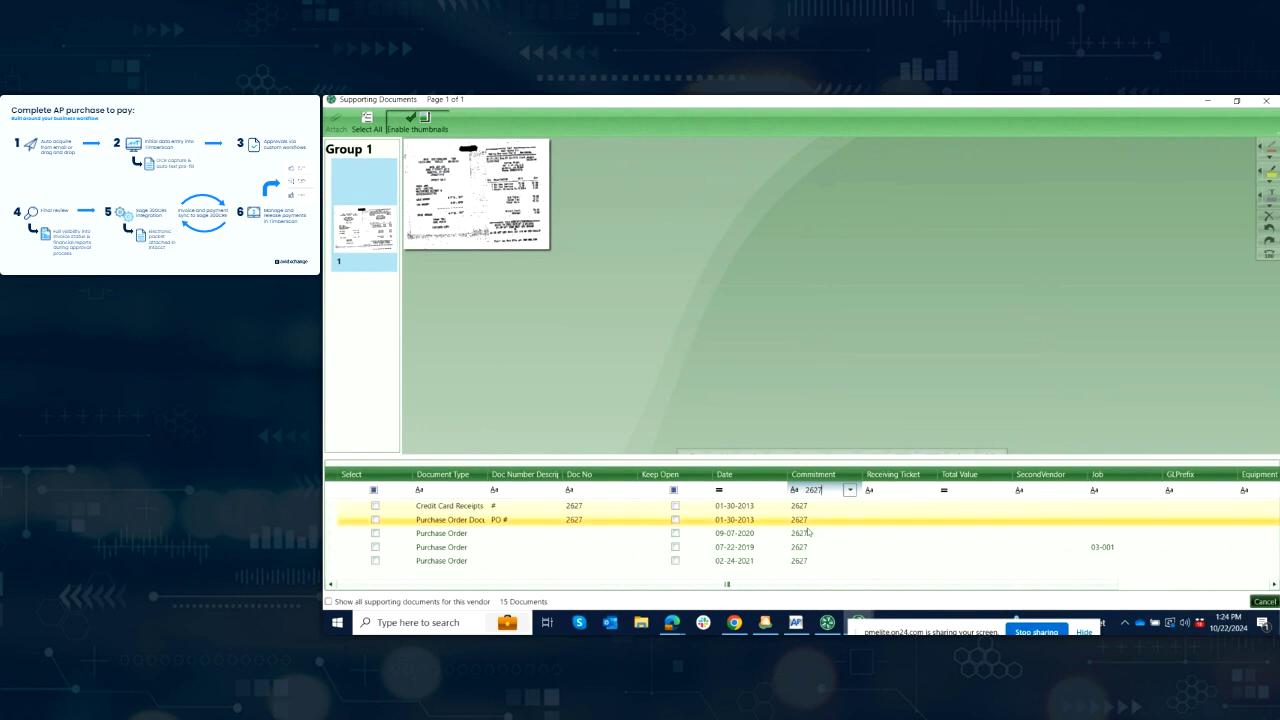
left_click(421, 535)
left_click(440, 562)
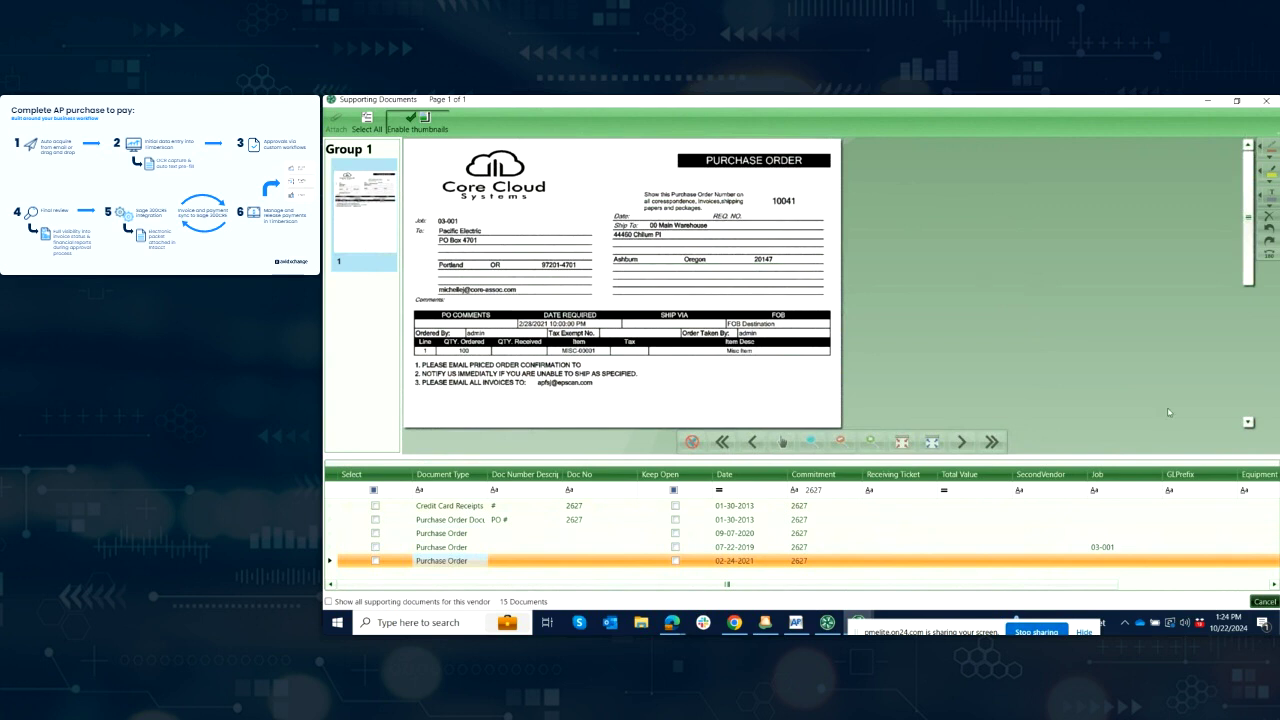
left_click(1263, 601)
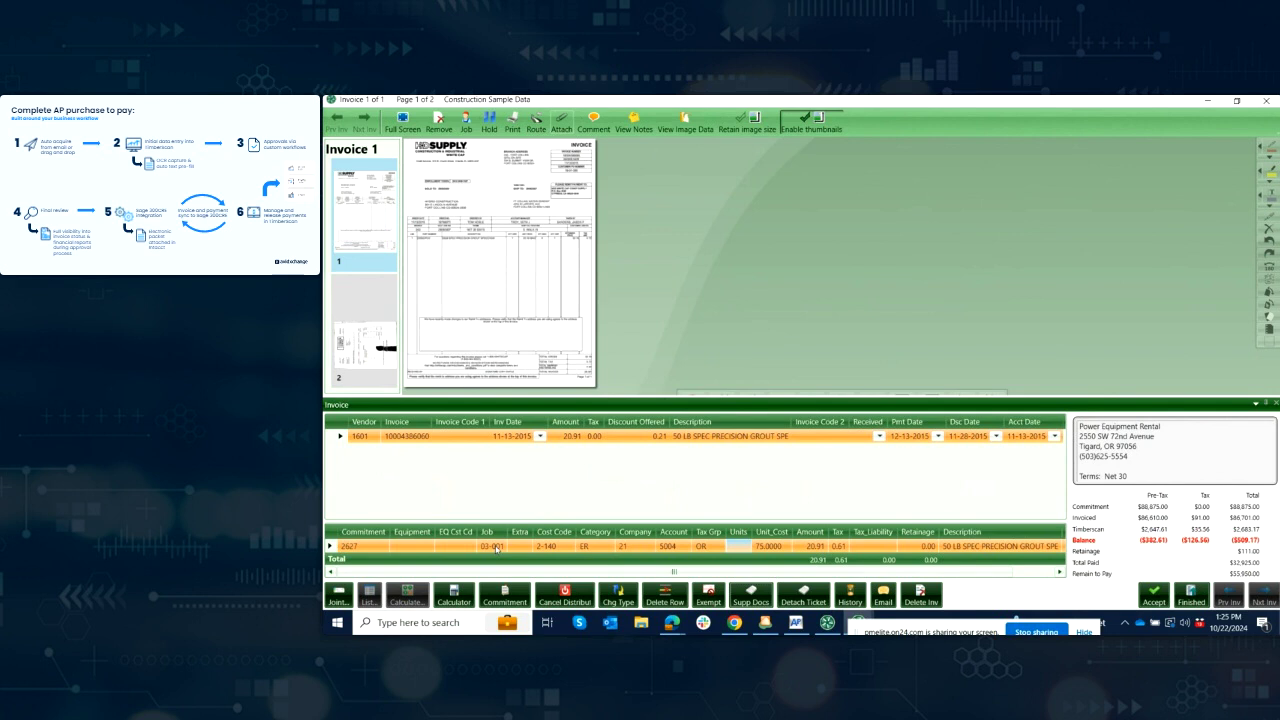
Step: Check the distribution line's job details and leave the HD Supply invoice without saving the coding changes
mouse_move(497, 548)
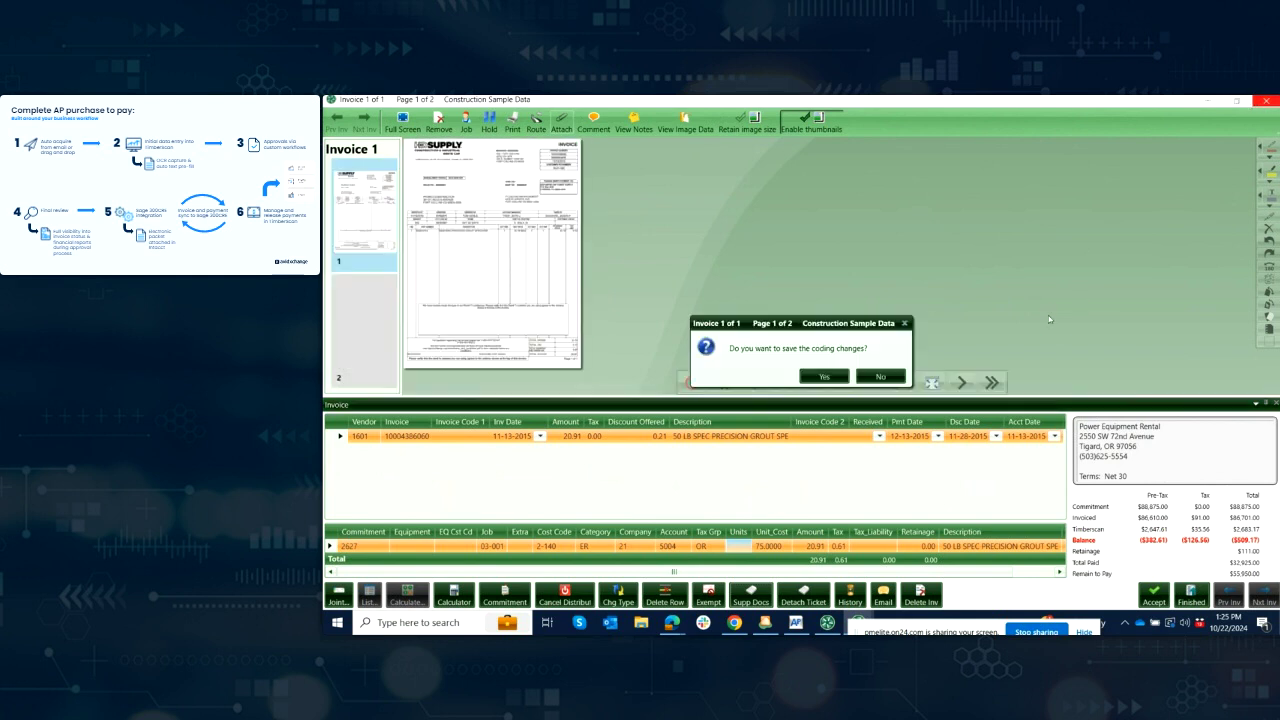
left_click(870, 380)
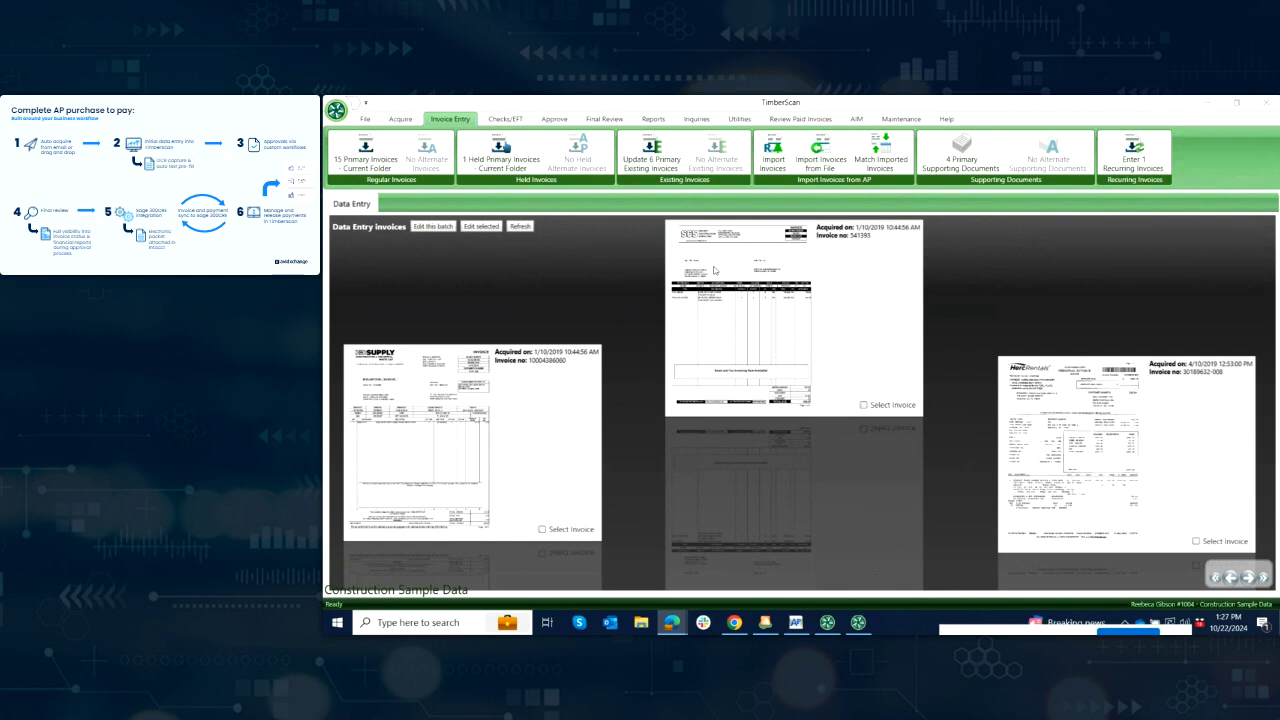
left_click(1207, 104)
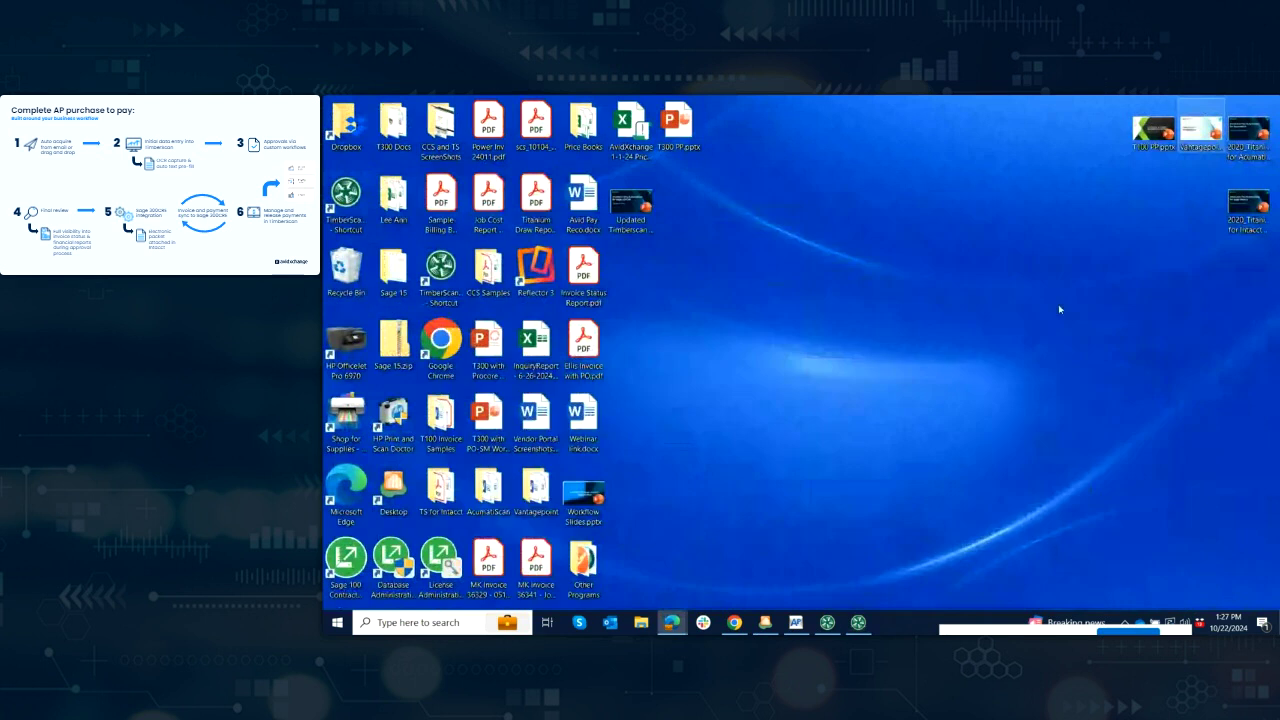
left_click(859, 623)
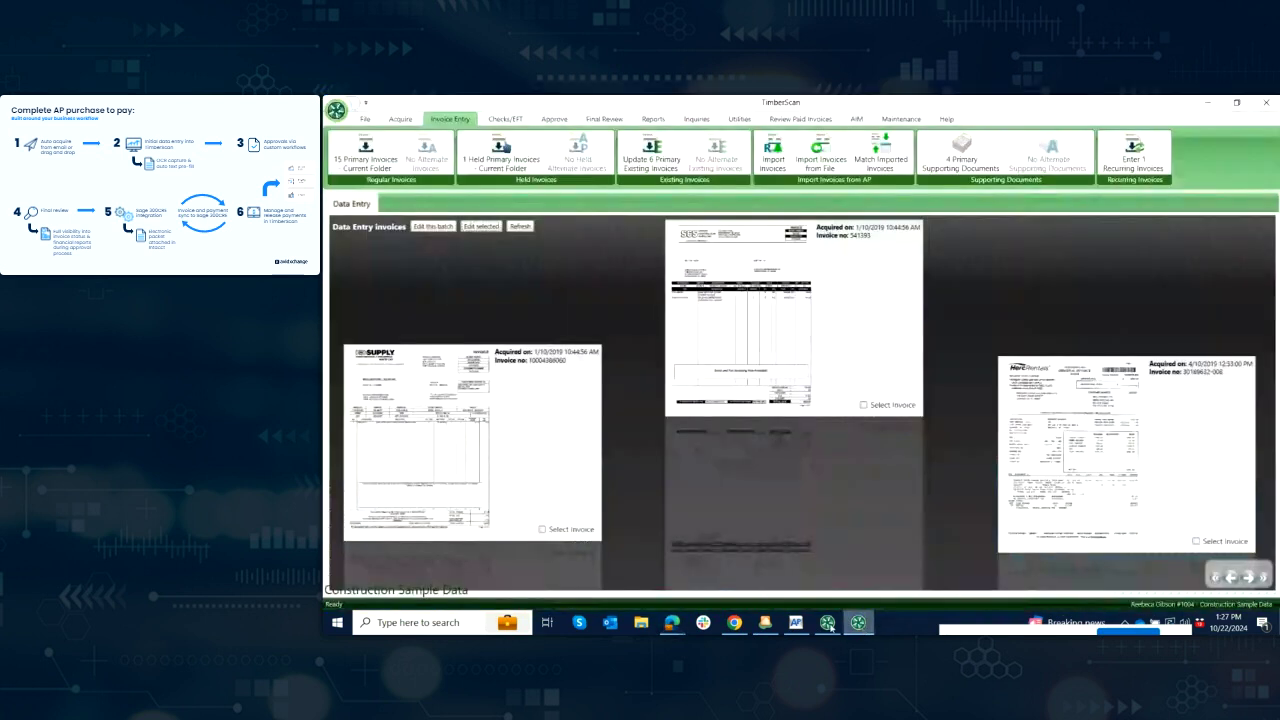
left_click(828, 623)
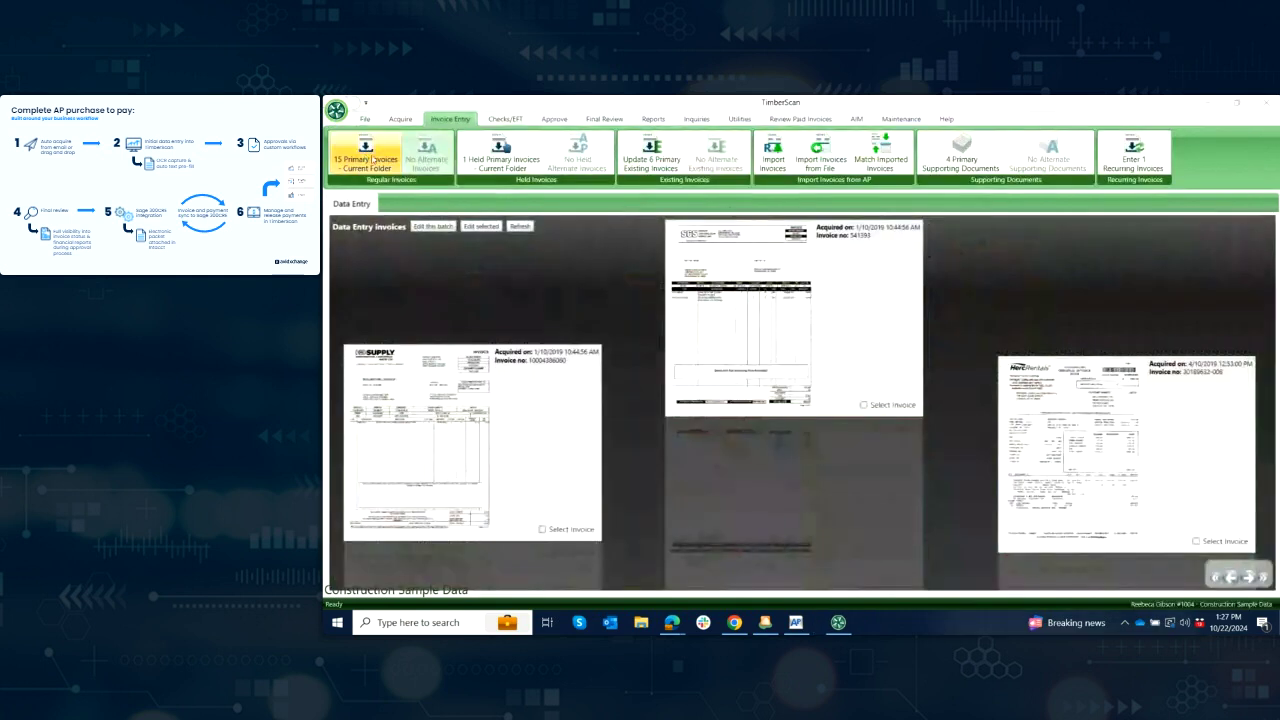
Step: Open the current folder's primary invoices for a specific vendor, selecting 1601 - Power Equipment Rental
left_click(372, 160)
left_click(886, 283)
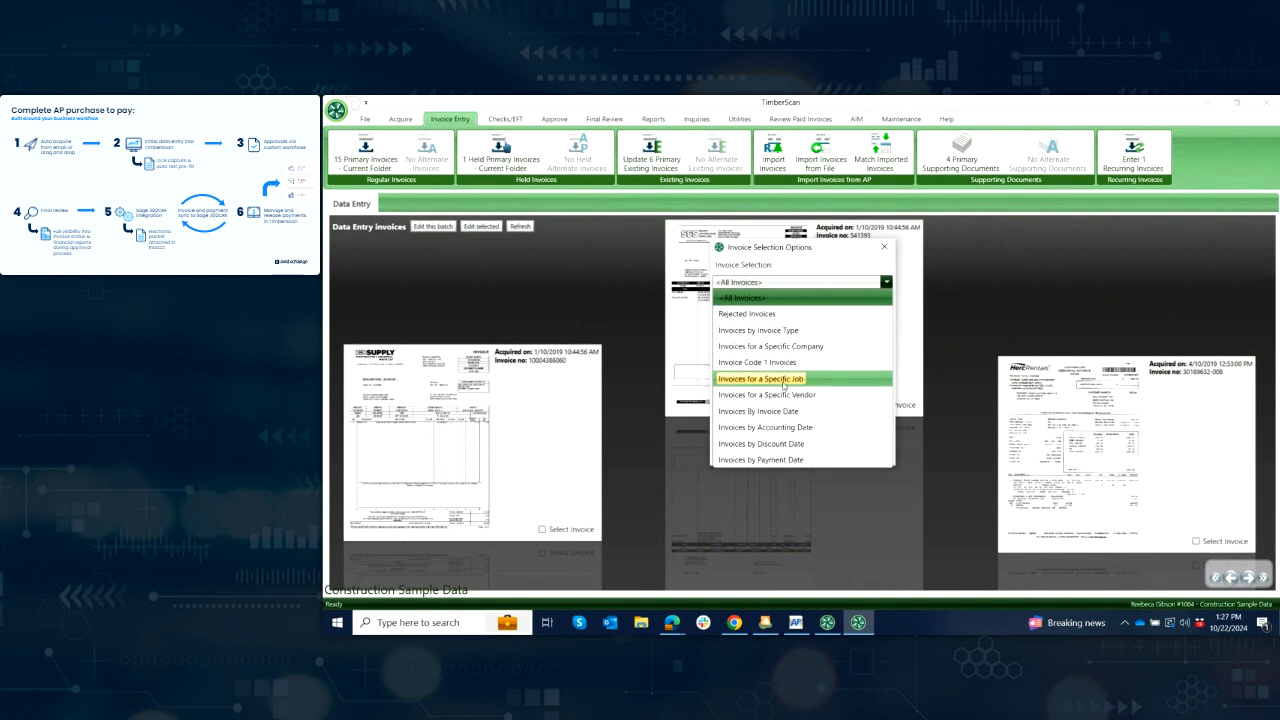
left_click(789, 395)
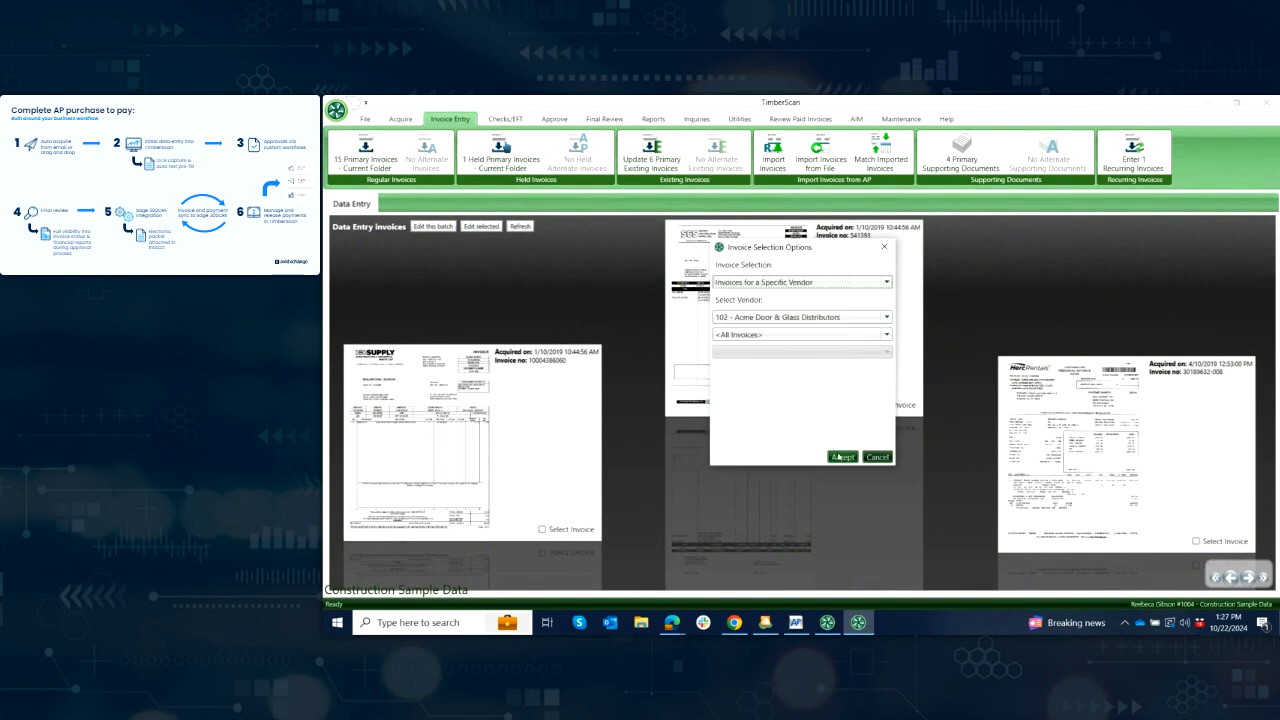
left_click(886, 317)
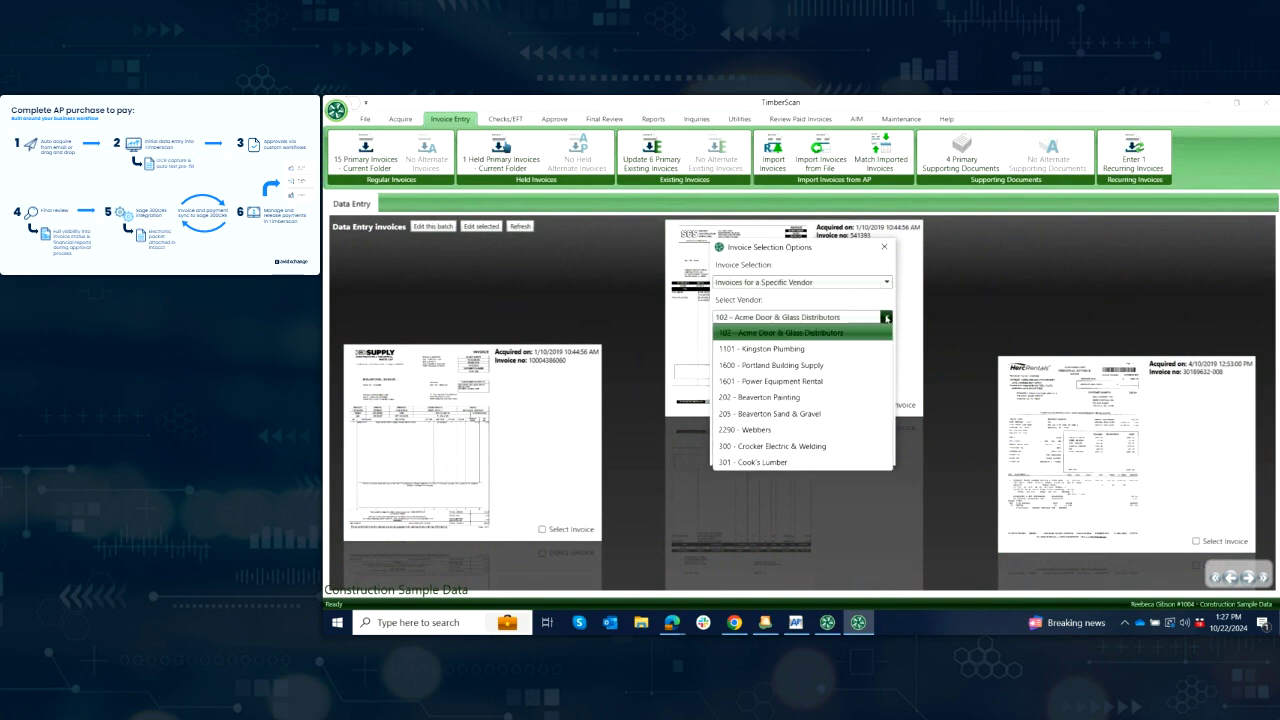
left_click(780, 382)
left_click(843, 460)
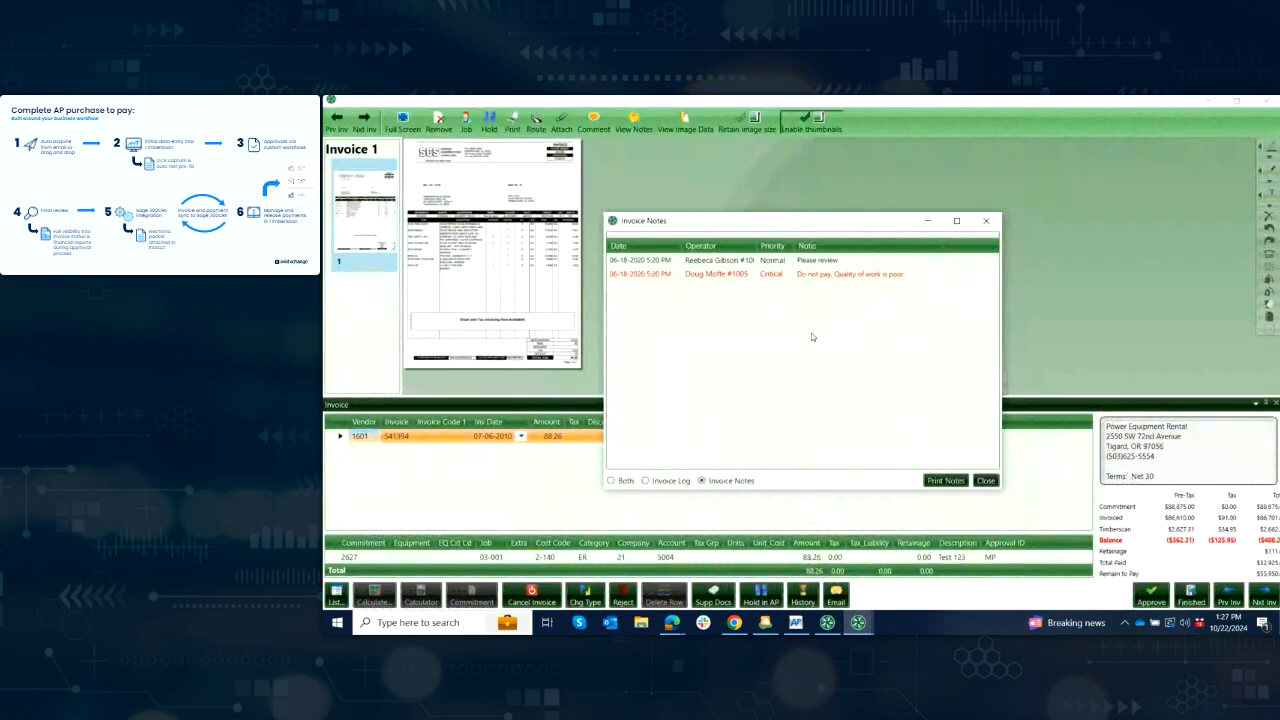
Step: Read and close the invoice notes, and examine the coding of the invoice's distribution line, including its cost code
left_click(986, 481)
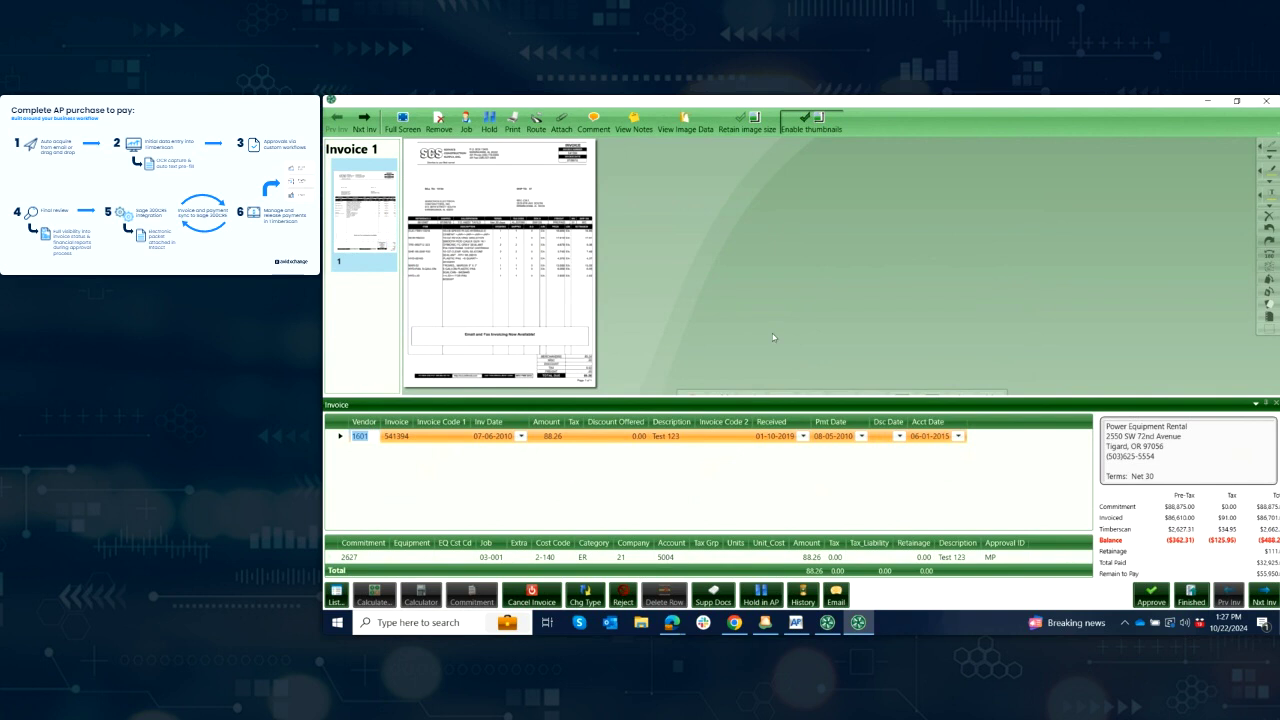
left_click(524, 560)
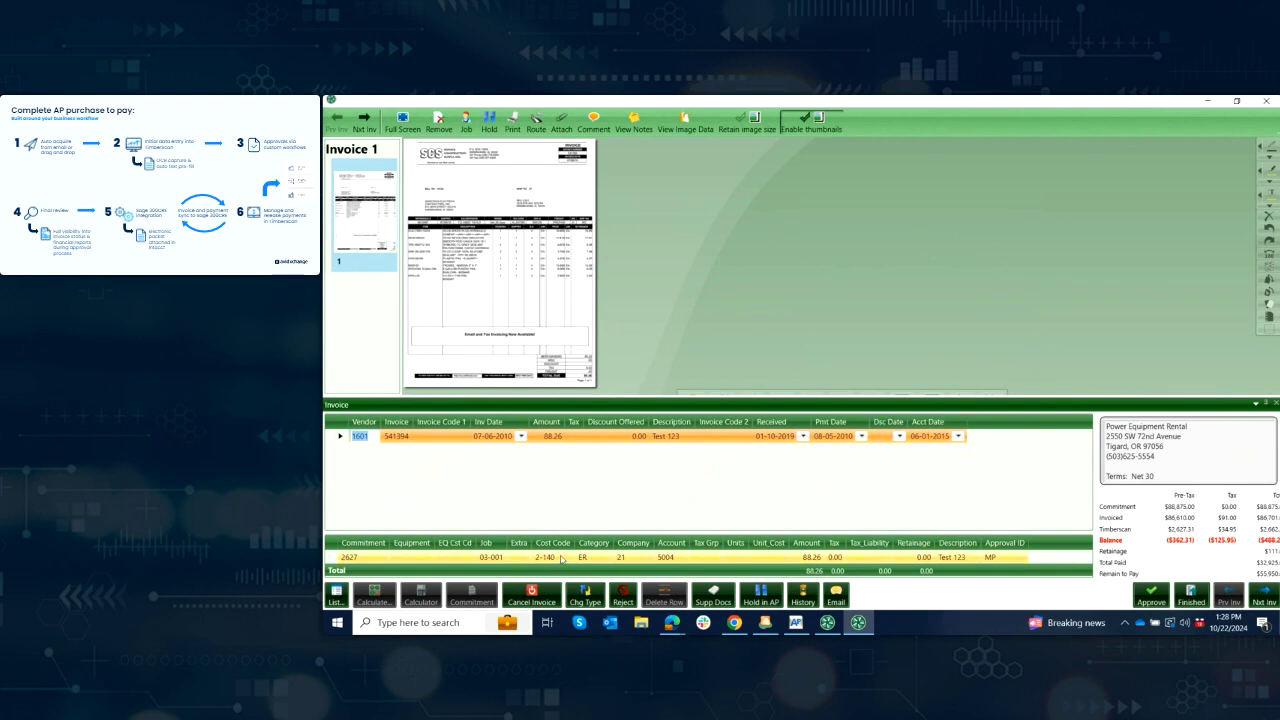
mouse_move(562, 560)
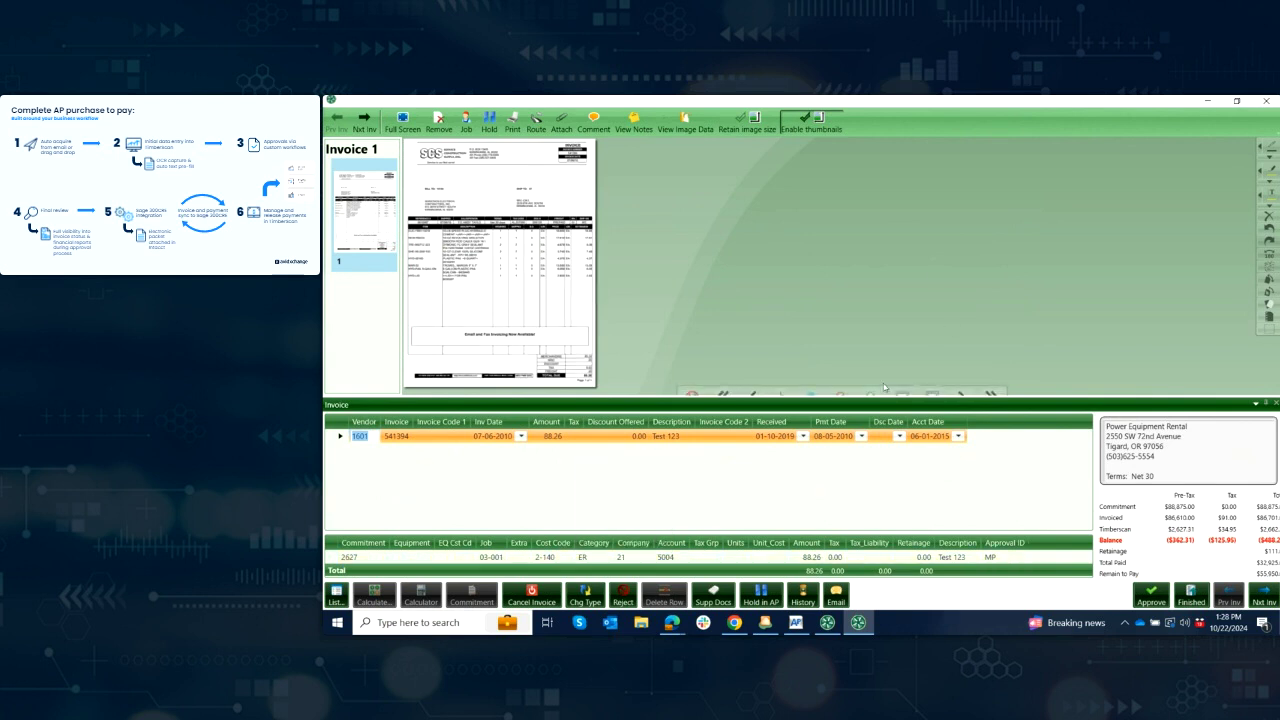
Step: Minimize the desktop windows, switch to TimberScan GO in Chrome, and open the for-approval invoices of job 03-001-NW Food Warehouse
left_click(1208, 104)
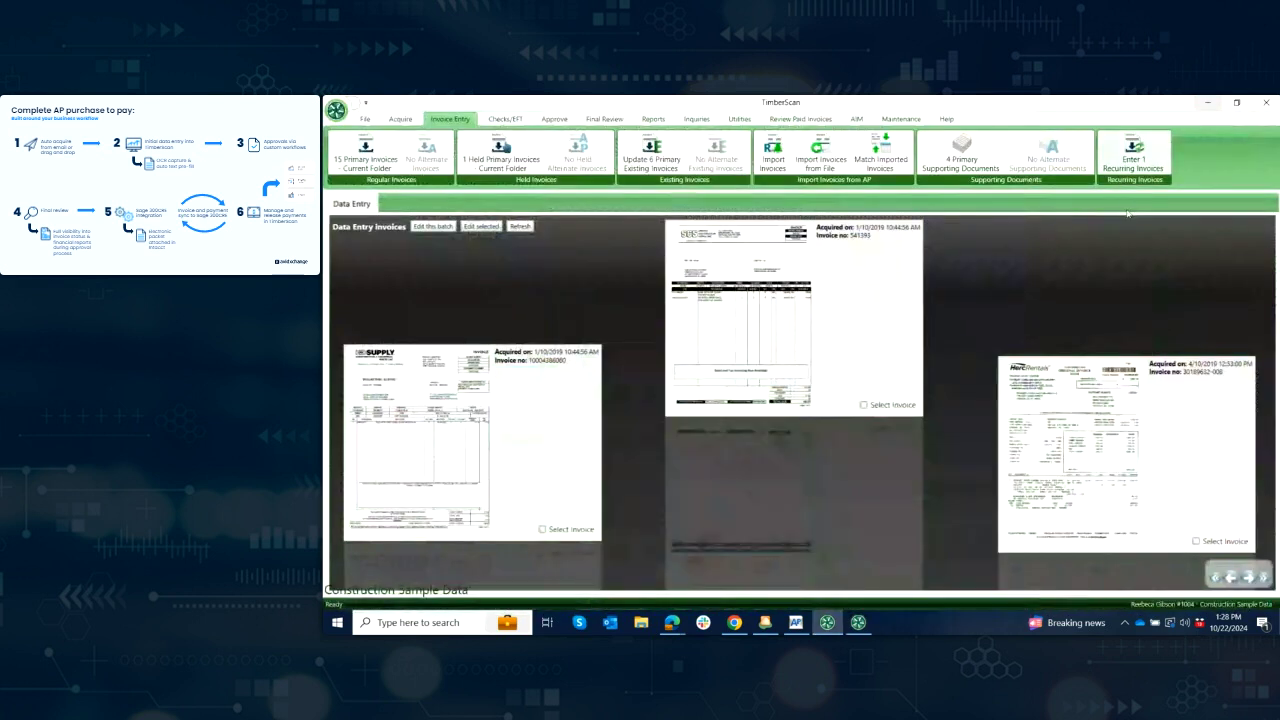
left_click(1208, 103)
left_click(734, 622)
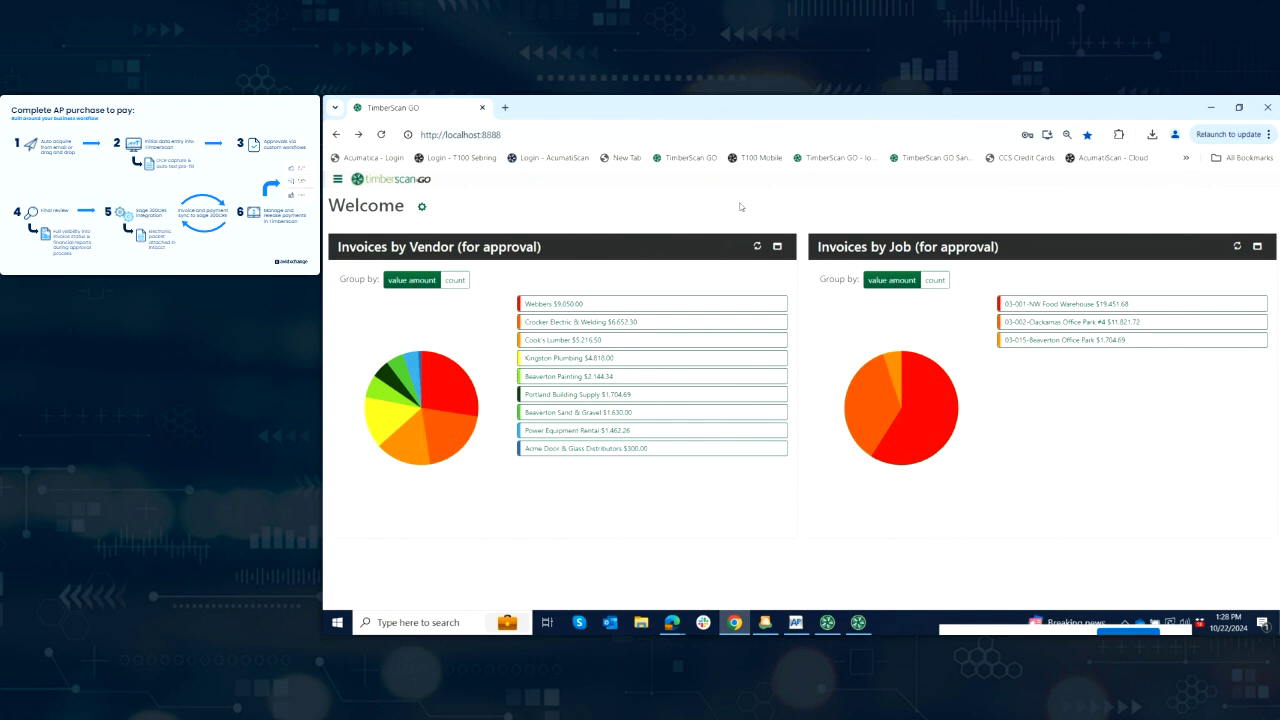
left_click(1055, 305)
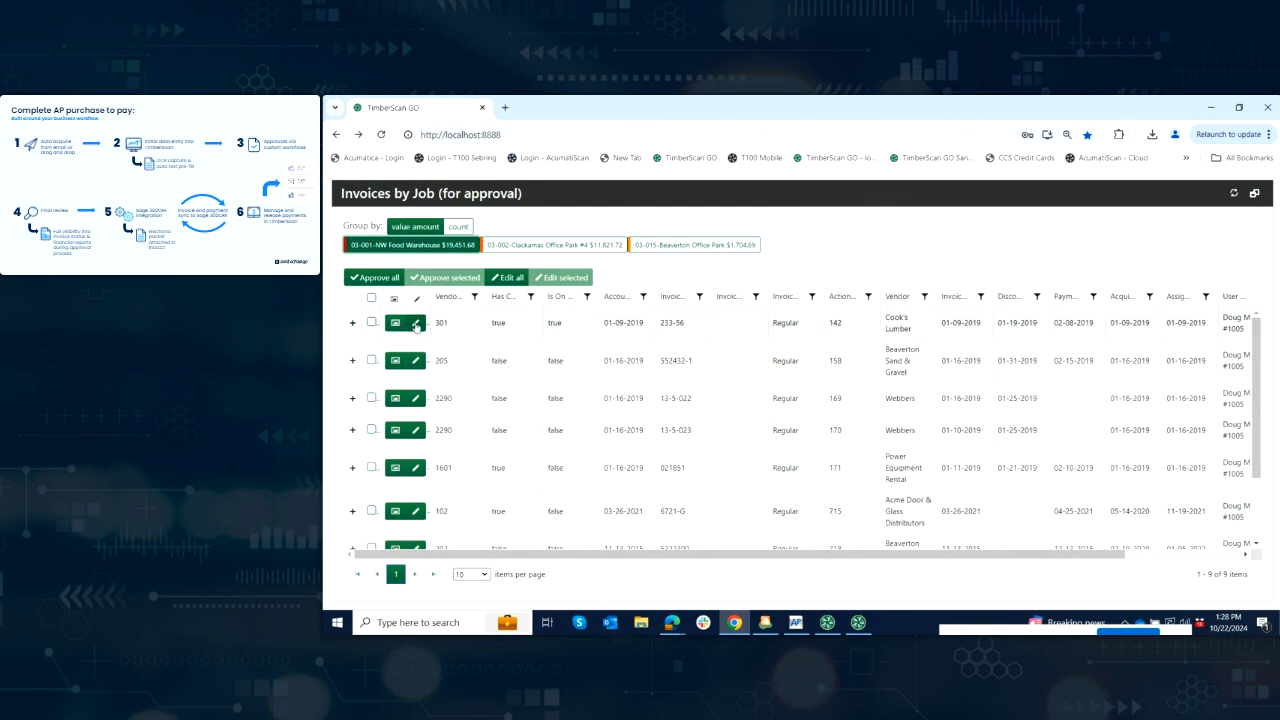
Step: Preview the header and details of Cook's Lumber invoice 233-56, then open all the job's invoices for editing and dismiss the invoice notes
left_click(352, 325)
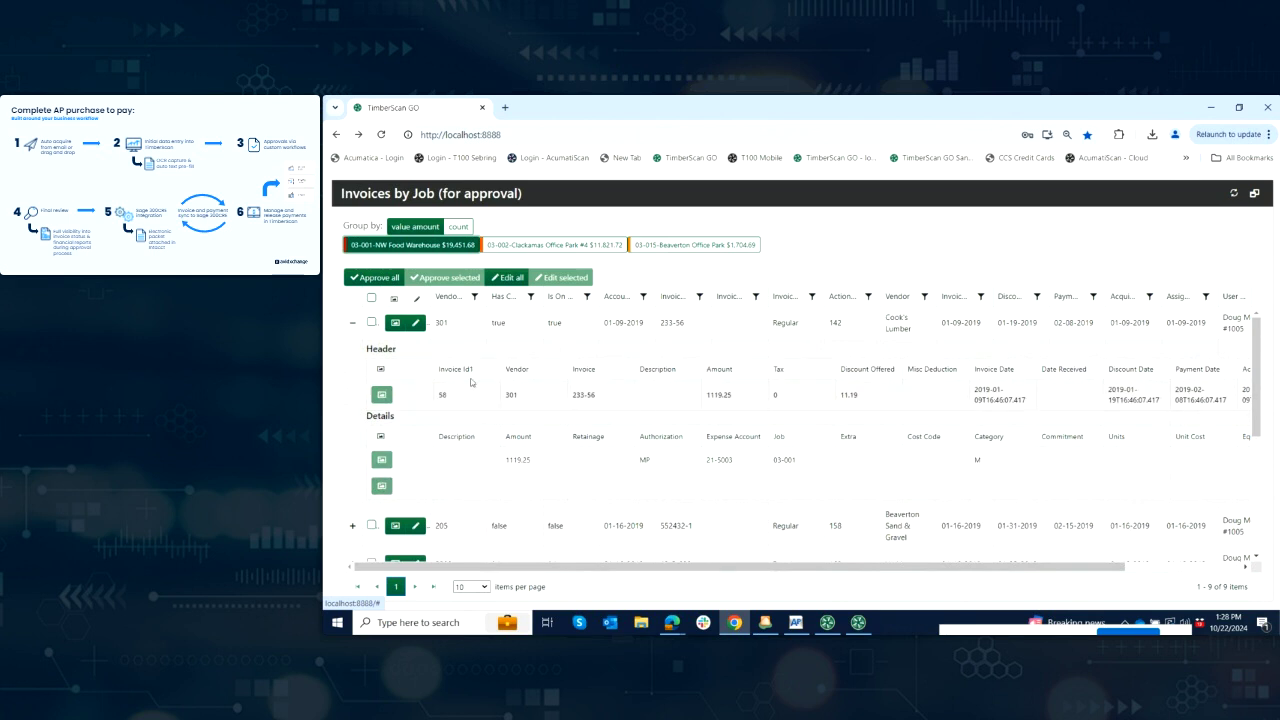
left_click(352, 323)
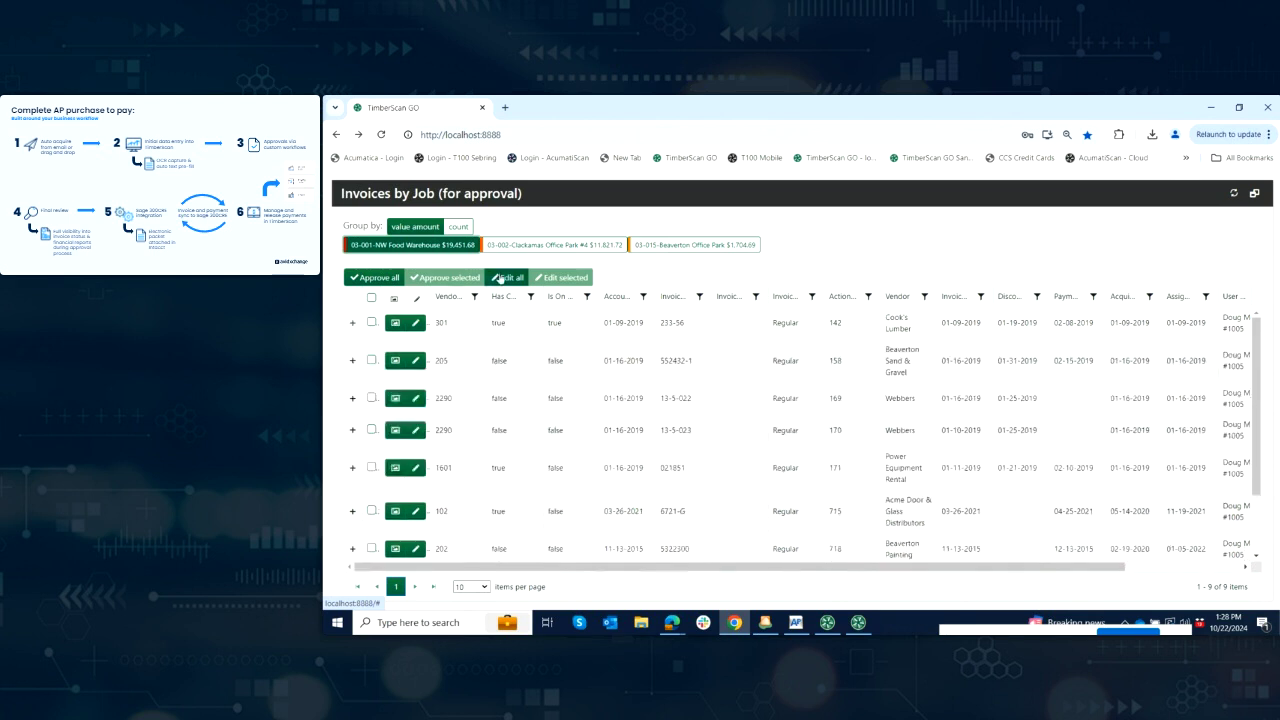
left_click(510, 277)
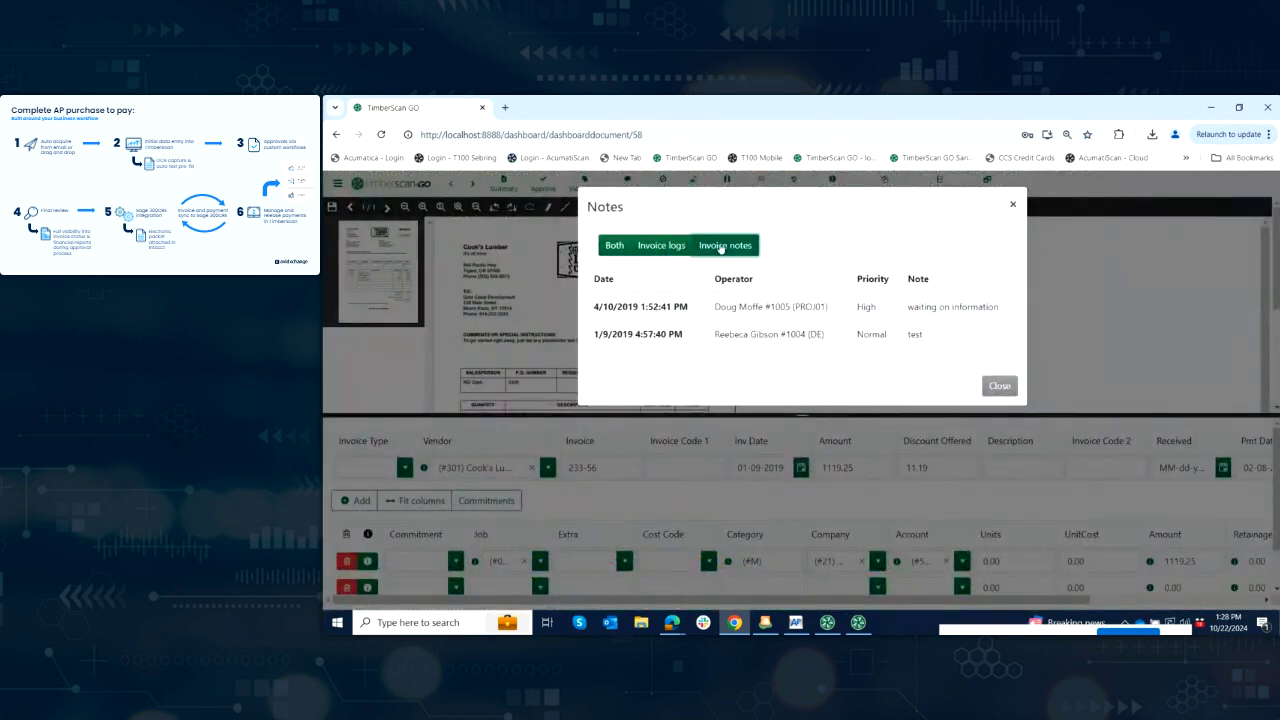
left_click(1003, 388)
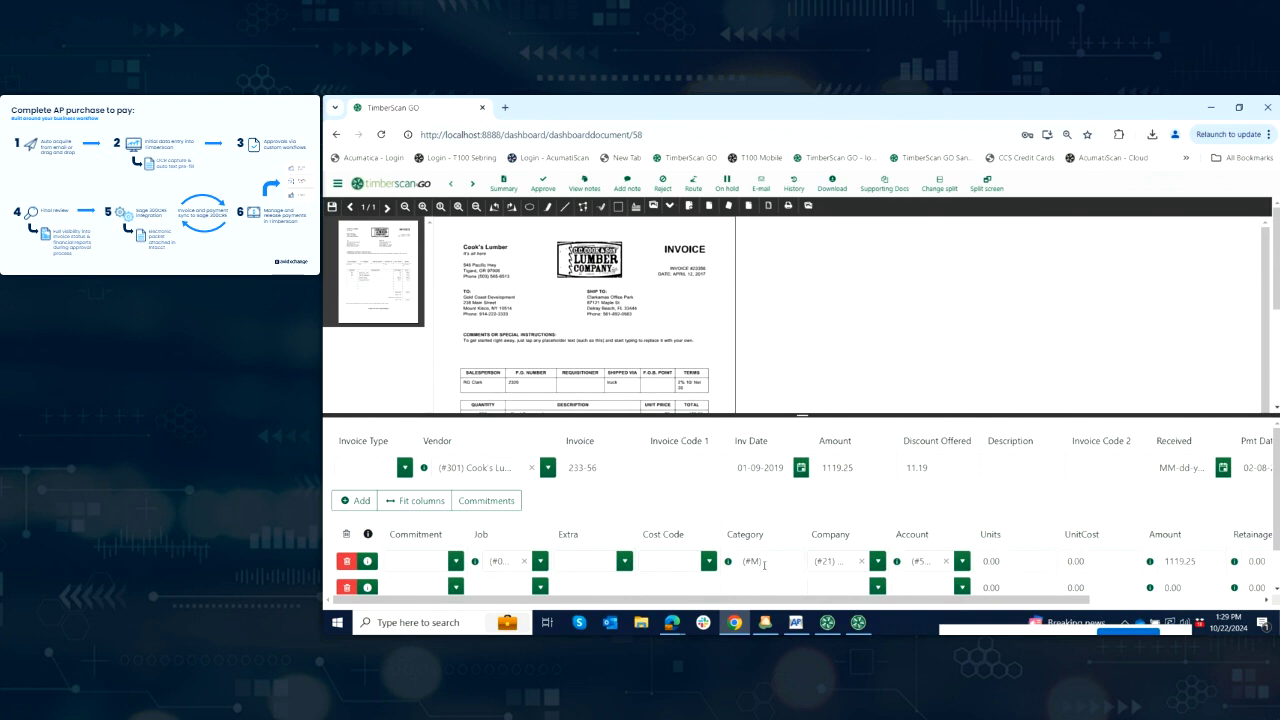
Step: Assign cost code 9-510 Acoustical Ceilings to the first distribution line, and show the coding as a form beside the invoice image
left_click(709, 561)
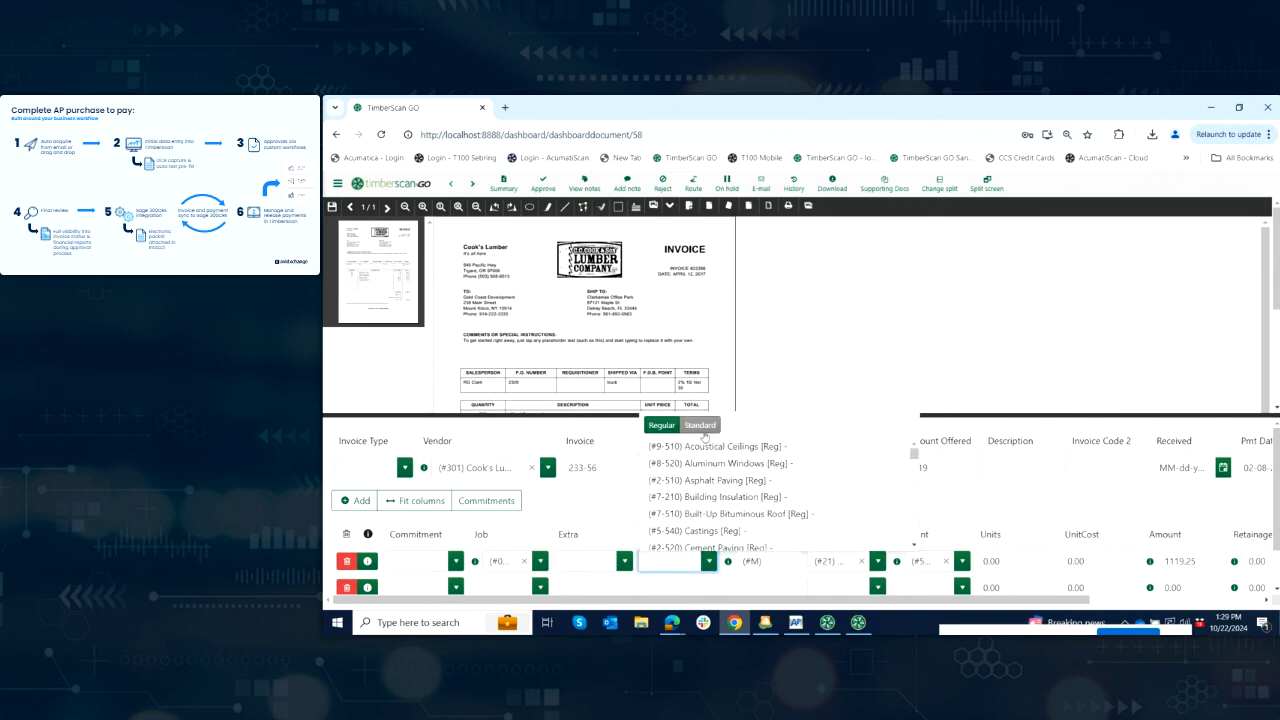
left_click(704, 450)
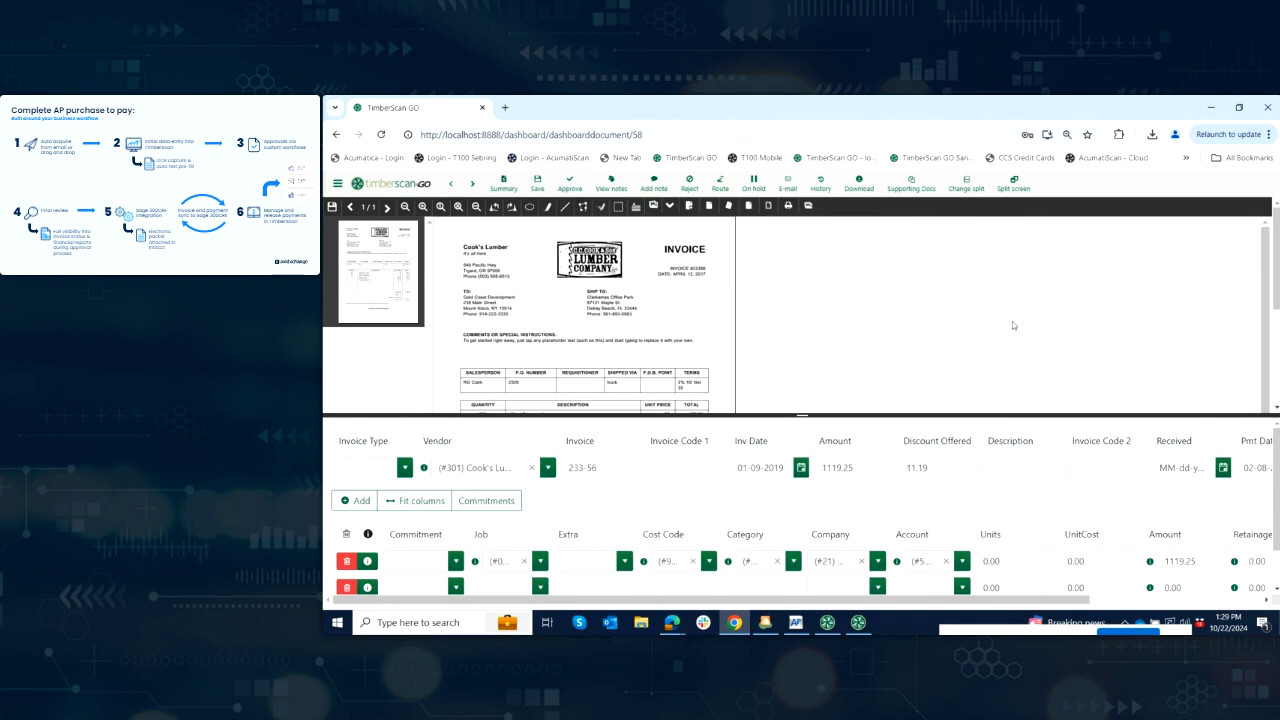
left_click(964, 188)
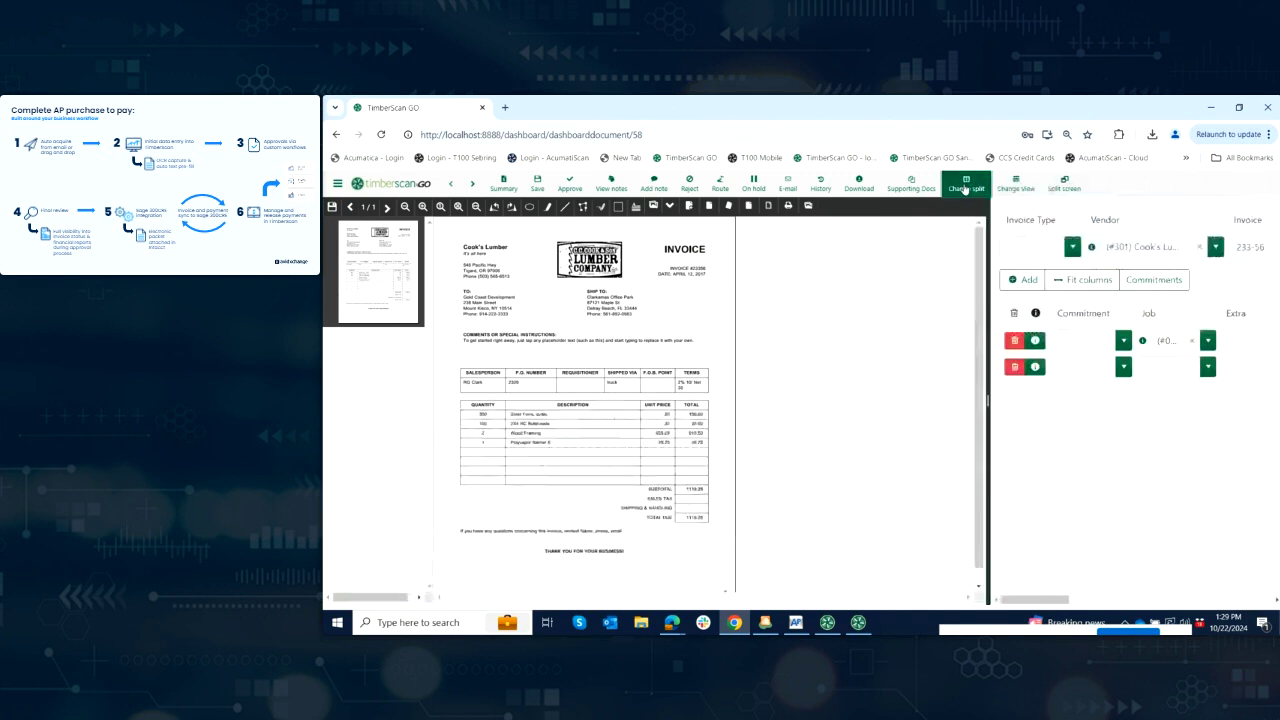
left_click(1015, 185)
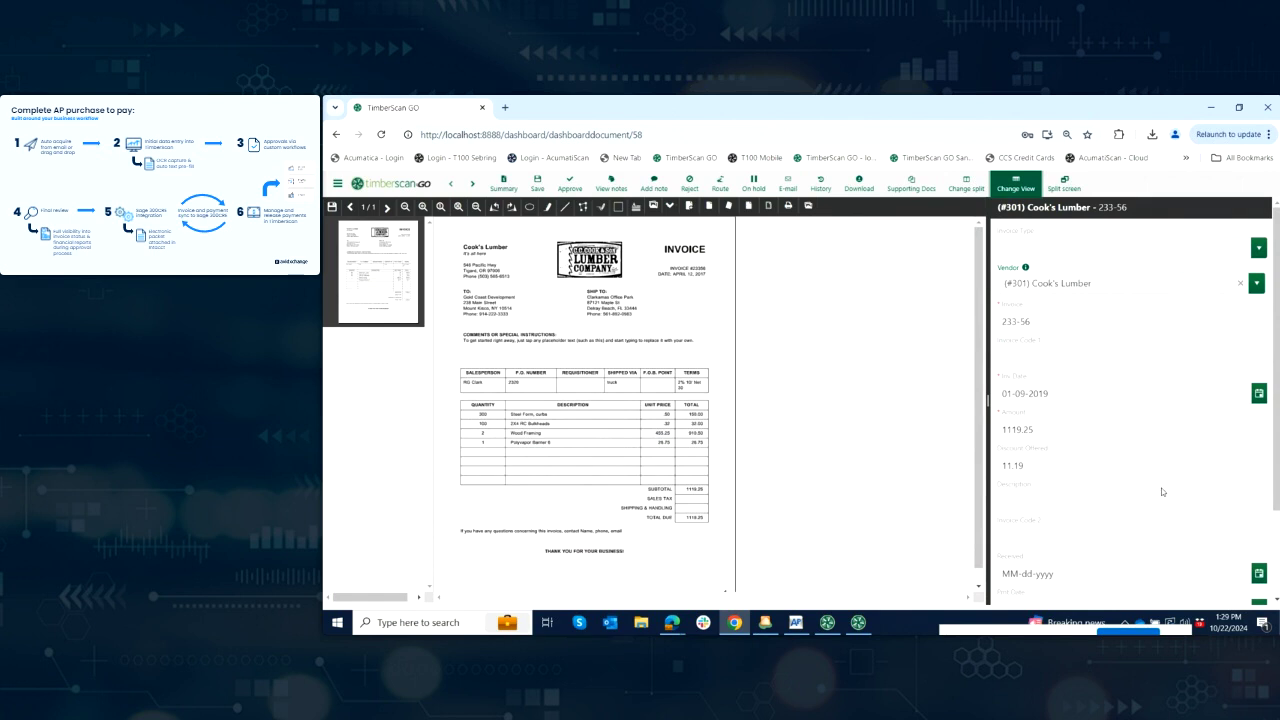
Step: Expand the invoice's NW Food Warehouse distribution in the form and check its cost code information
scroll(1163, 492, "down", 2)
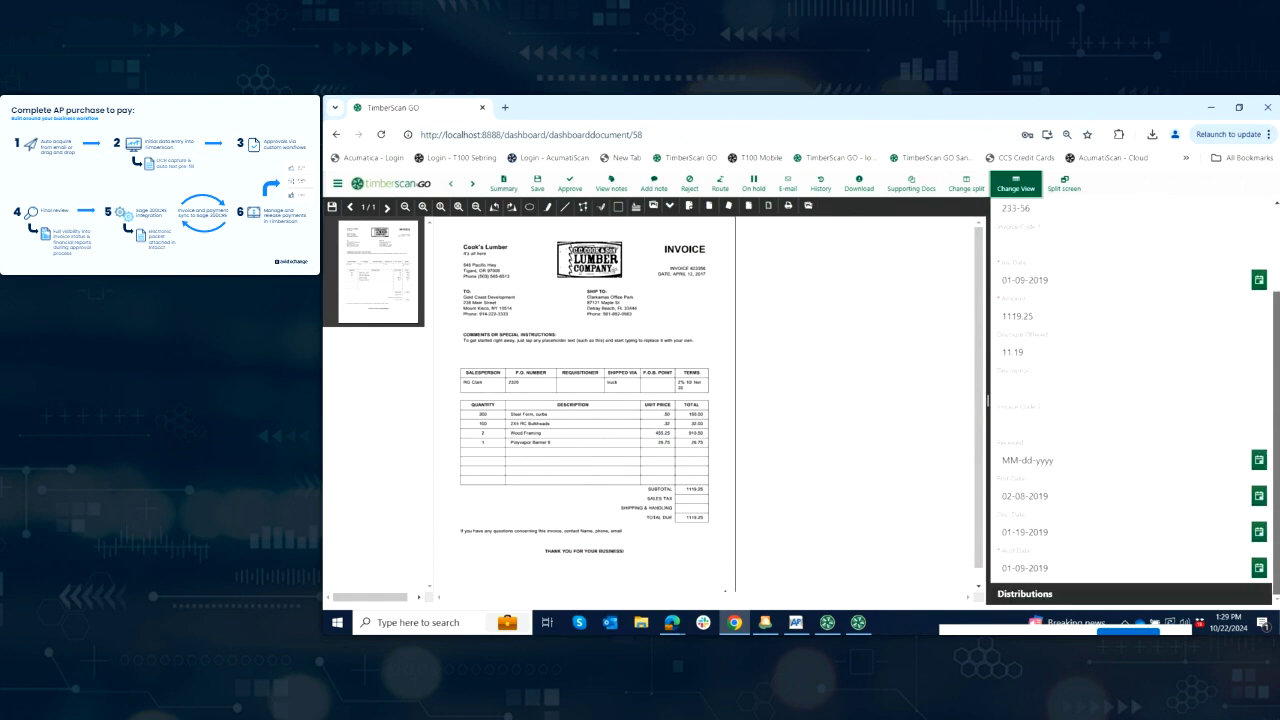
left_click(1044, 596)
left_click(1110, 288)
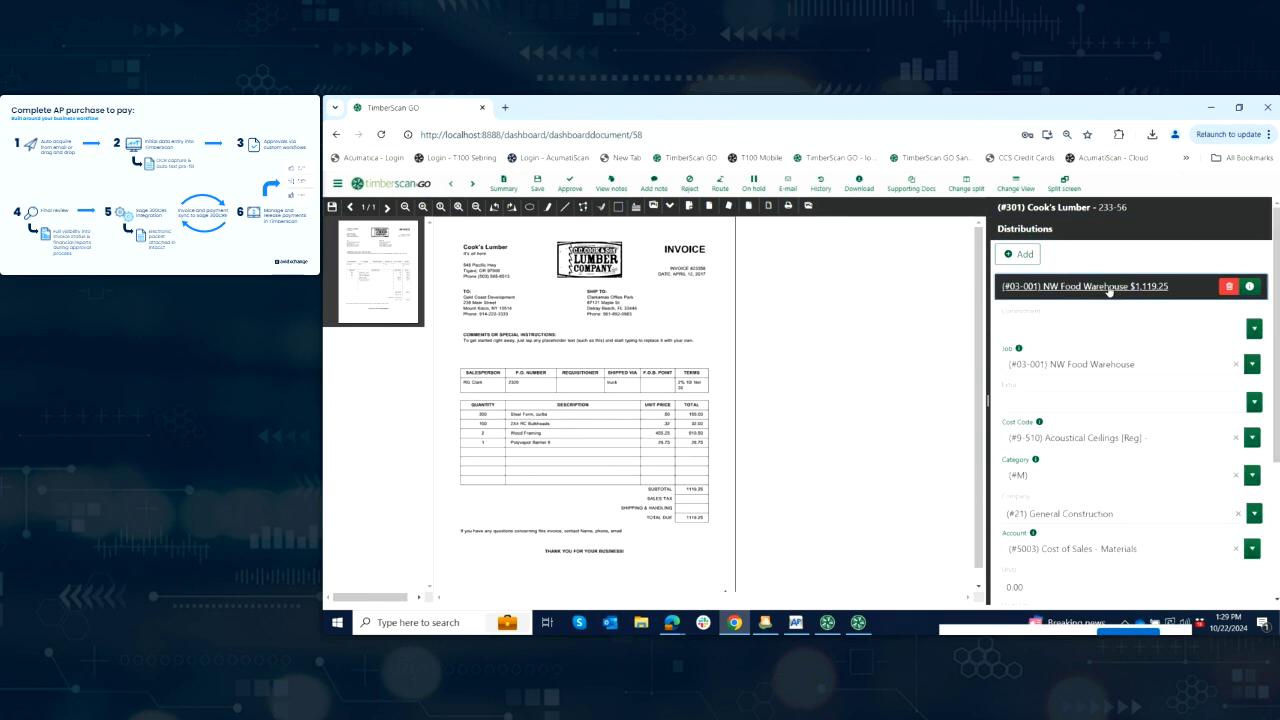
left_click(1039, 423)
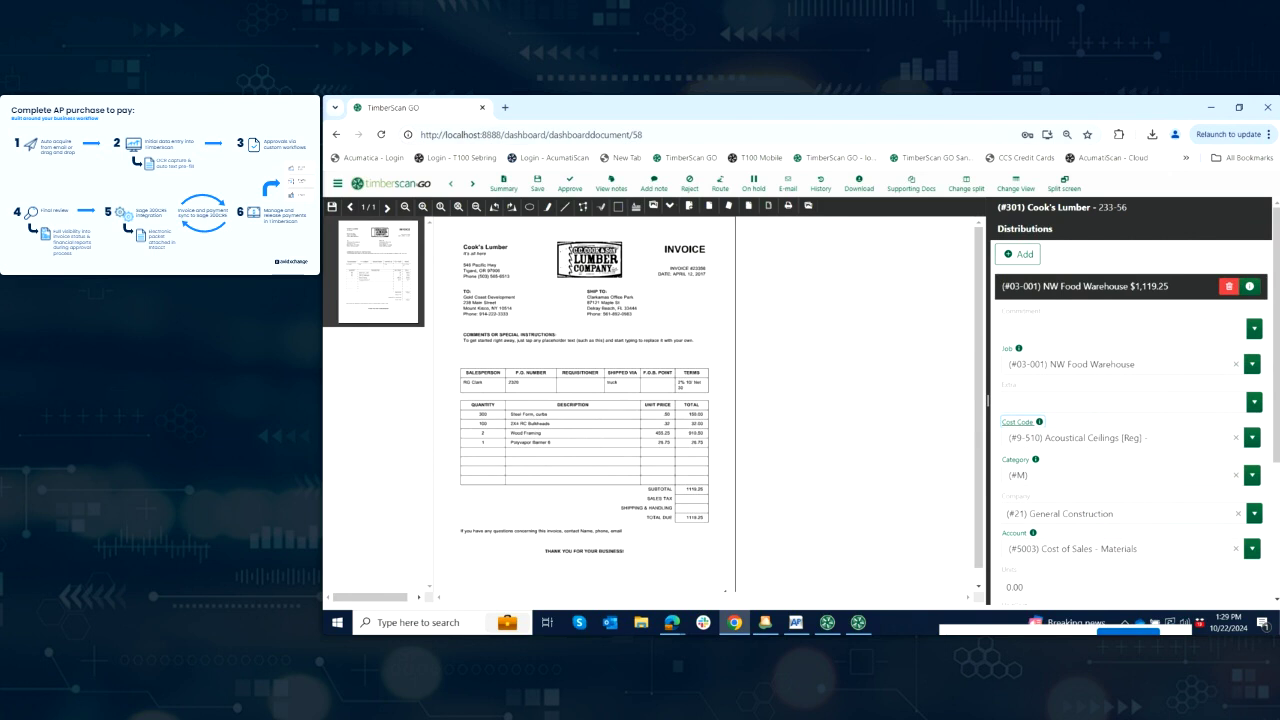
Step: Minimize Chrome and switch to the AvidPay Pay Control approval queue of TimberScan GO in Edge
left_click(1213, 107)
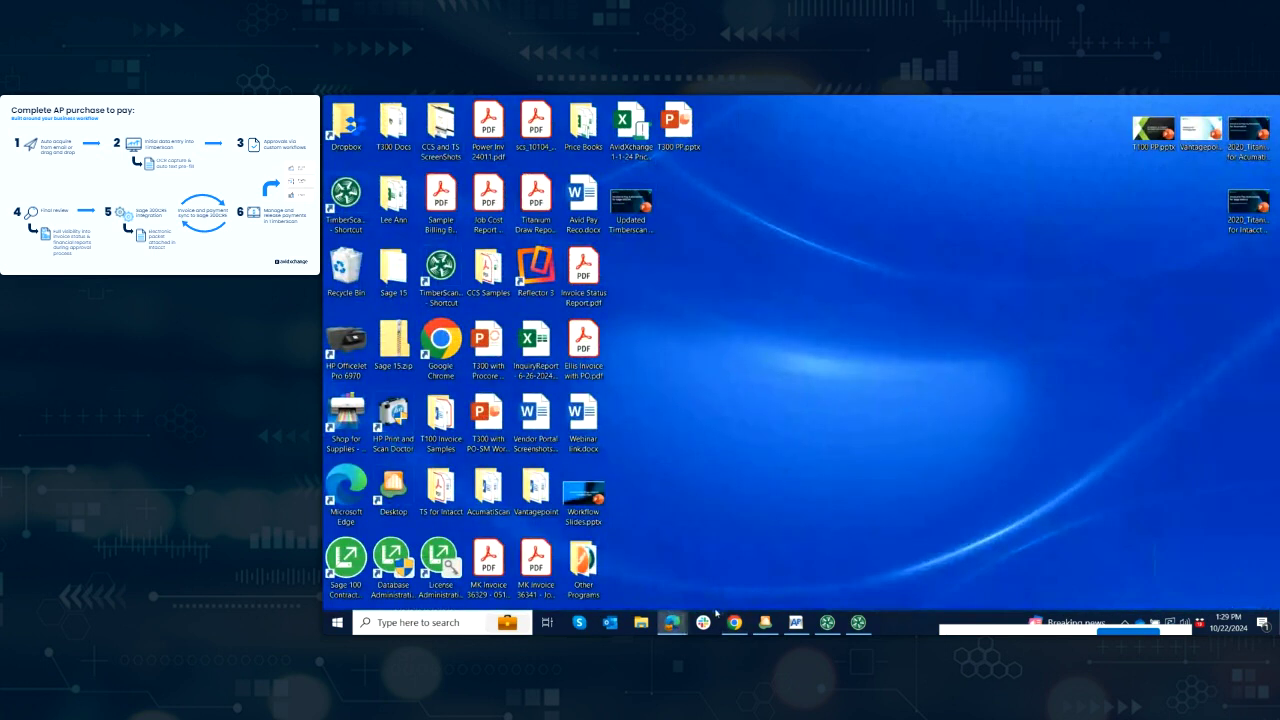
mouse_move(672, 622)
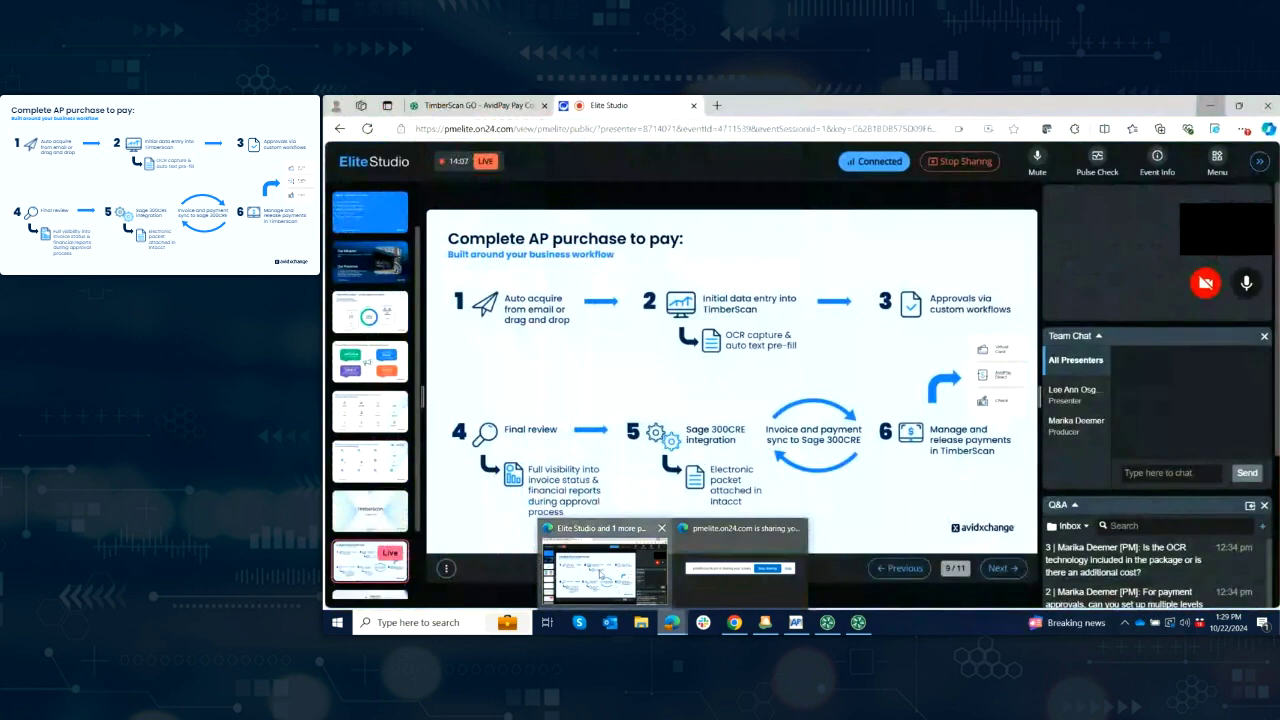
left_click(649, 598)
left_click(486, 107)
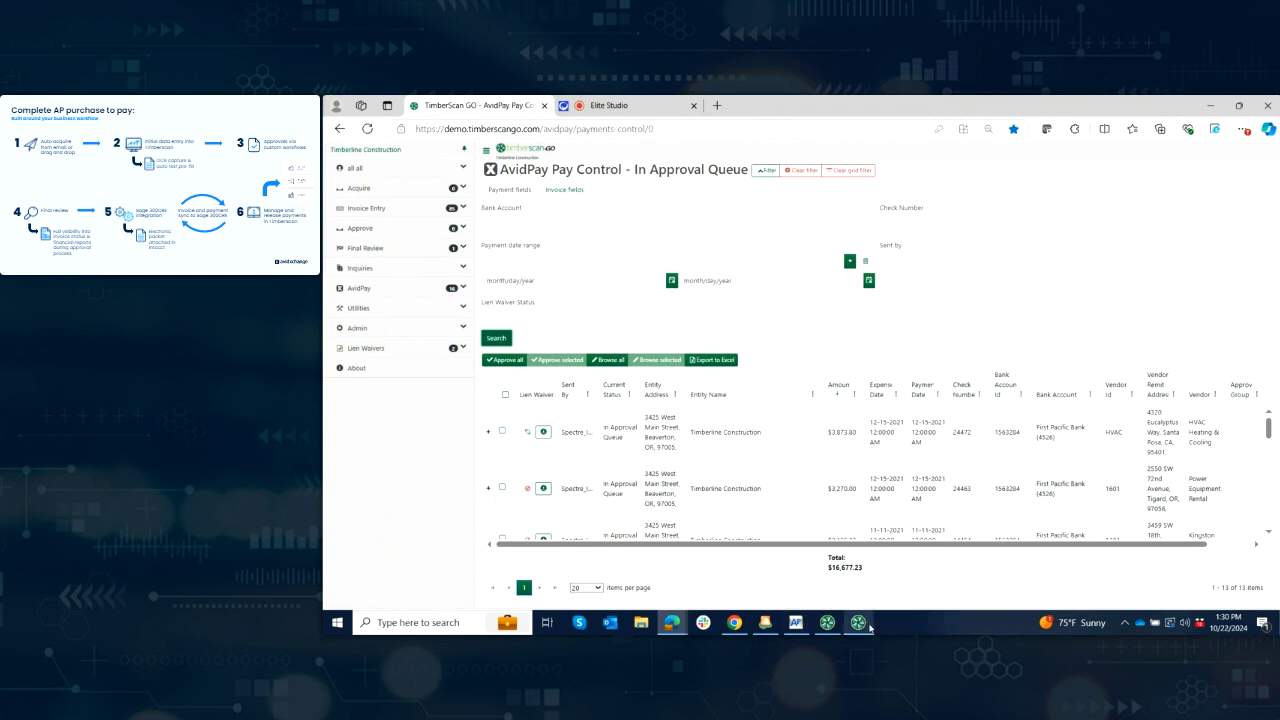
Step: Return to the TimberScan desktop application and run the Invoice Status Report (Drill Down), enlarging its preview to full screen
left_click(828, 622)
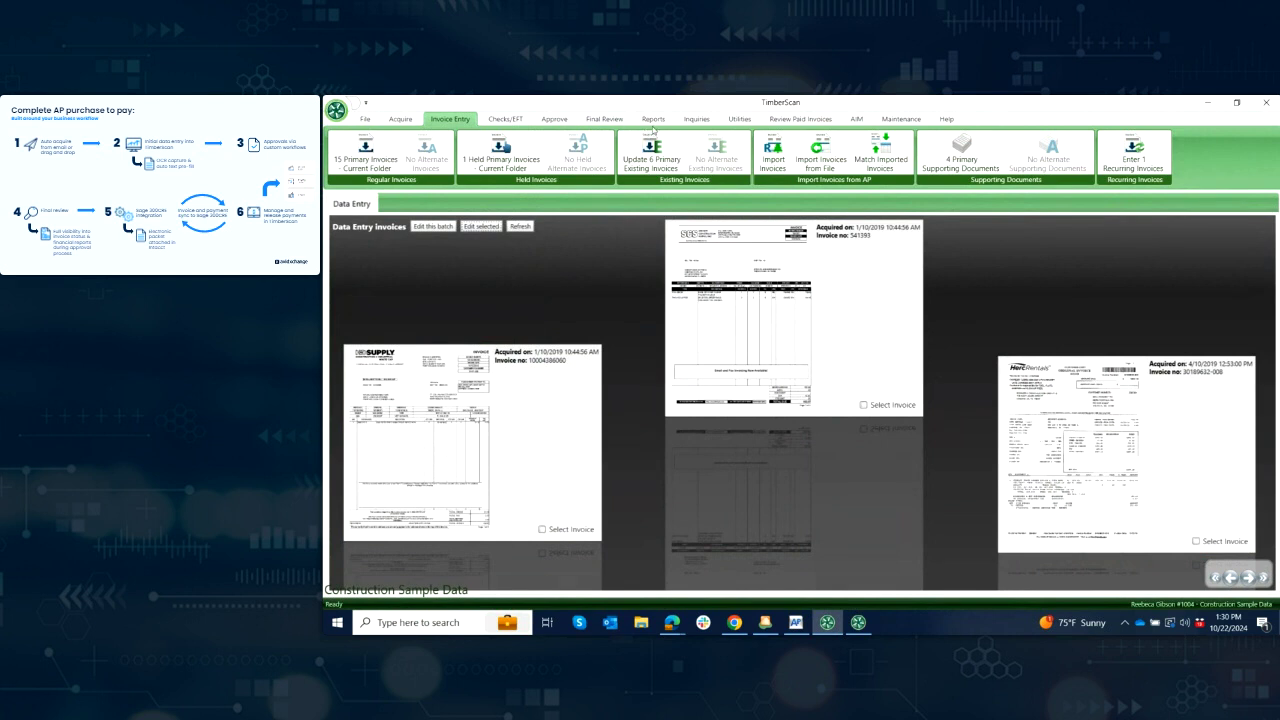
left_click(653, 119)
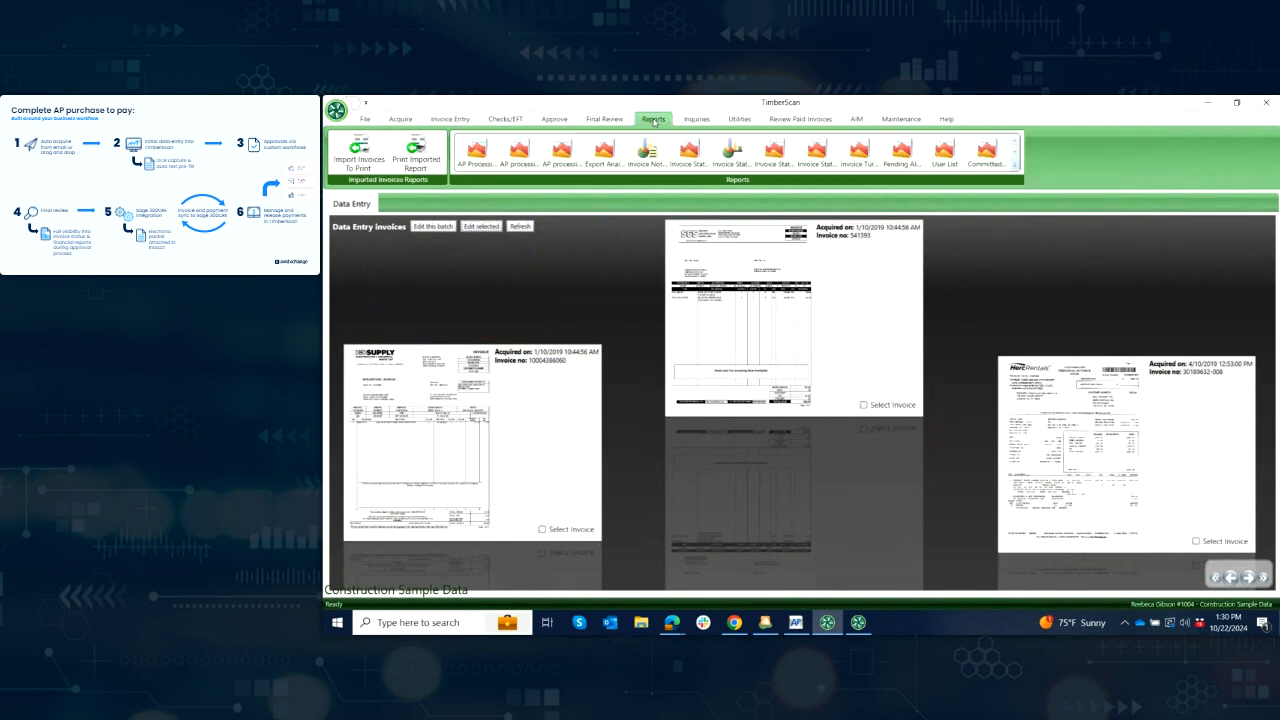
left_click(1016, 168)
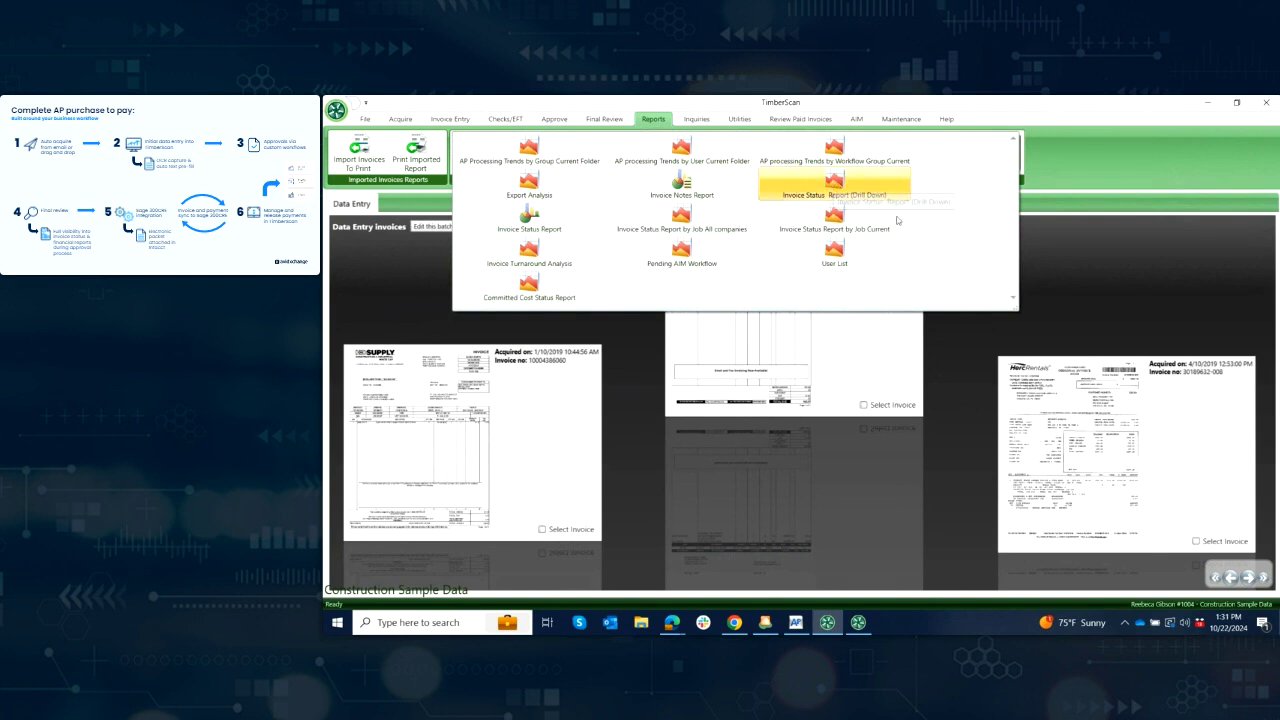
left_click(834, 183)
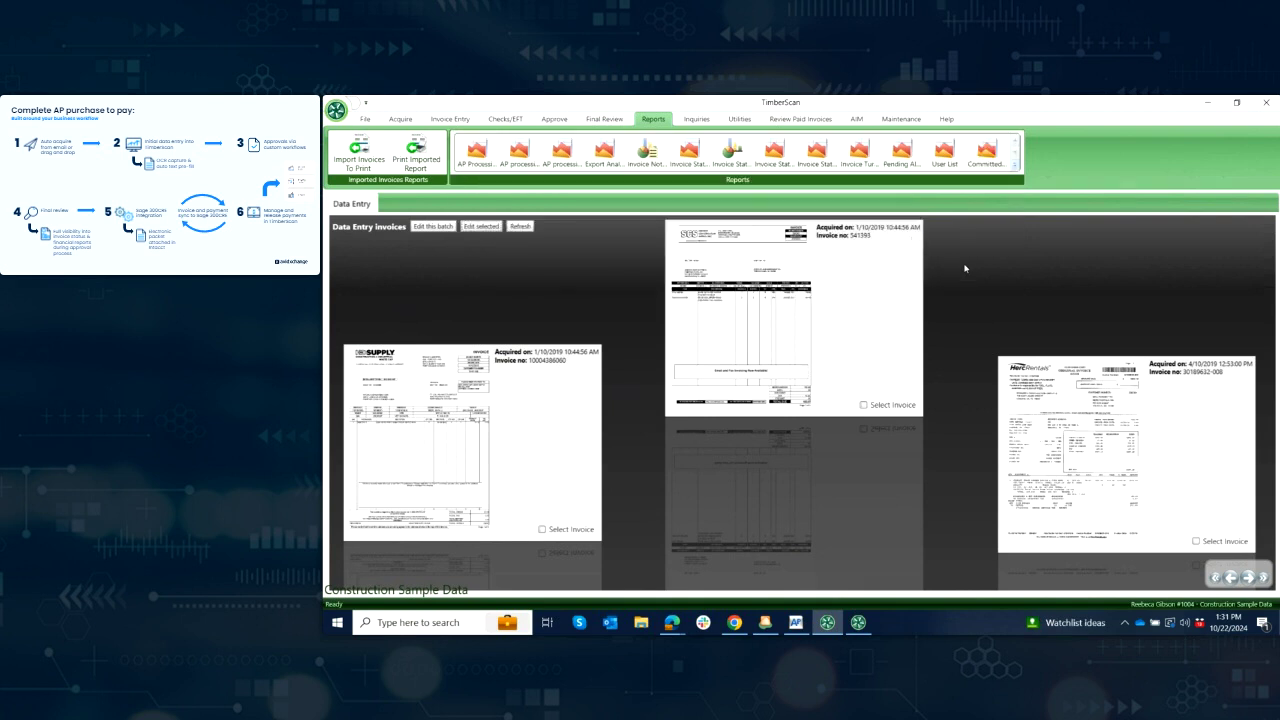
left_click(972, 212)
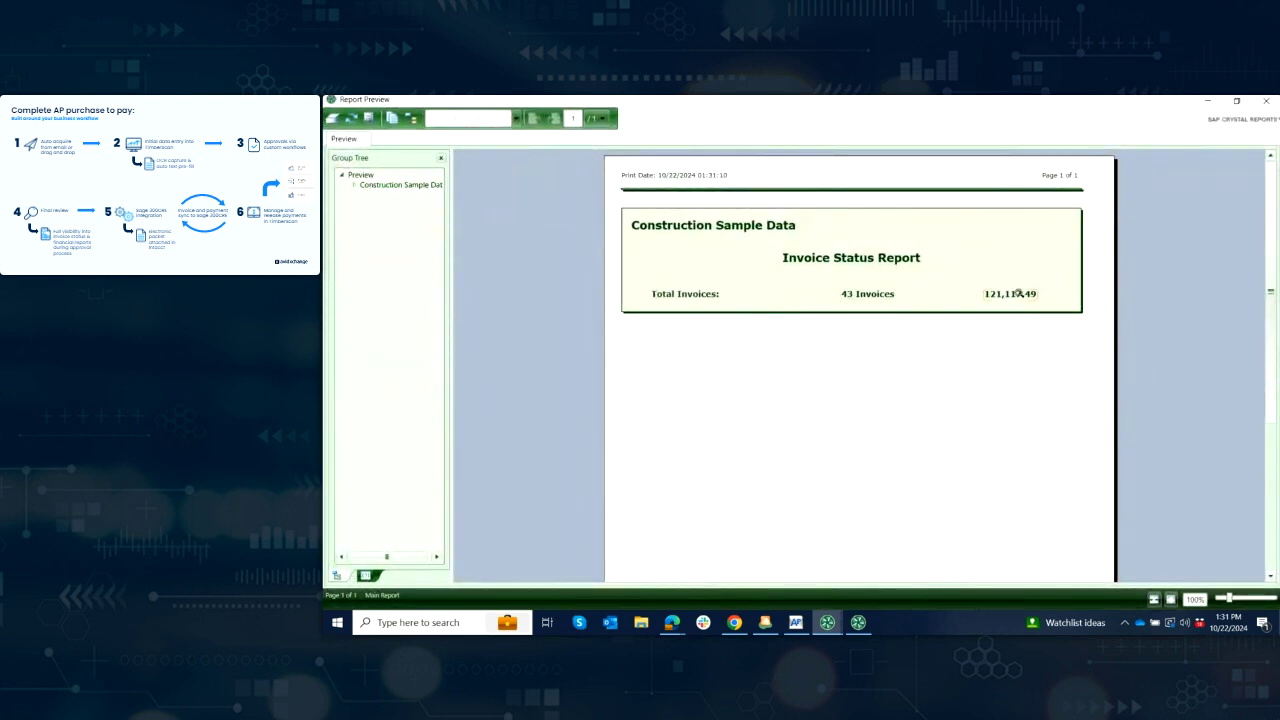
Step: Drill down from the total invoices to the last operator's list, view the Concrete Work invoice image, and close the viewer and report
left_click(865, 294)
double_click(866, 294)
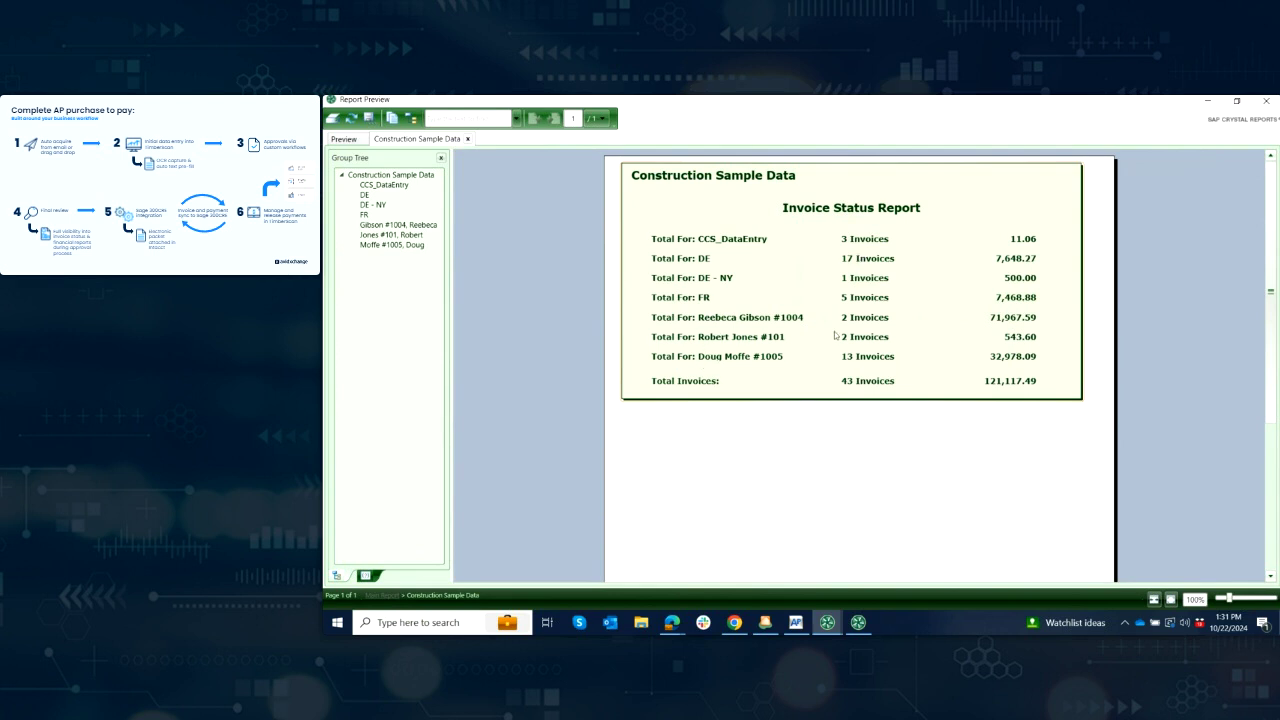
double_click(712, 358)
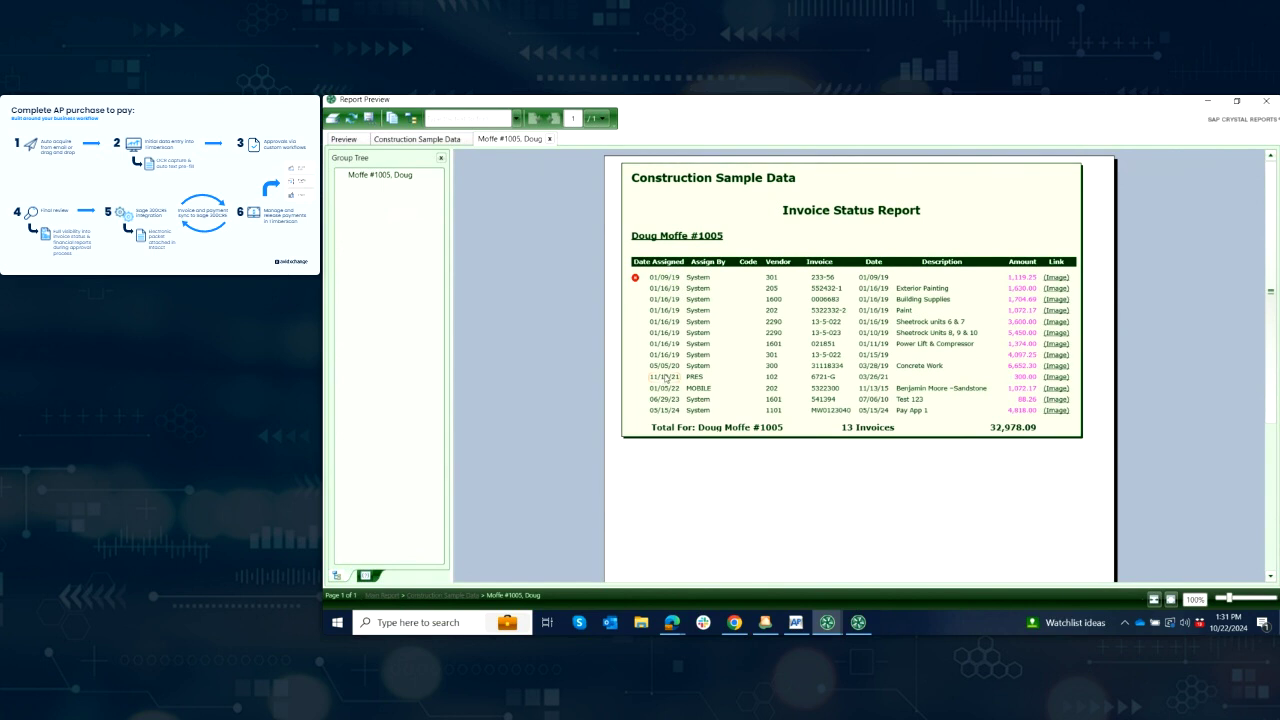
left_click(1053, 369)
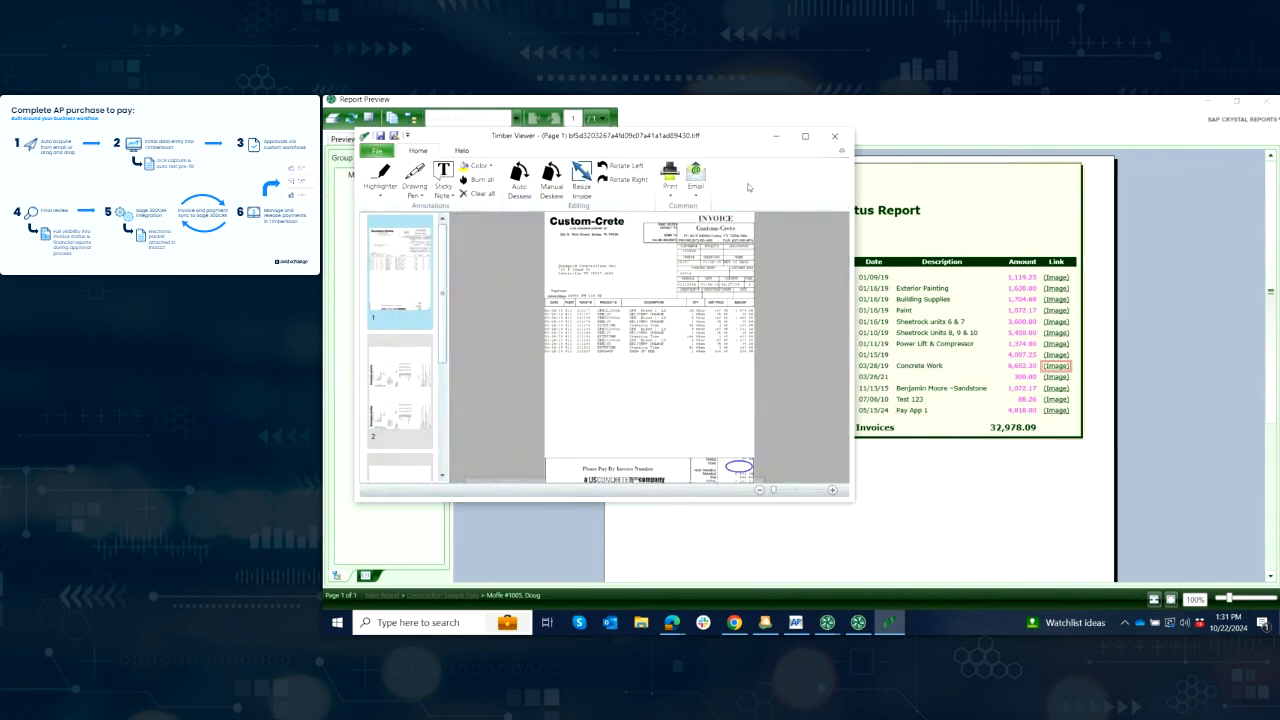
left_click(836, 139)
left_click(1265, 102)
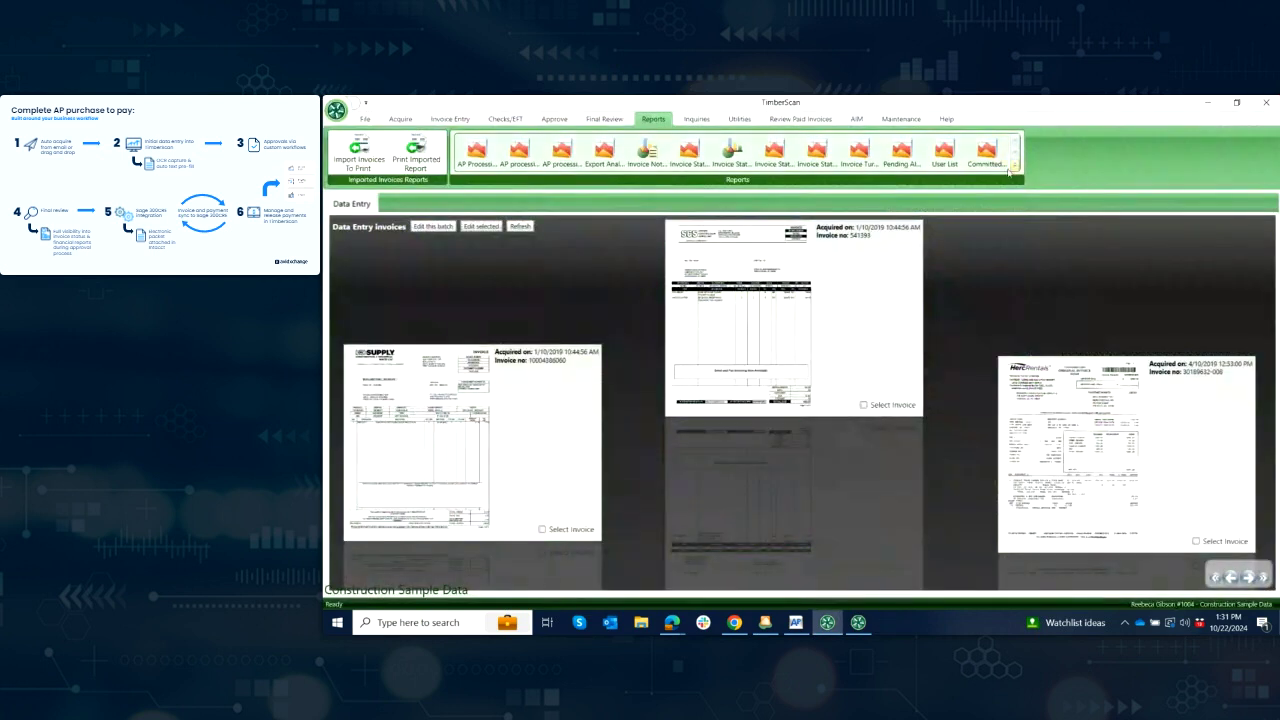
Step: Run the Invoice Status Report by Job All companies, read jobs 03-001 and 03-002 in full screen, and close the report
left_click(1015, 167)
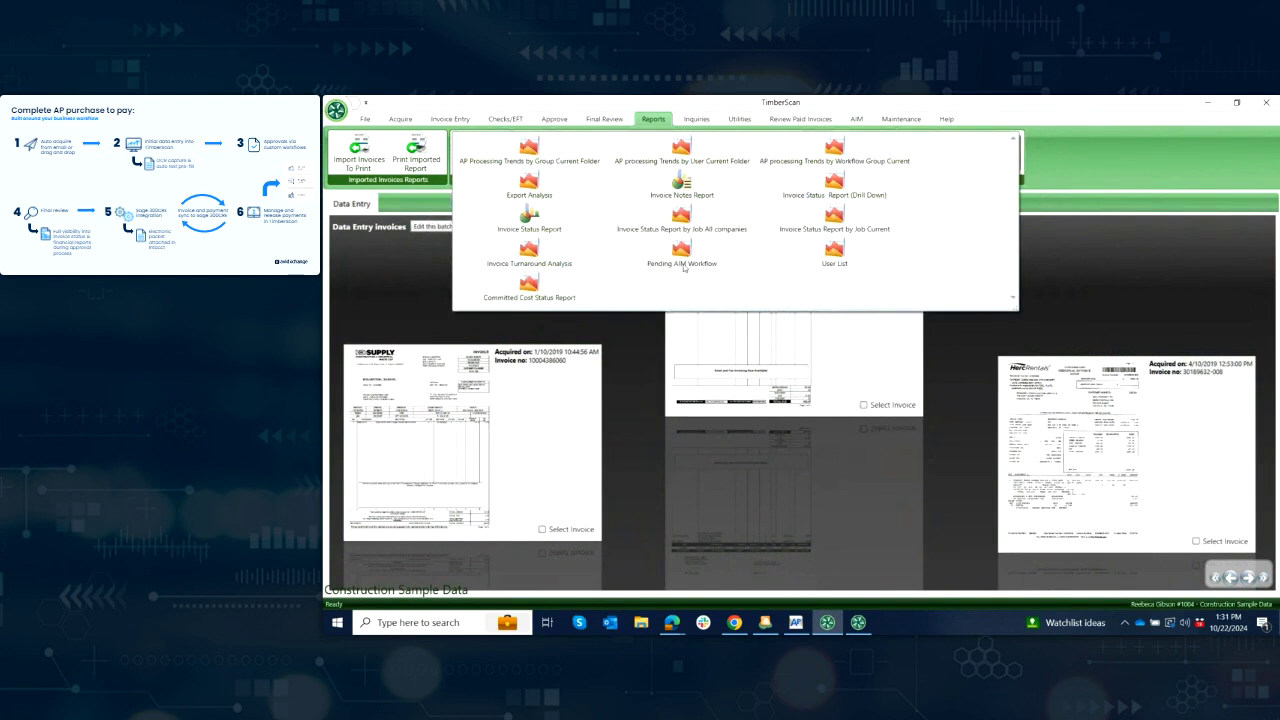
left_click(685, 218)
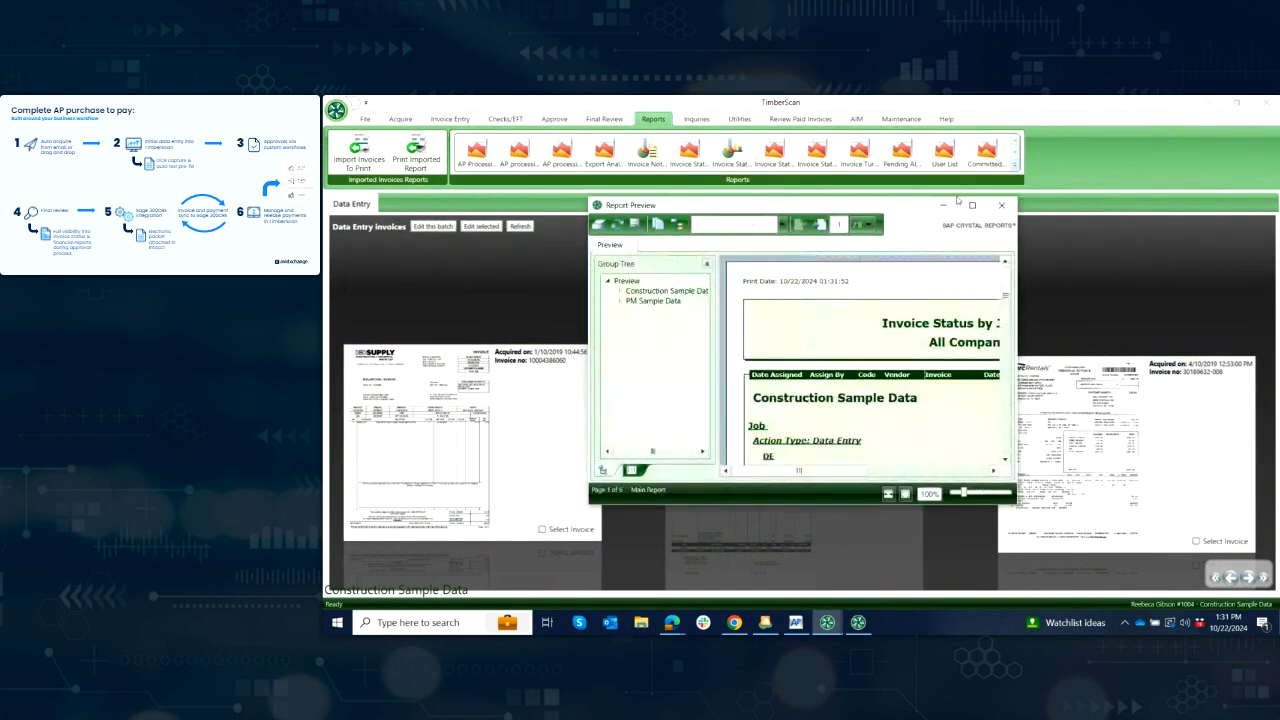
left_click(972, 210)
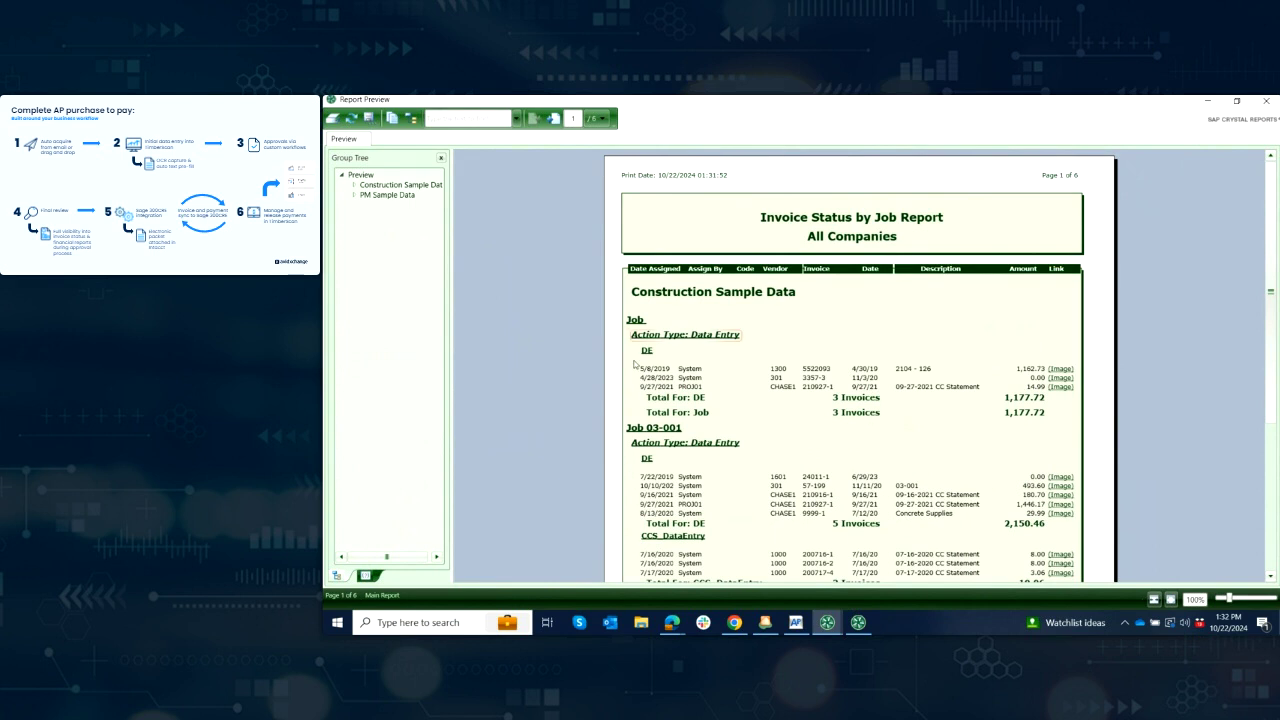
scroll(713, 418, "down", 3)
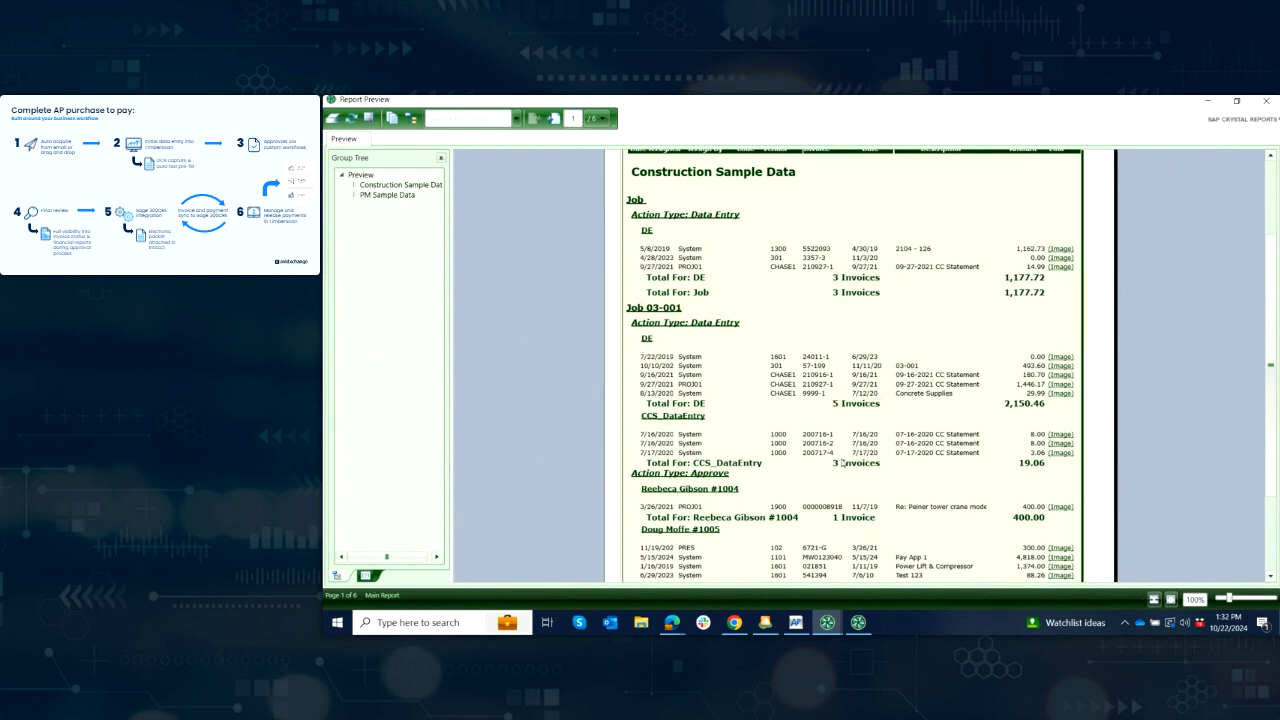
scroll(662, 414, "down", 1)
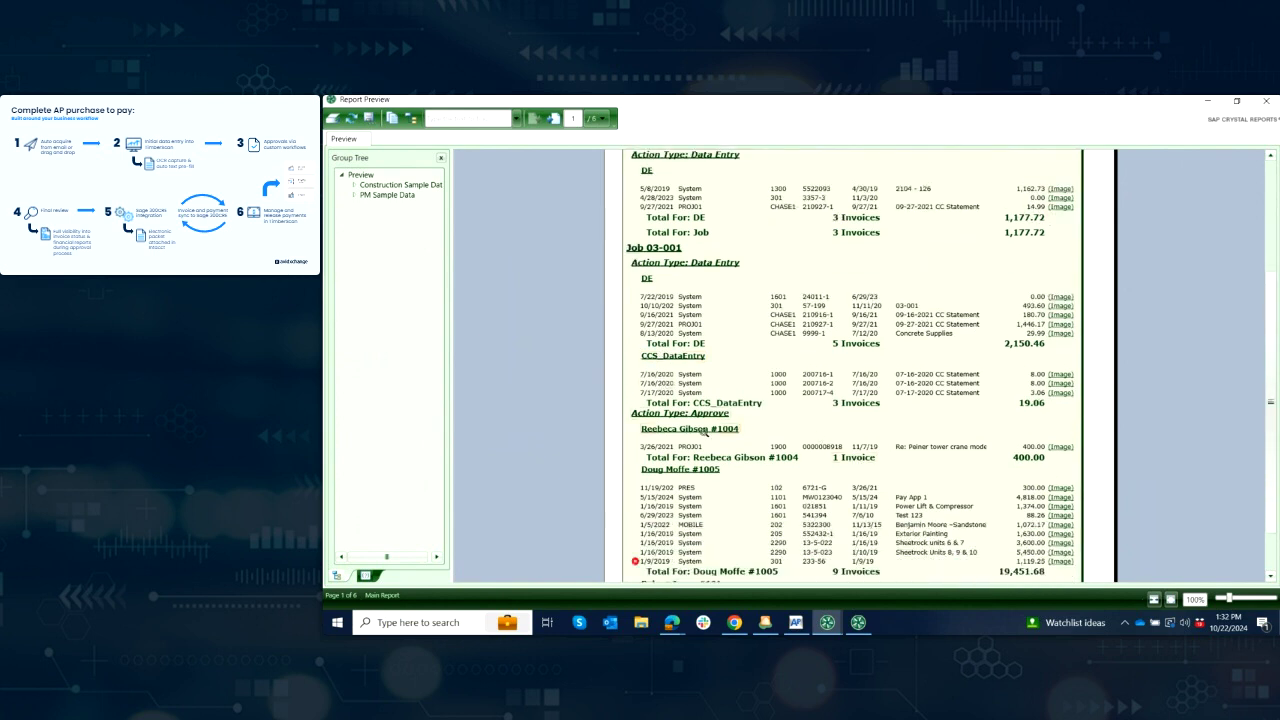
scroll(663, 370, "down", 2)
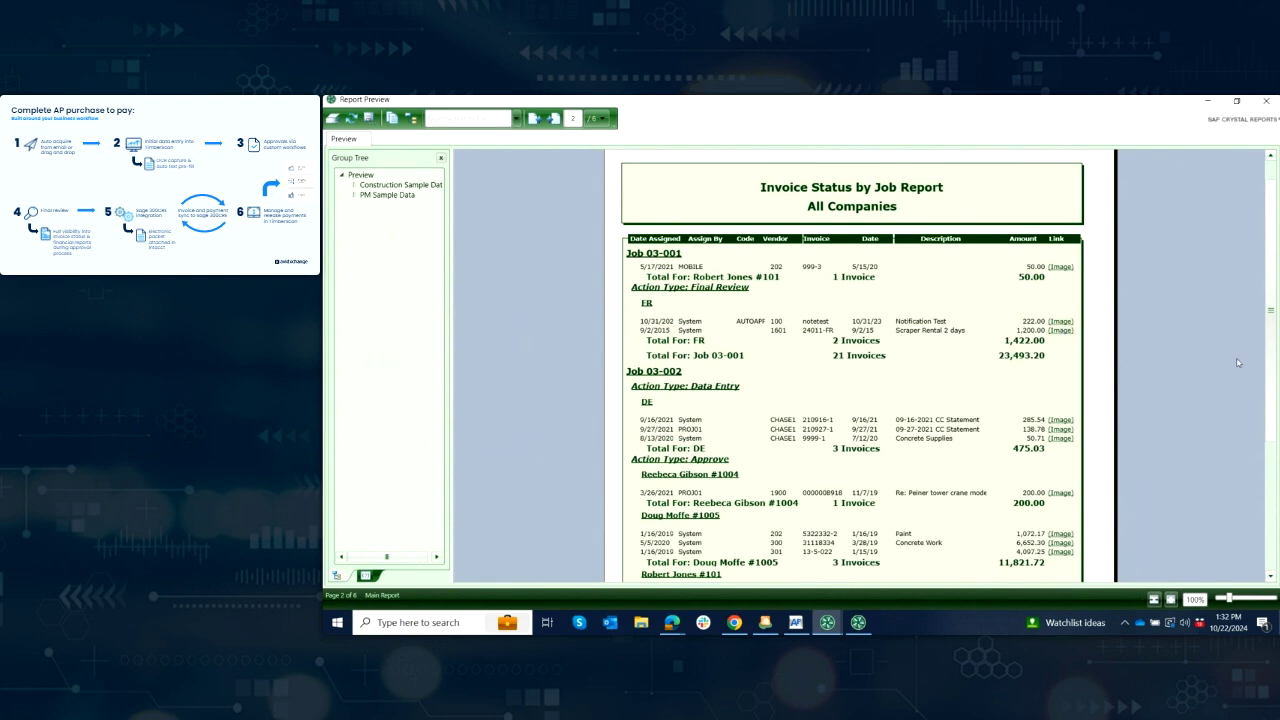
left_click(1266, 103)
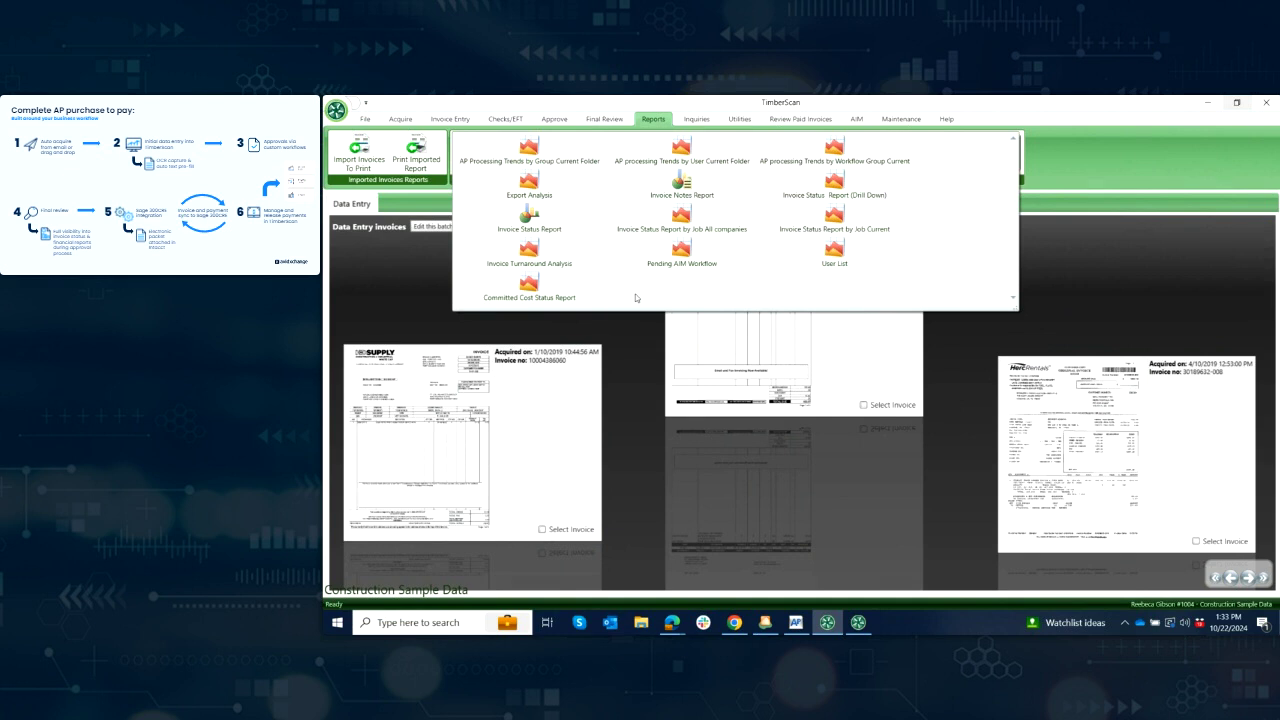
Step: Open the Job Cost Inquiry and include TimberScan and Current invoices for all dates
left_click(697, 120)
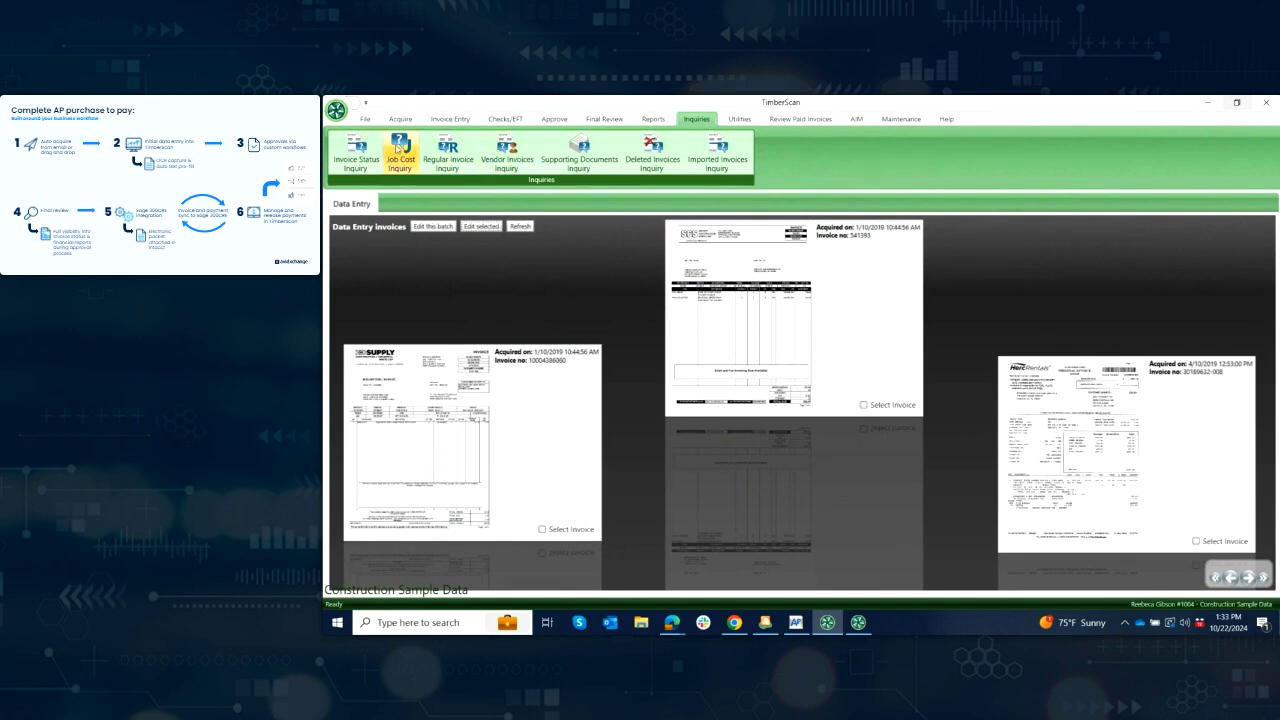
left_click(399, 152)
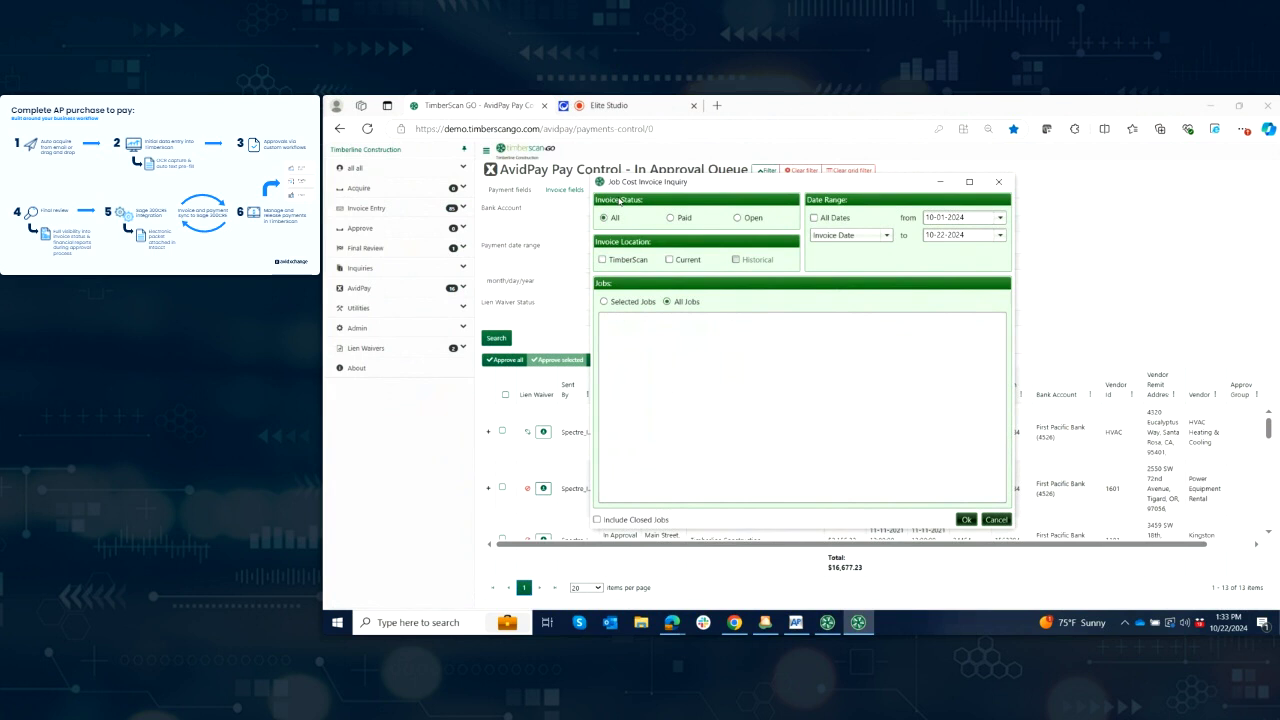
left_click(602, 260)
left_click(670, 260)
left_click(815, 218)
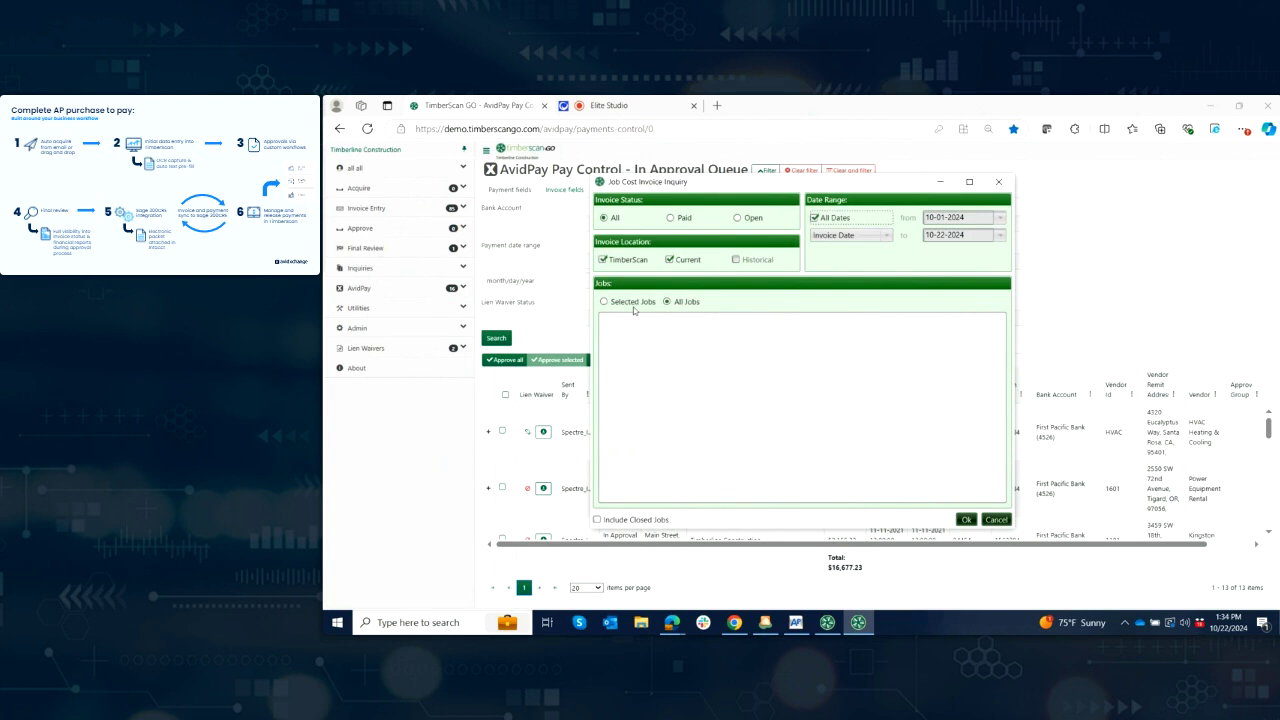
Step: Run the inquiry for selected job 03-001 only, minimize the Edge window behind it, and enlarge the results to full screen
left_click(604, 302)
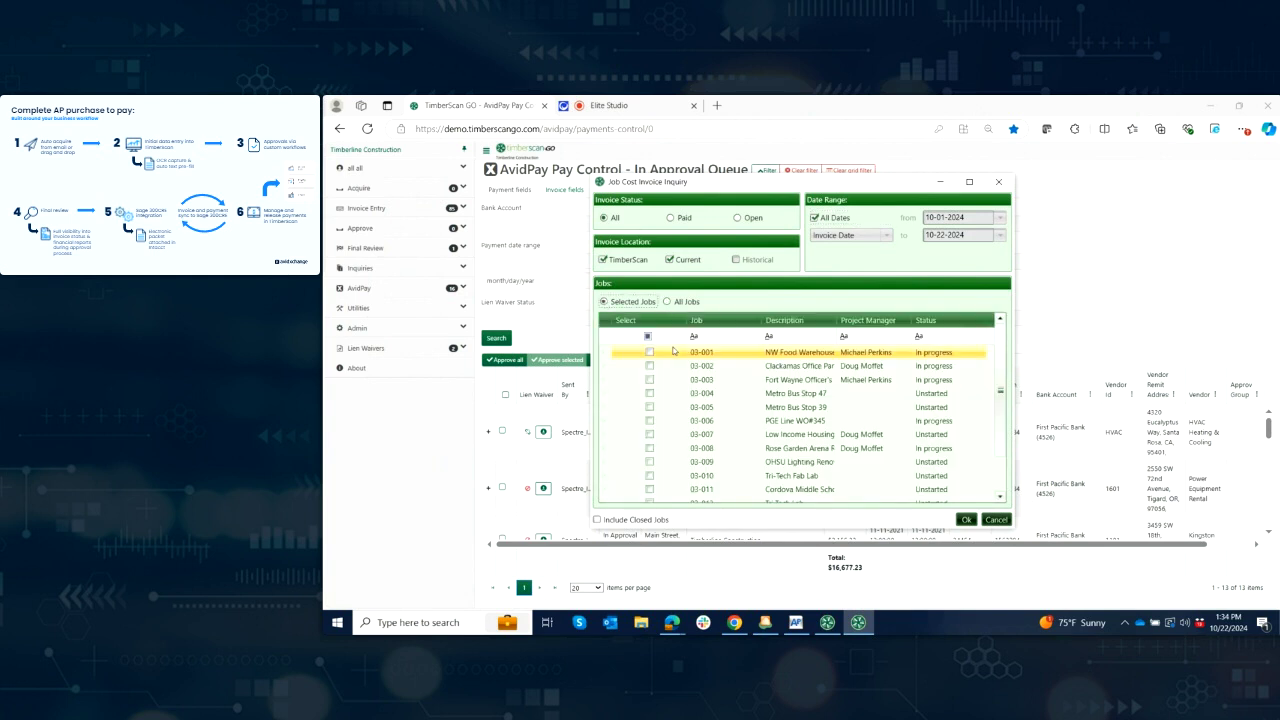
left_click(650, 353)
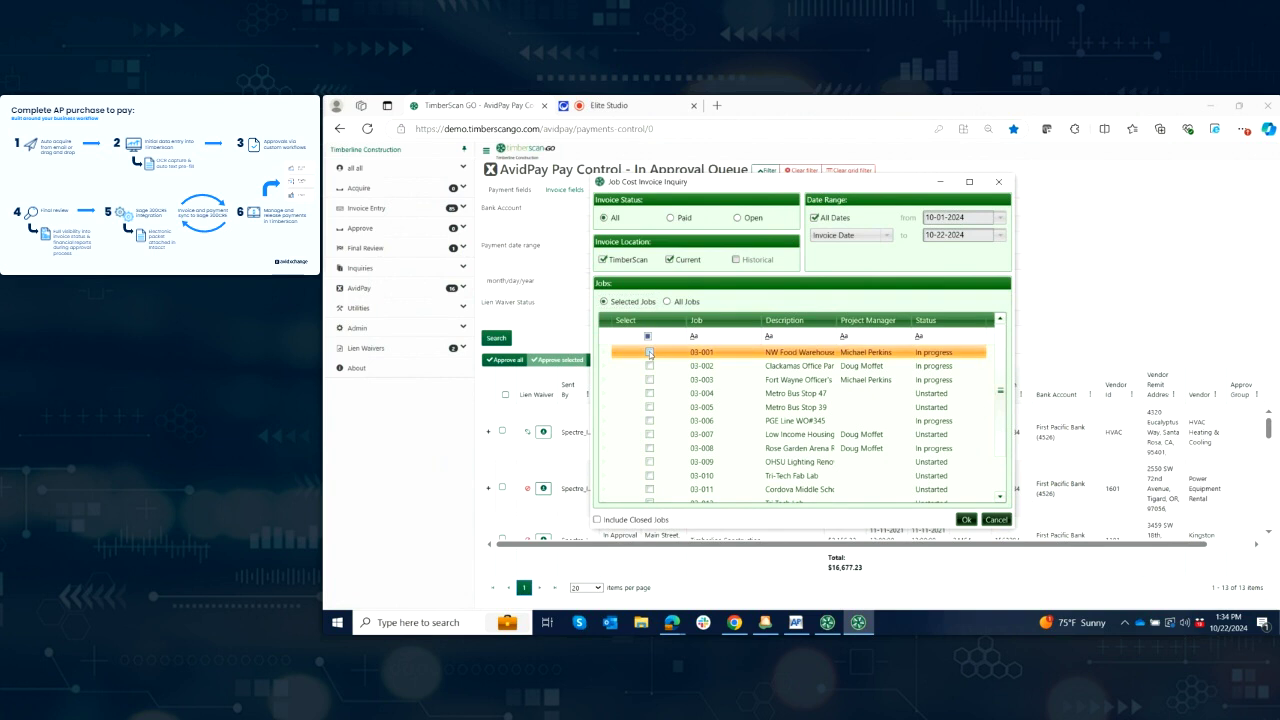
left_click(963, 519)
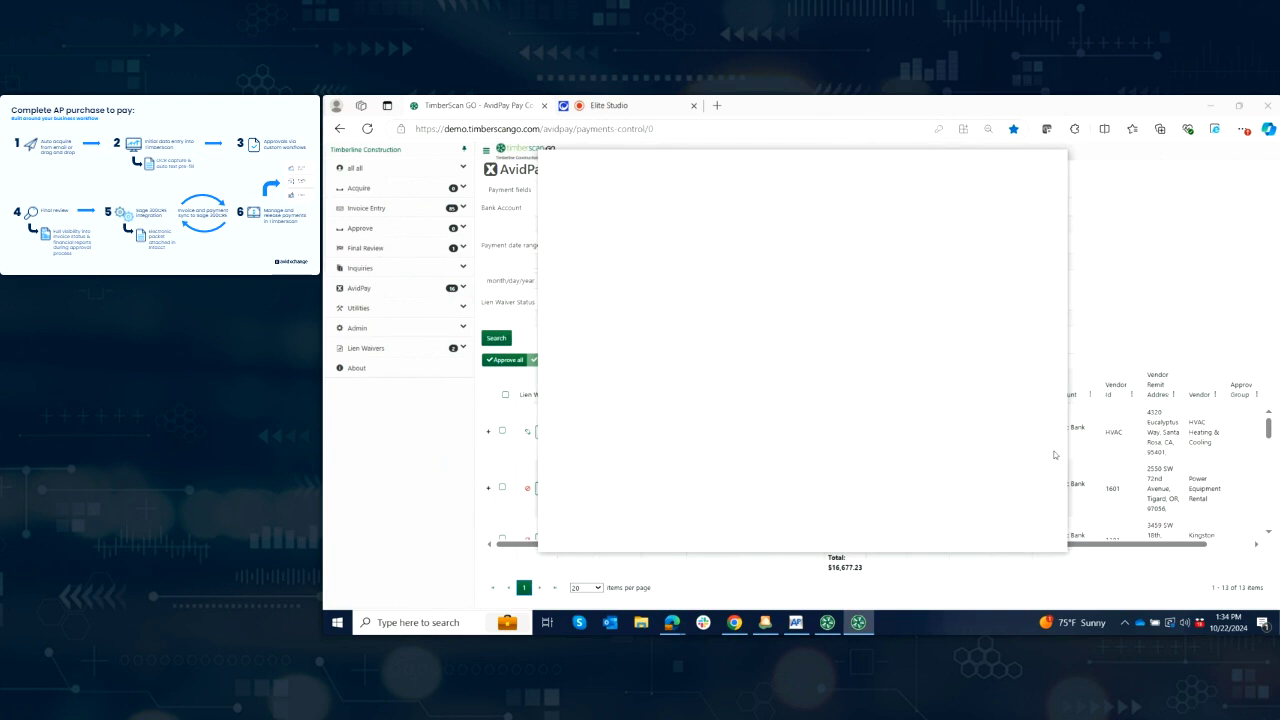
left_click(1212, 106)
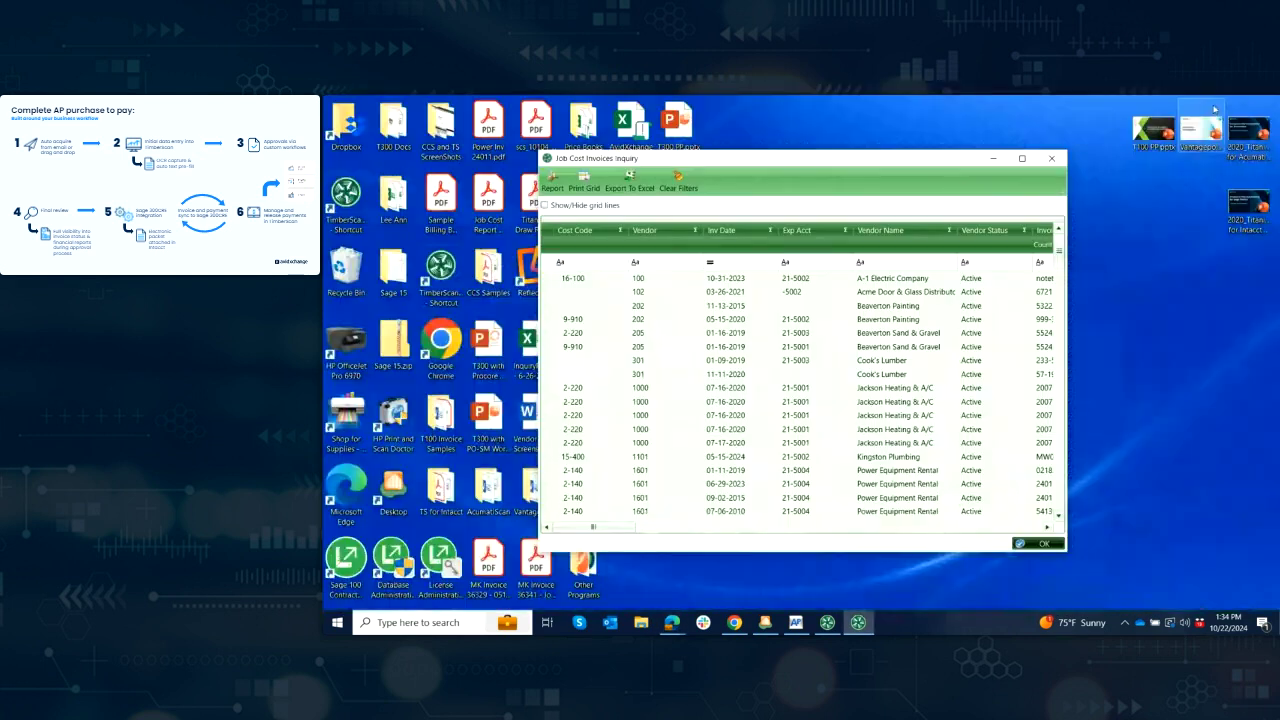
left_click(1022, 158)
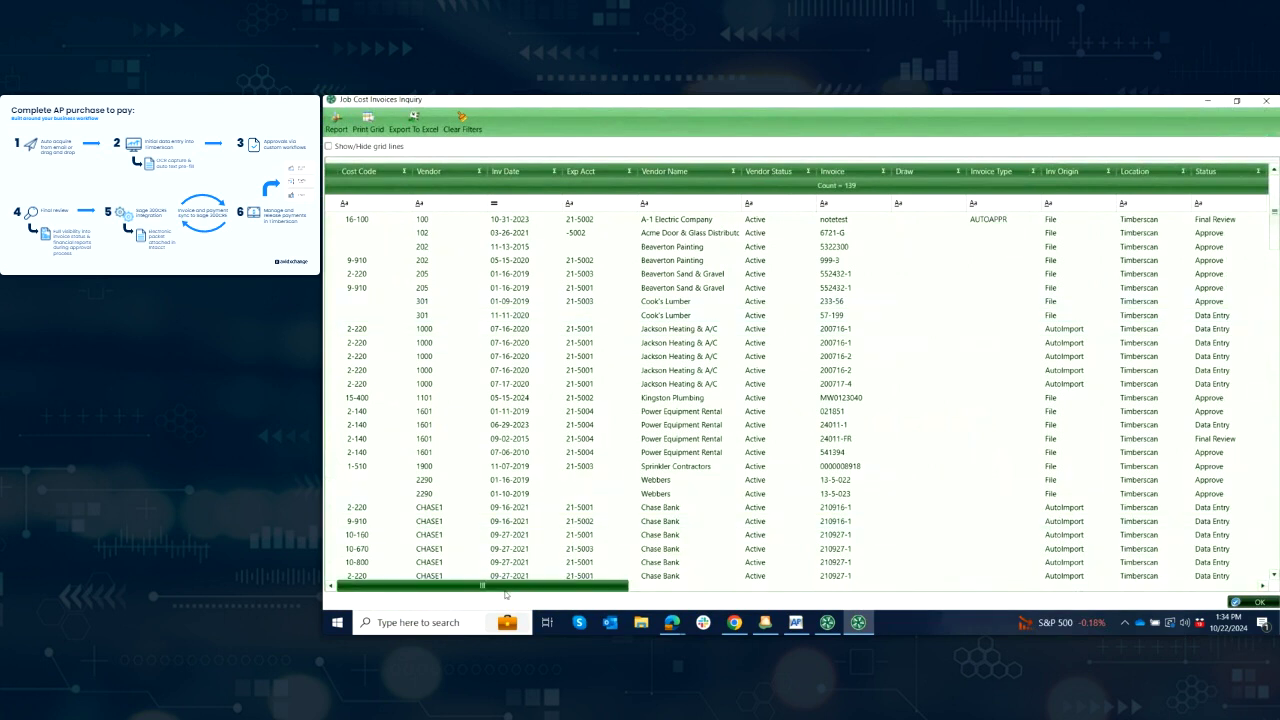
Step: Examine the result columns across the grid, view the A-1 Electric Company invoice's image and log, and close the log
left_click_drag(513, 590, 569, 591)
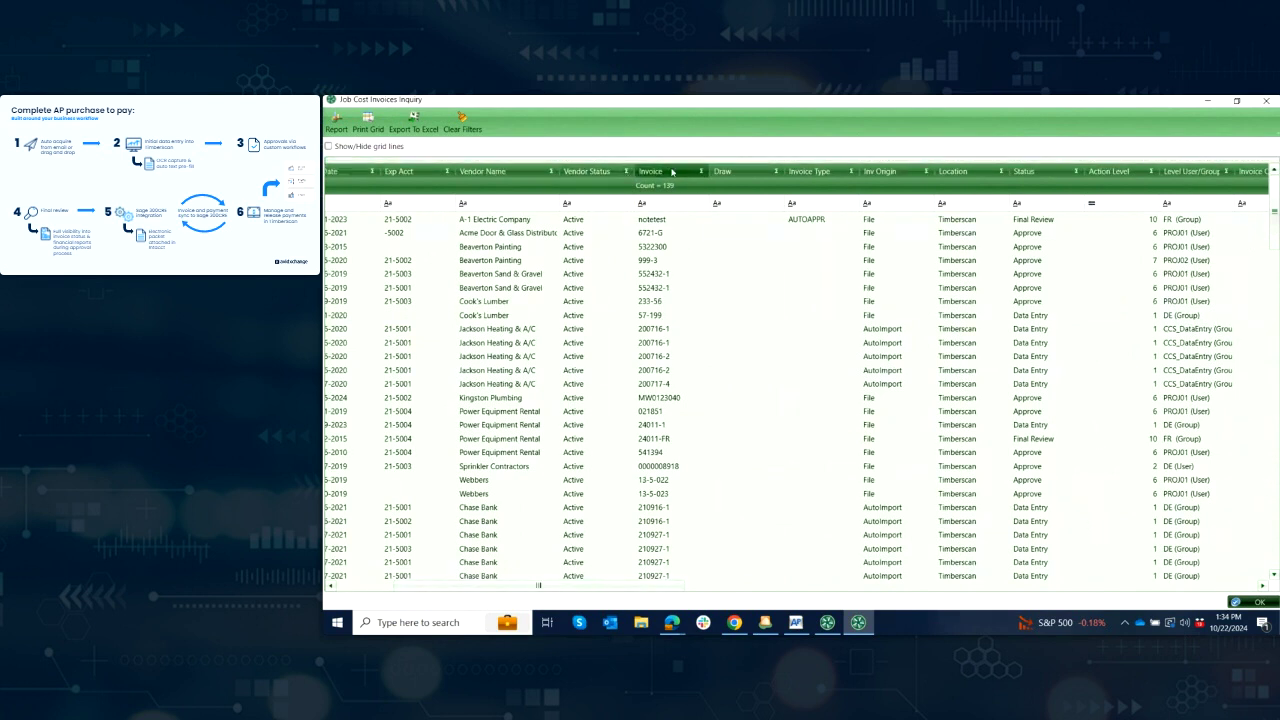
left_click_drag(597, 591, 804, 589)
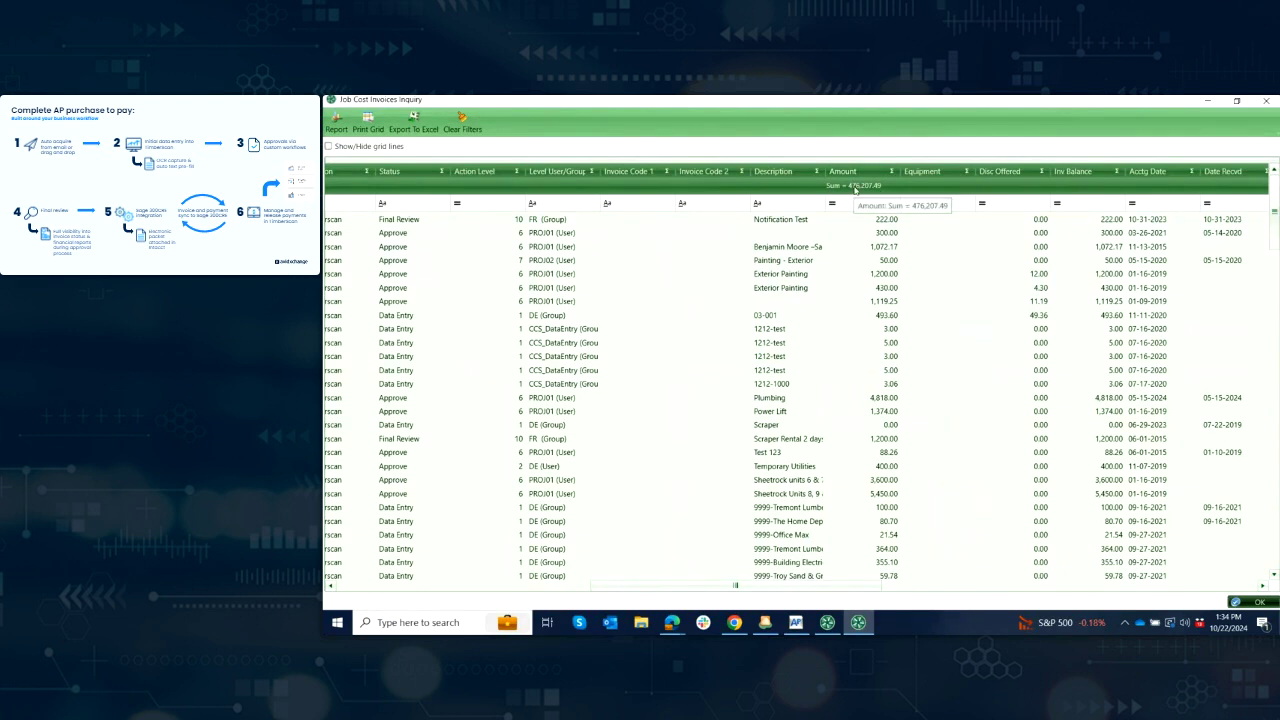
left_click_drag(762, 588, 1204, 605)
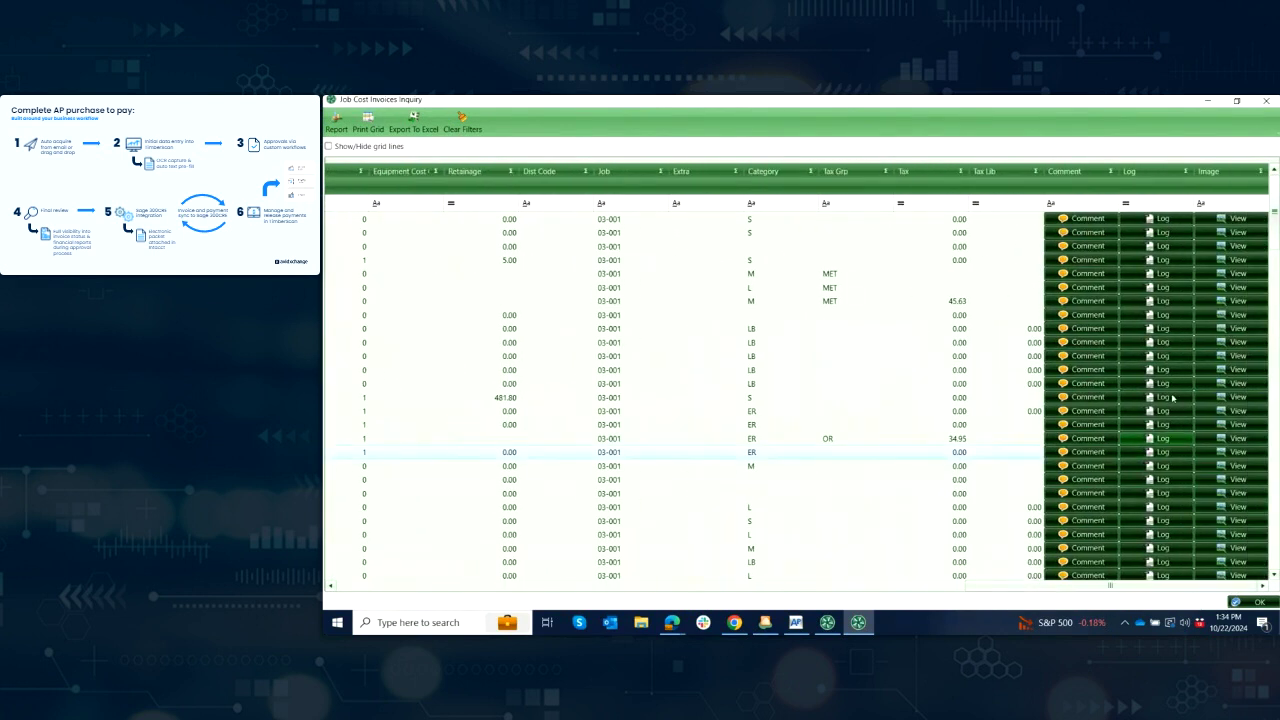
left_click(1247, 219)
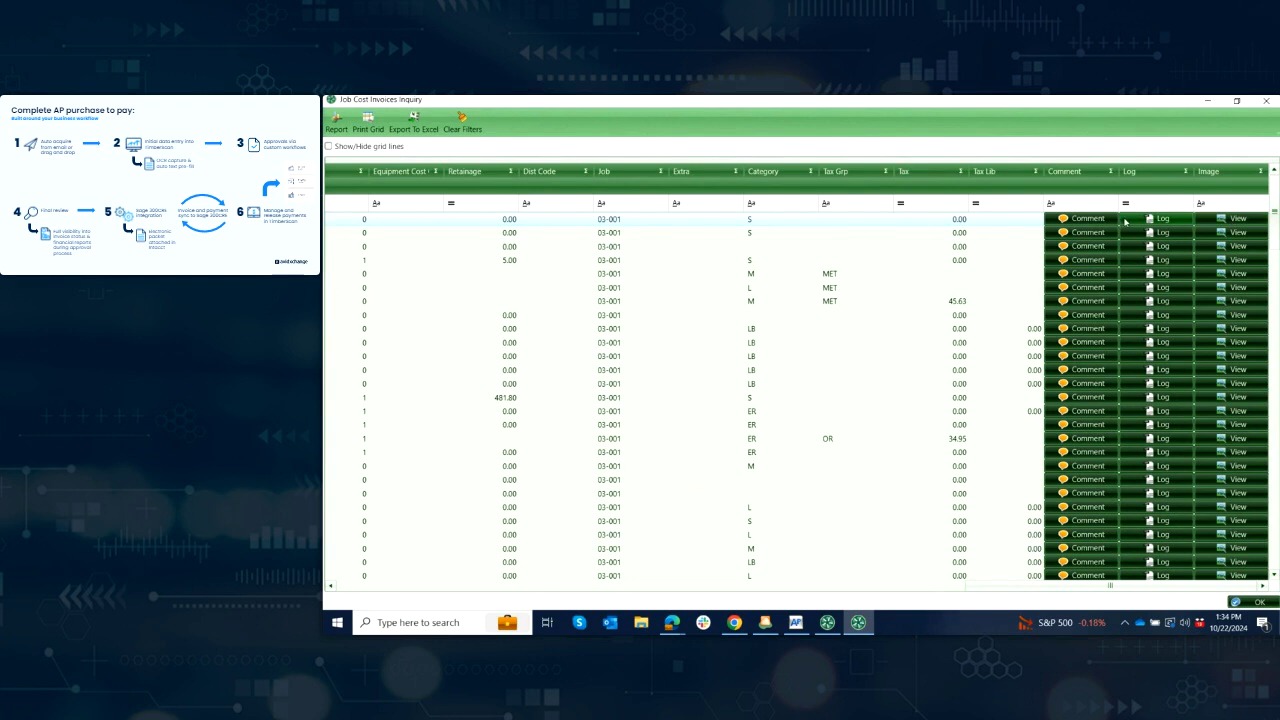
left_click(1158, 218)
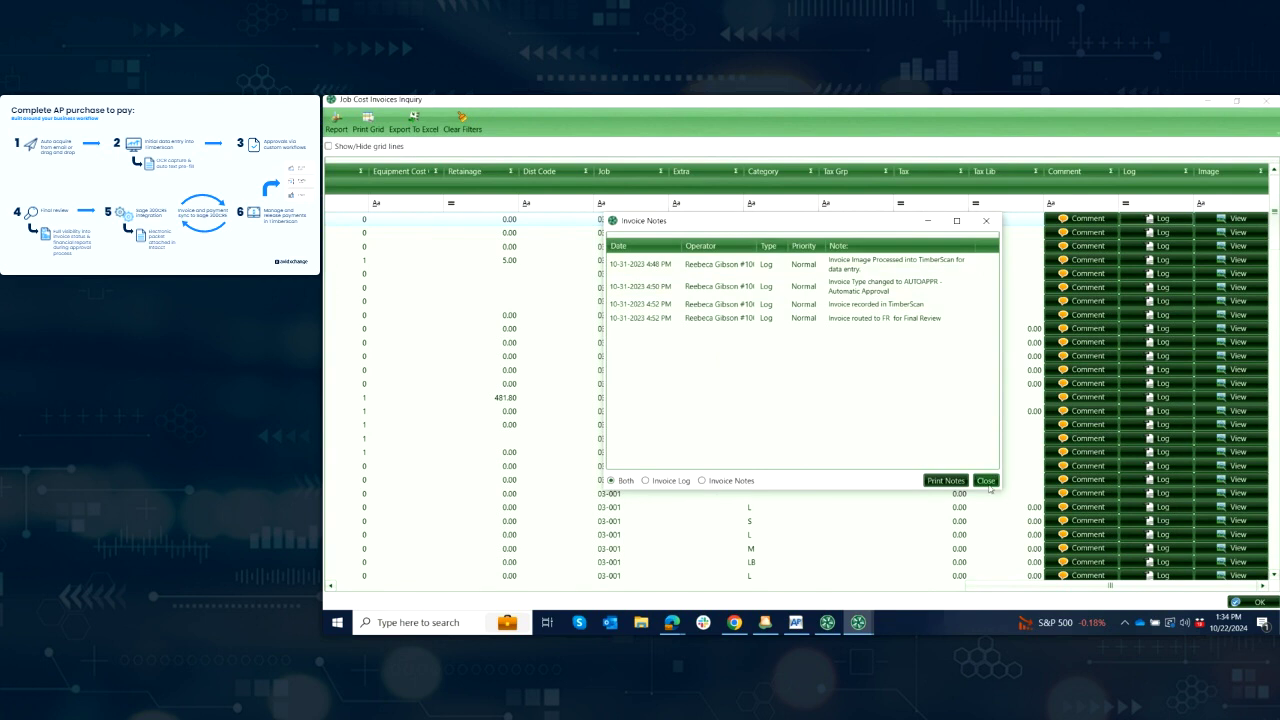
left_click(986, 481)
Step: View the Range filter's vendor list from the Kingston Plumbing row and cancel it without choosing vendors
left_click_drag(1039, 590, 381, 586)
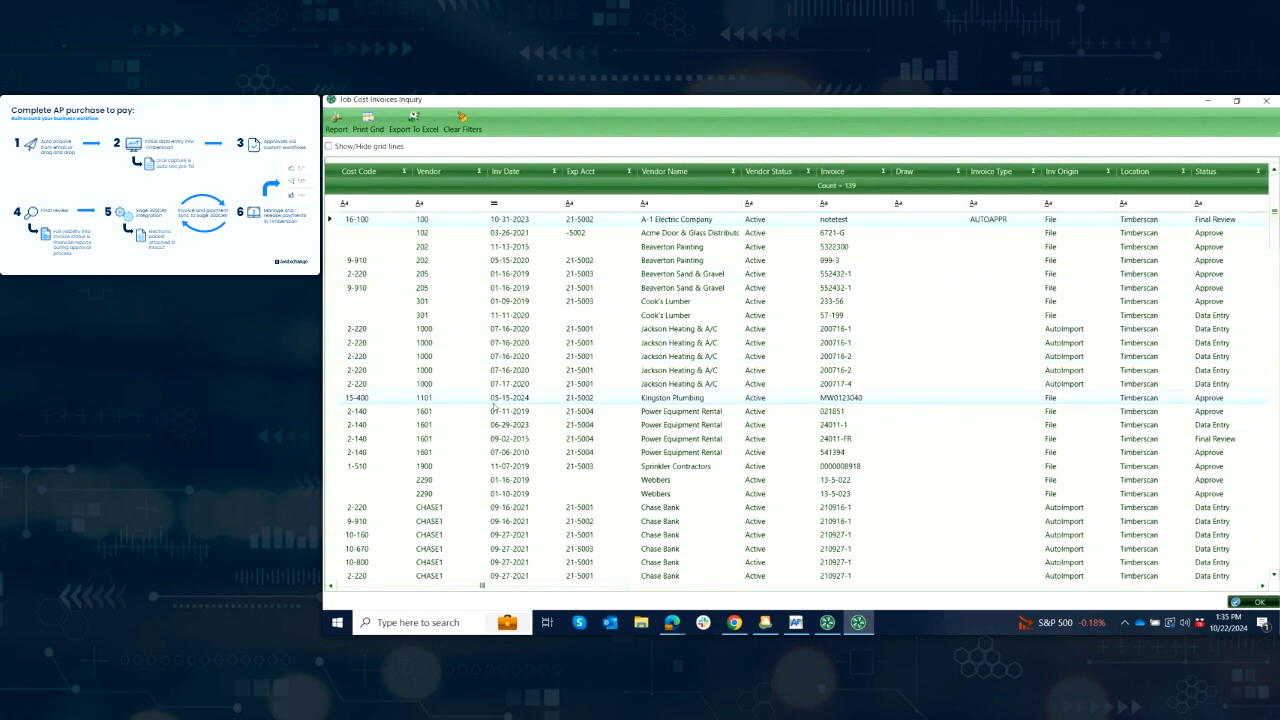
right_click(388, 402)
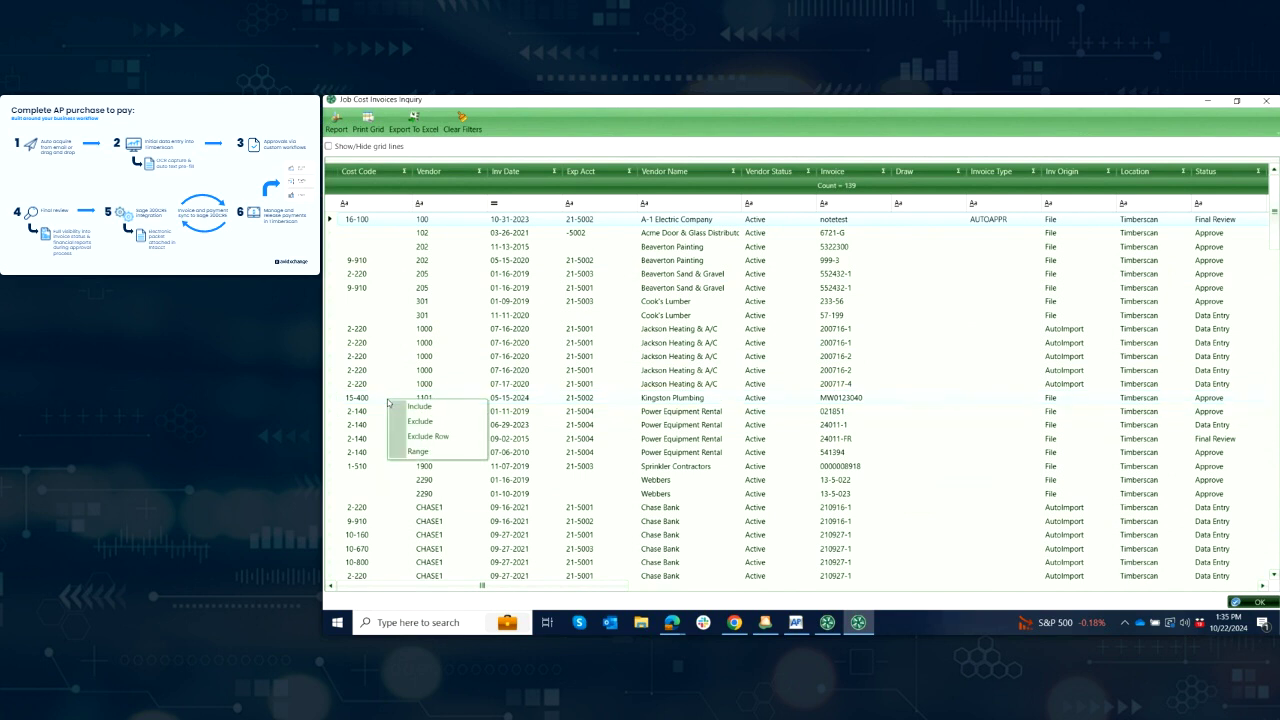
left_click(416, 452)
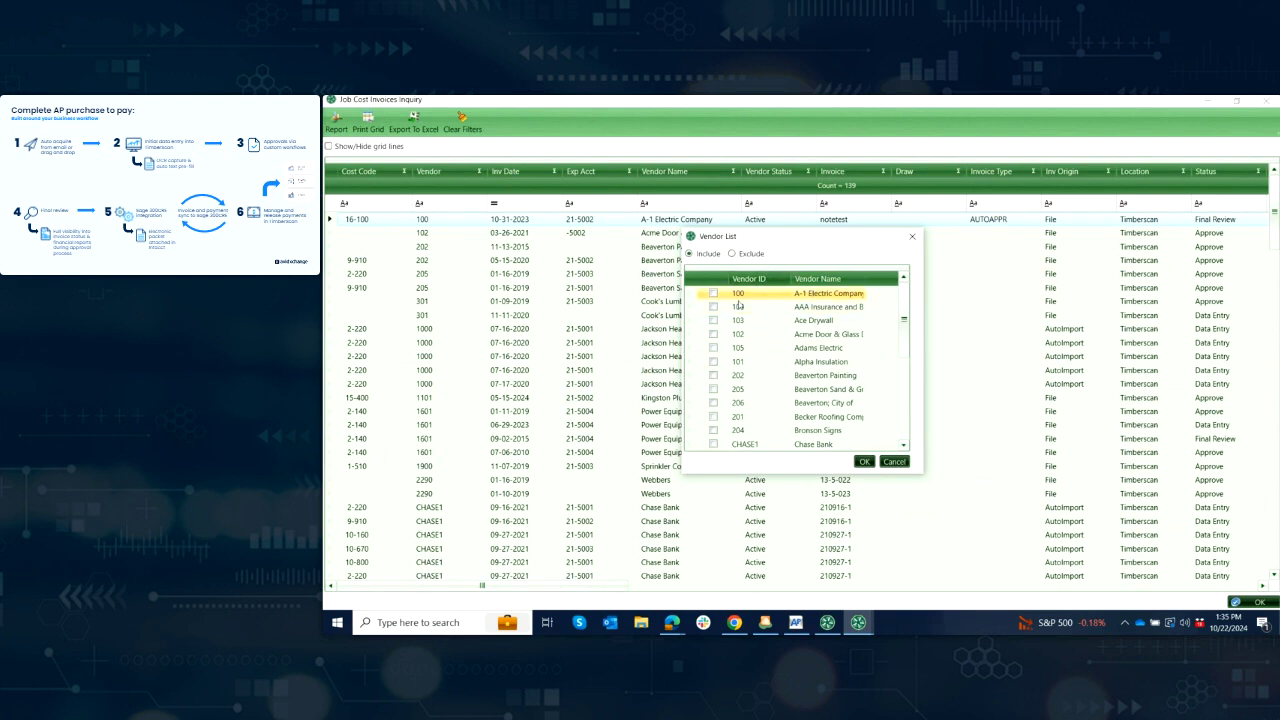
left_click(894, 462)
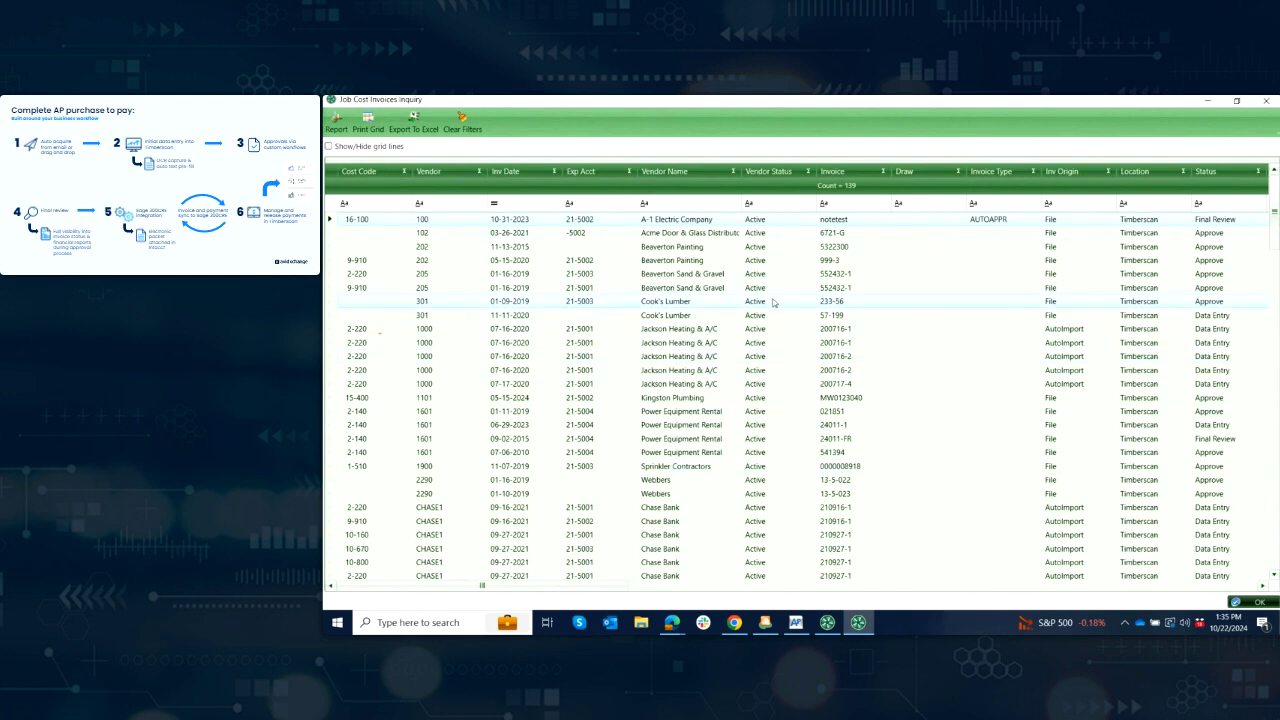
Step: Open the inquiry's Report Options, look through the Group Report By choices, and cancel the report
left_click(337, 121)
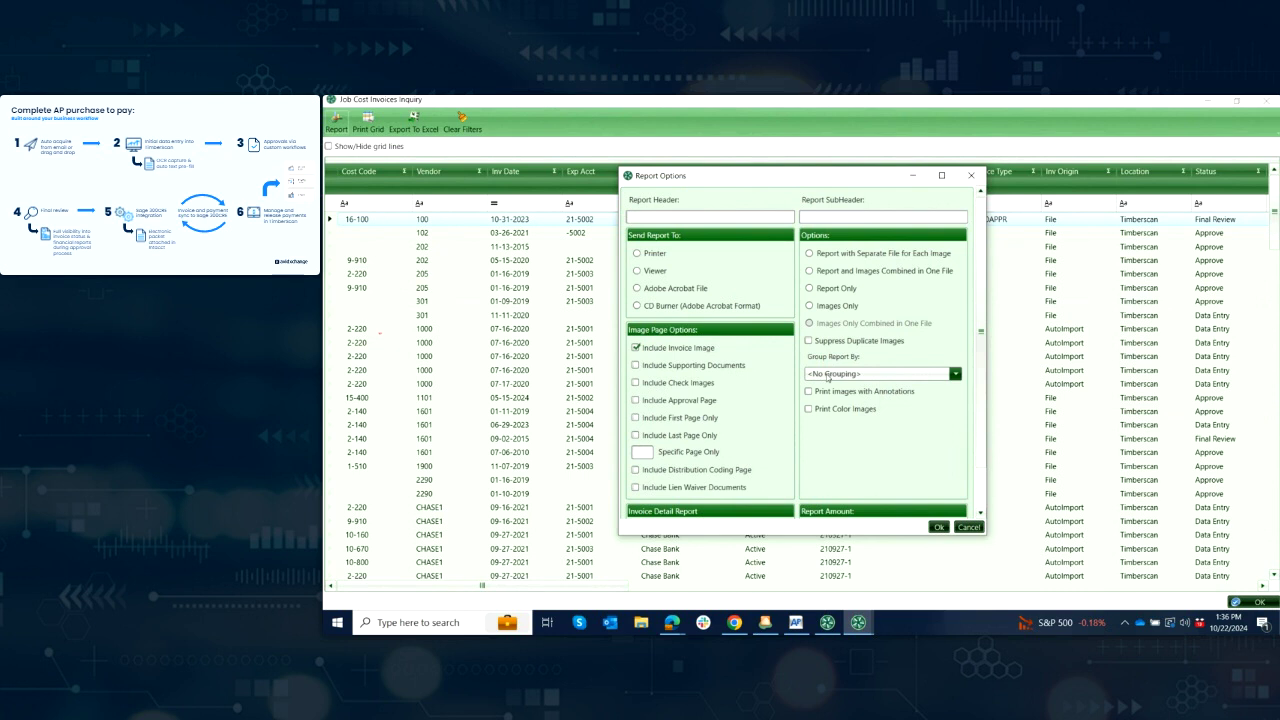
left_click(955, 374)
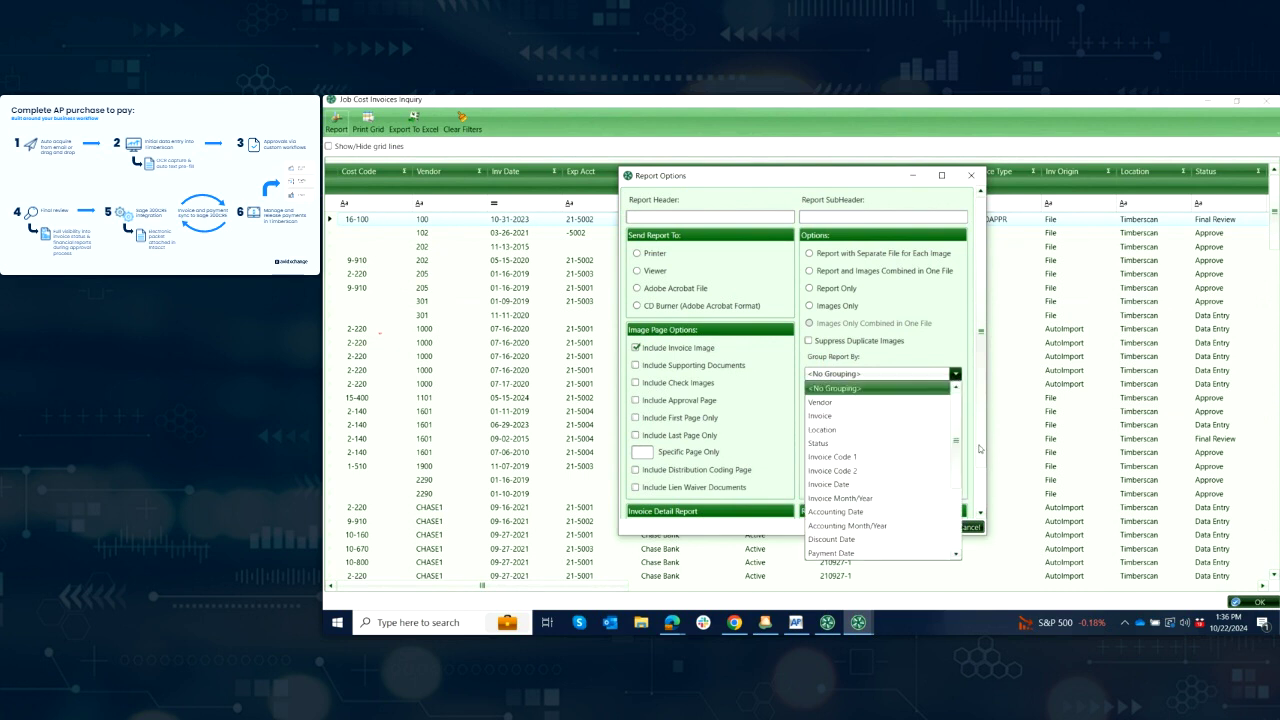
left_click_drag(958, 418, 954, 491)
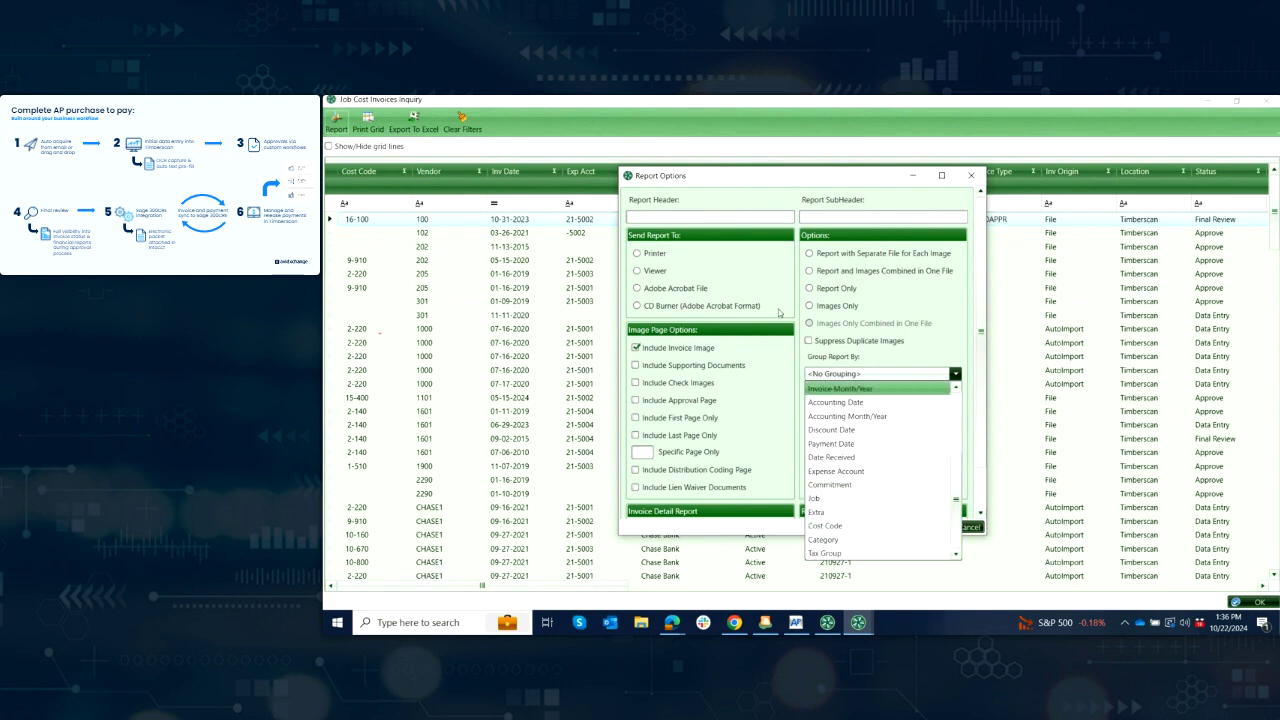
left_click(973, 530)
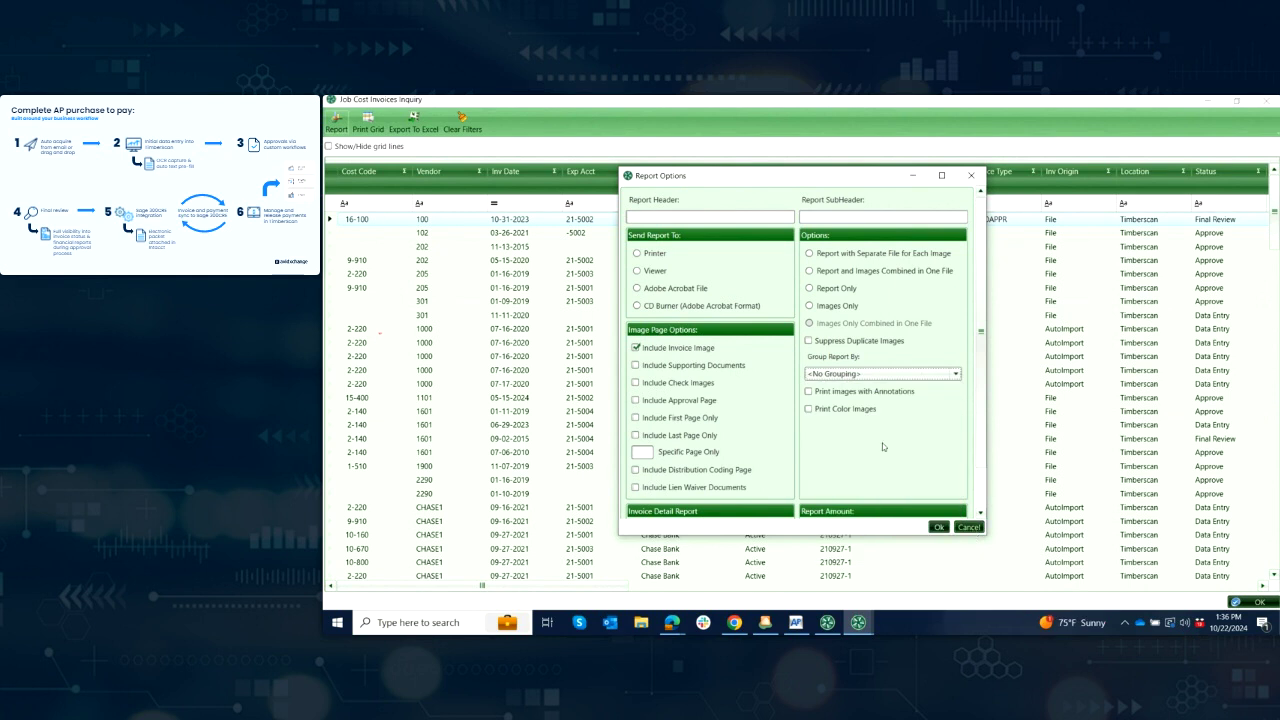
left_click(968, 527)
Step: Minimize the inquiry, open the sample billing backup PDF from the desktop at full screen, and decline restoring closed PDFs
left_click(1207, 101)
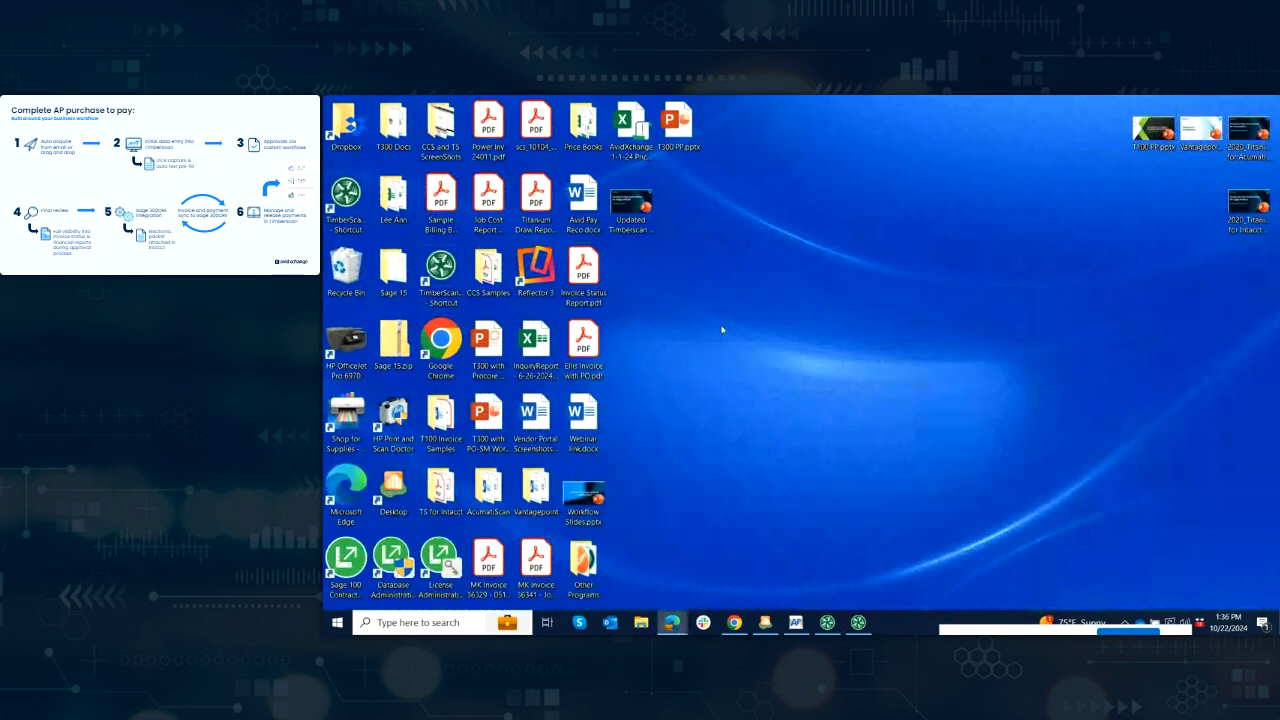
double_click(443, 199)
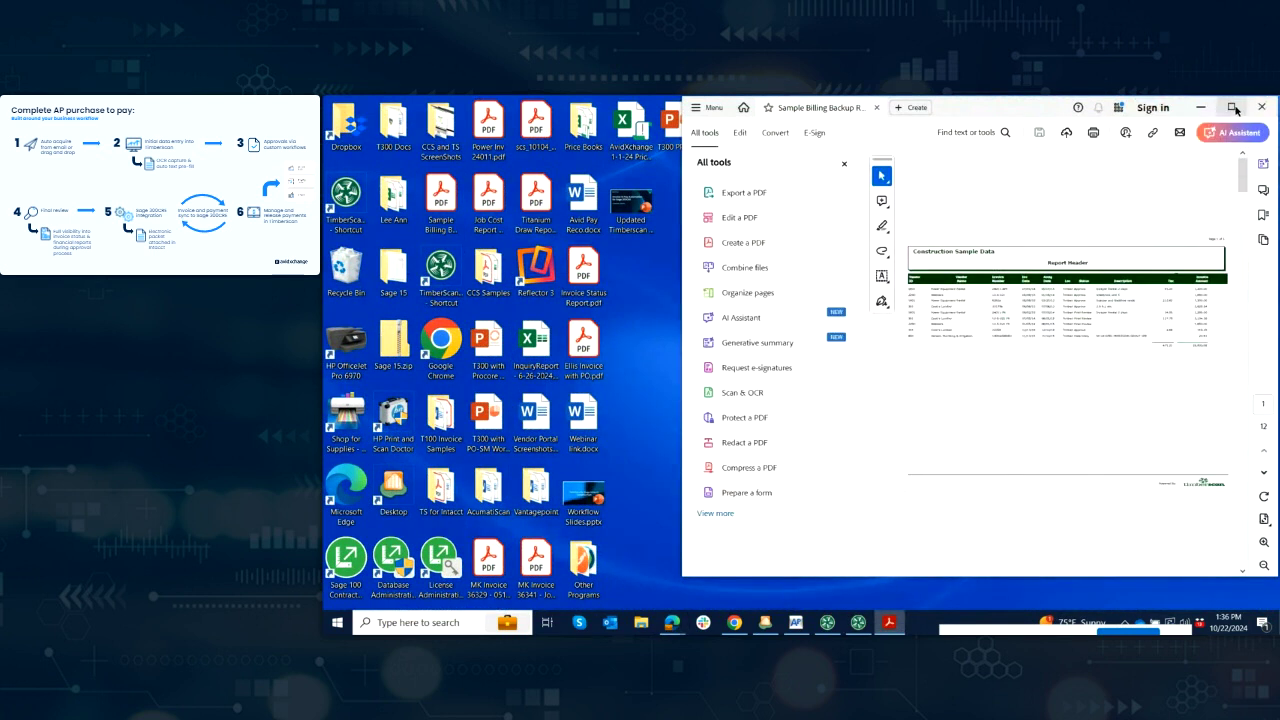
left_click(1232, 107)
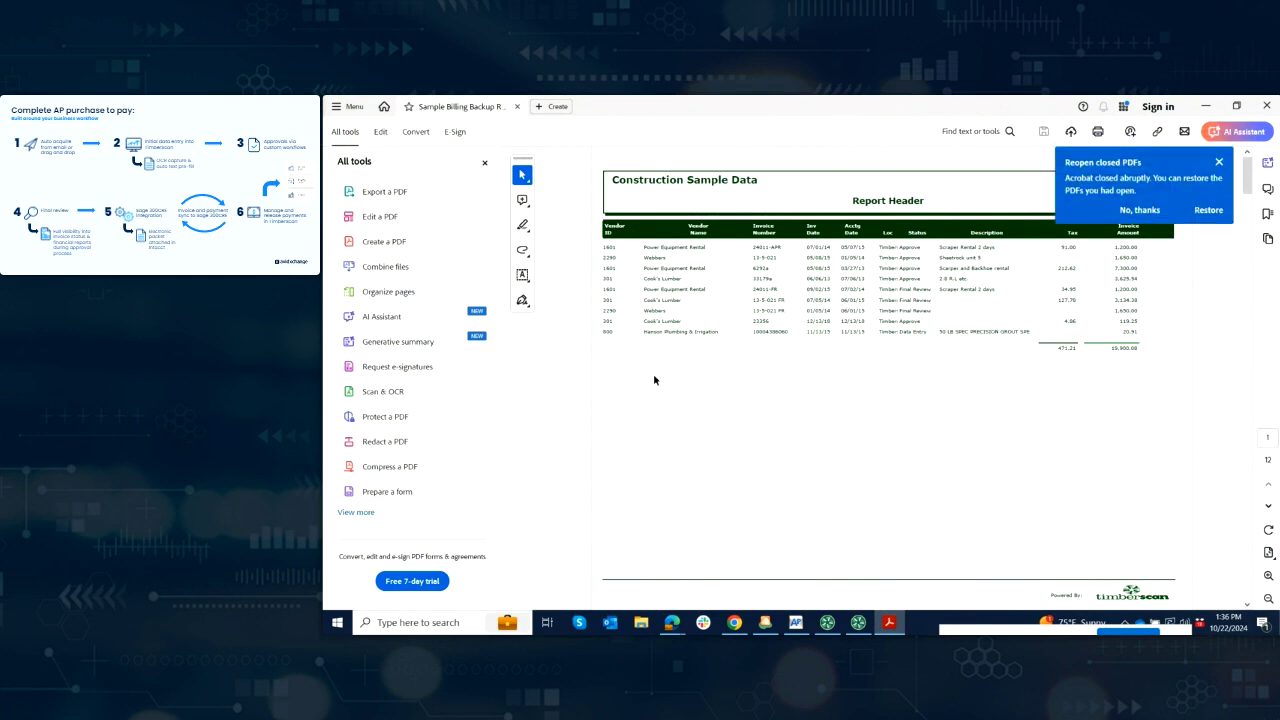
left_click(1150, 210)
Step: Read through the invoice images and purchase order behind the billing backup's summary page, and close the PDF
scroll(772, 400, "down", 5)
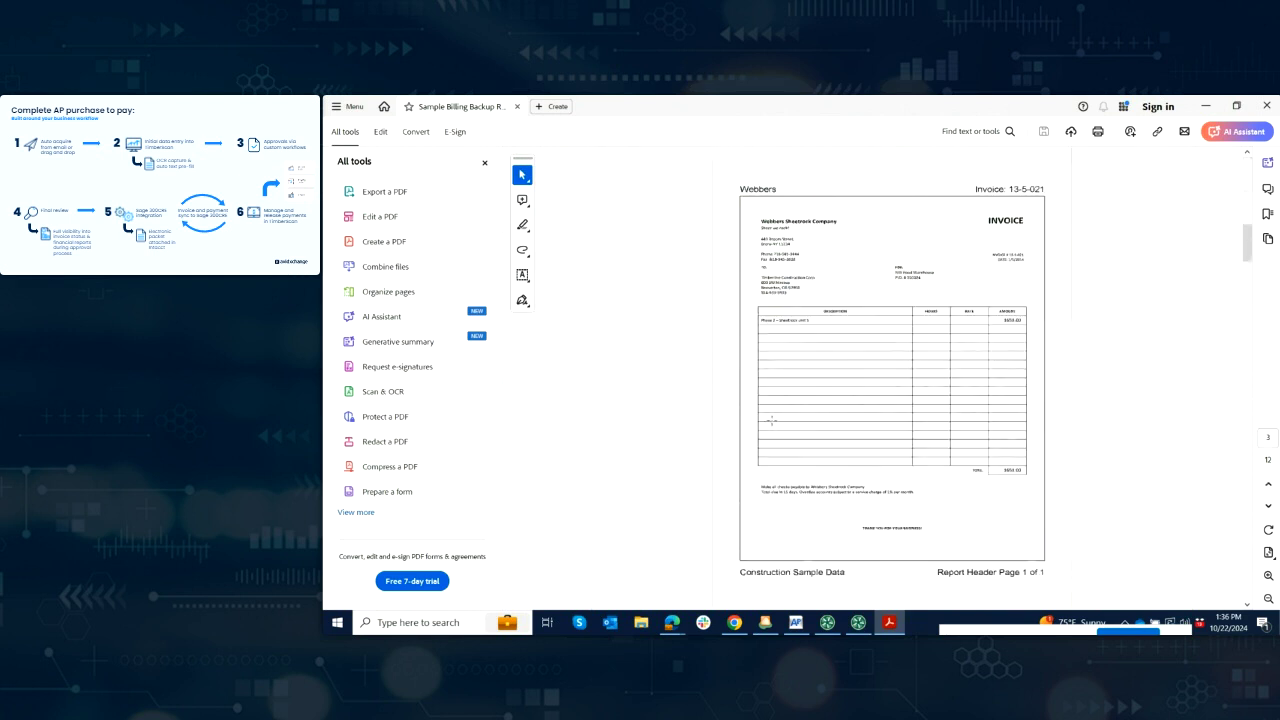
scroll(1006, 397, "down", 10)
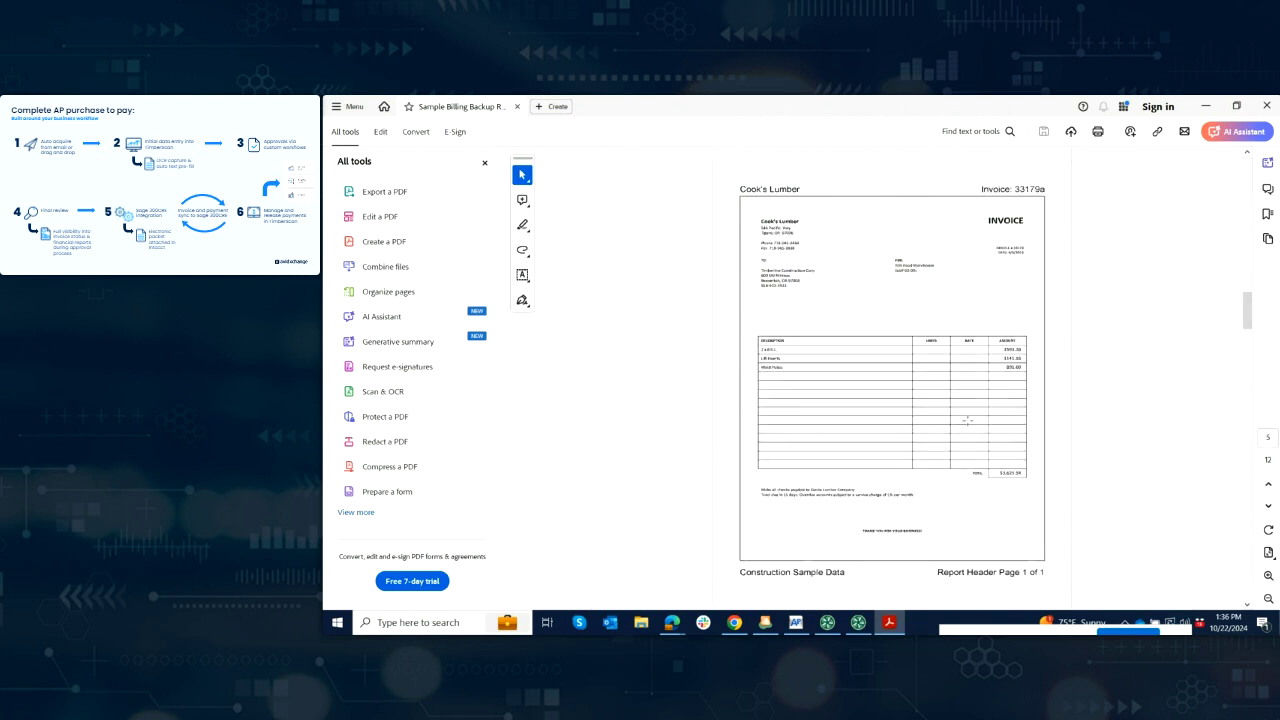
scroll(1006, 397, "down", 2)
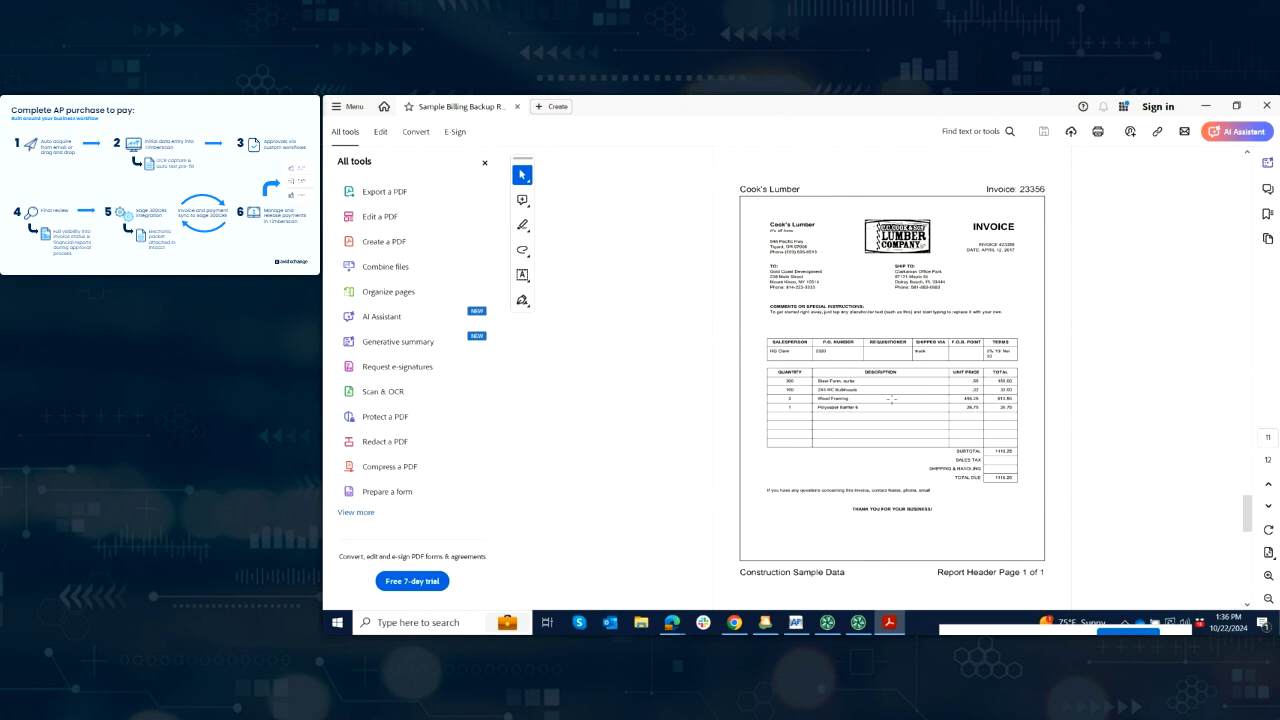
scroll(891, 398, "down", 2)
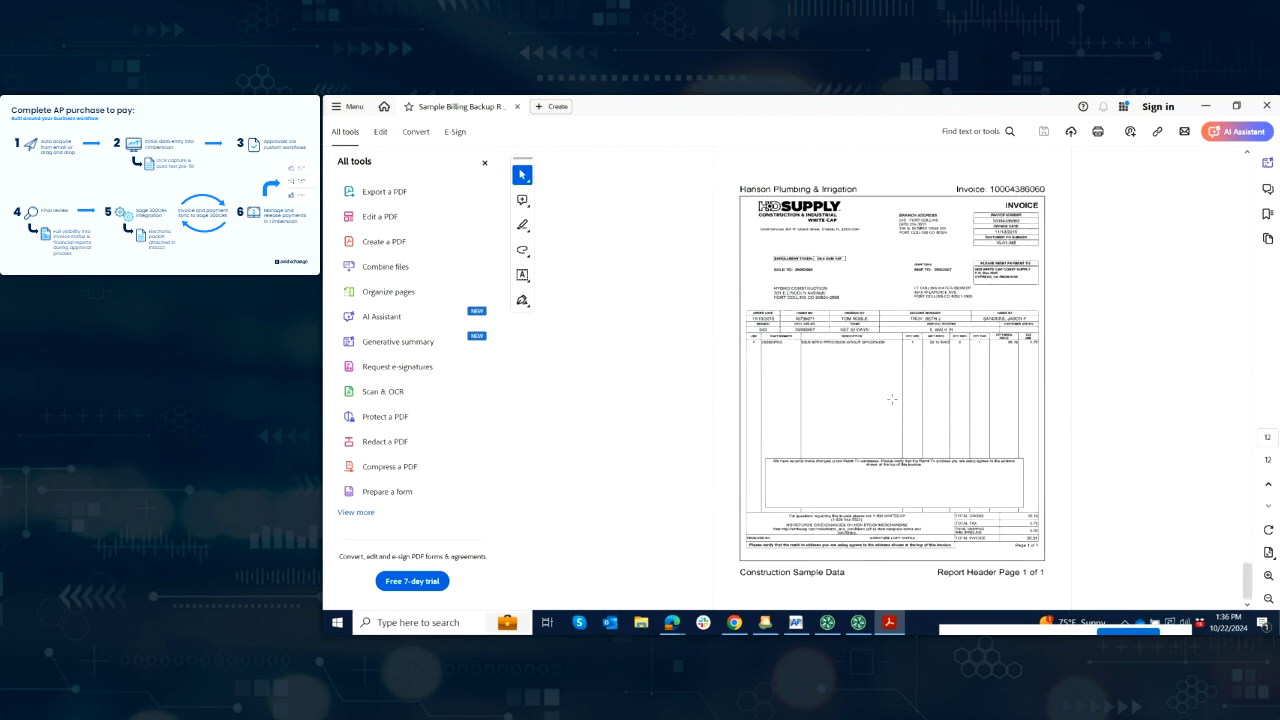
scroll(891, 398, "up", 2)
scroll(846, 359, "up", 5)
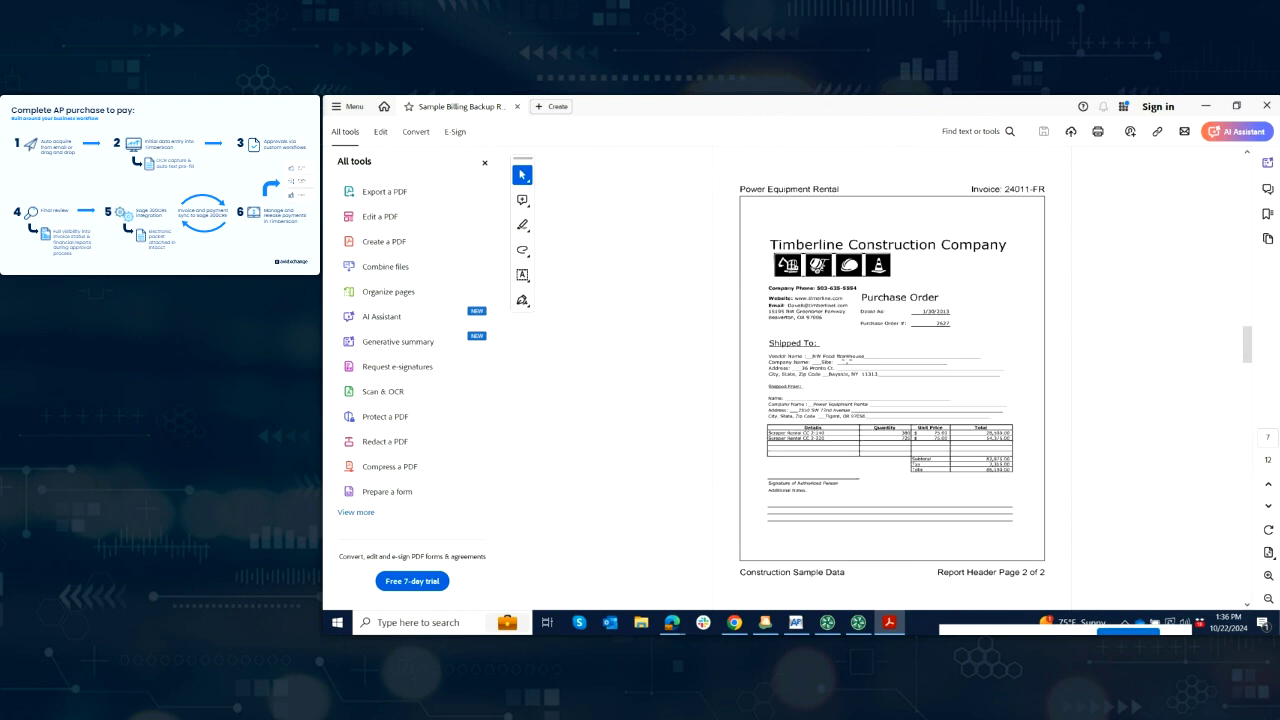
left_click(1267, 107)
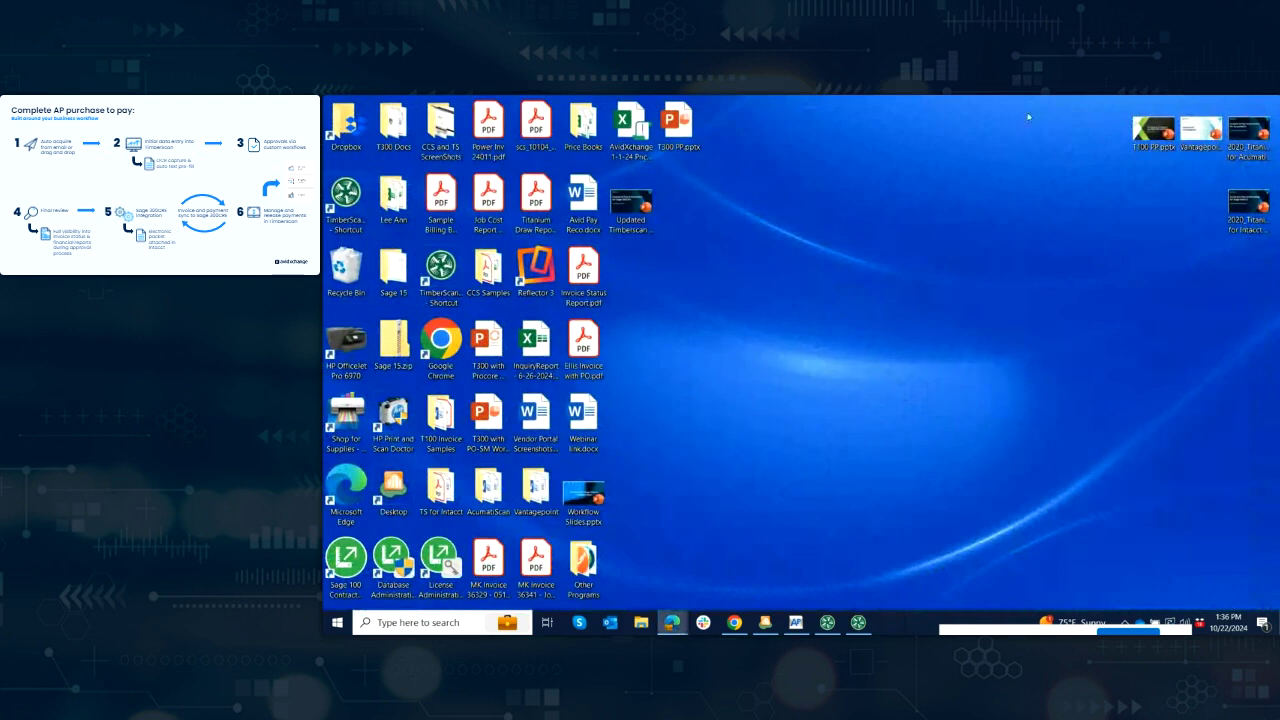
Step: Return to the Job Cost Invoices Inquiry and examine the TimberScan and AP invoices' status, approver, comment, log and image columns
left_click(859, 623)
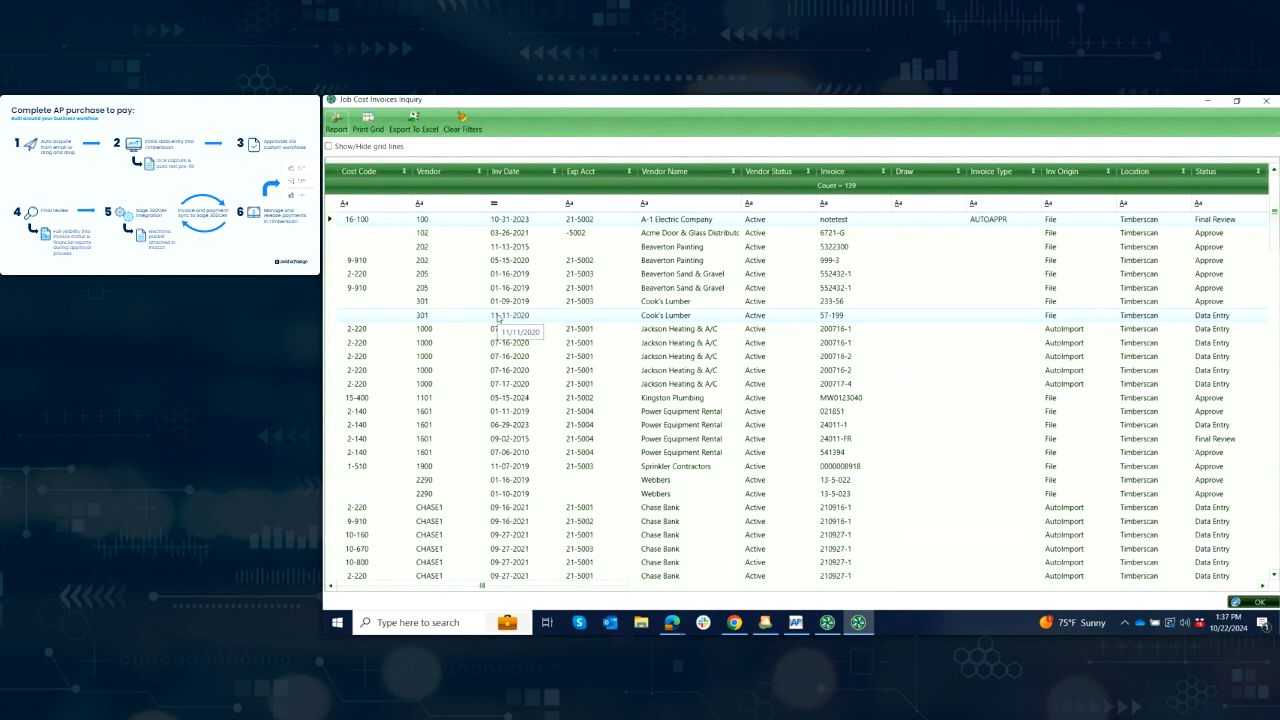
left_click_drag(595, 590, 706, 592)
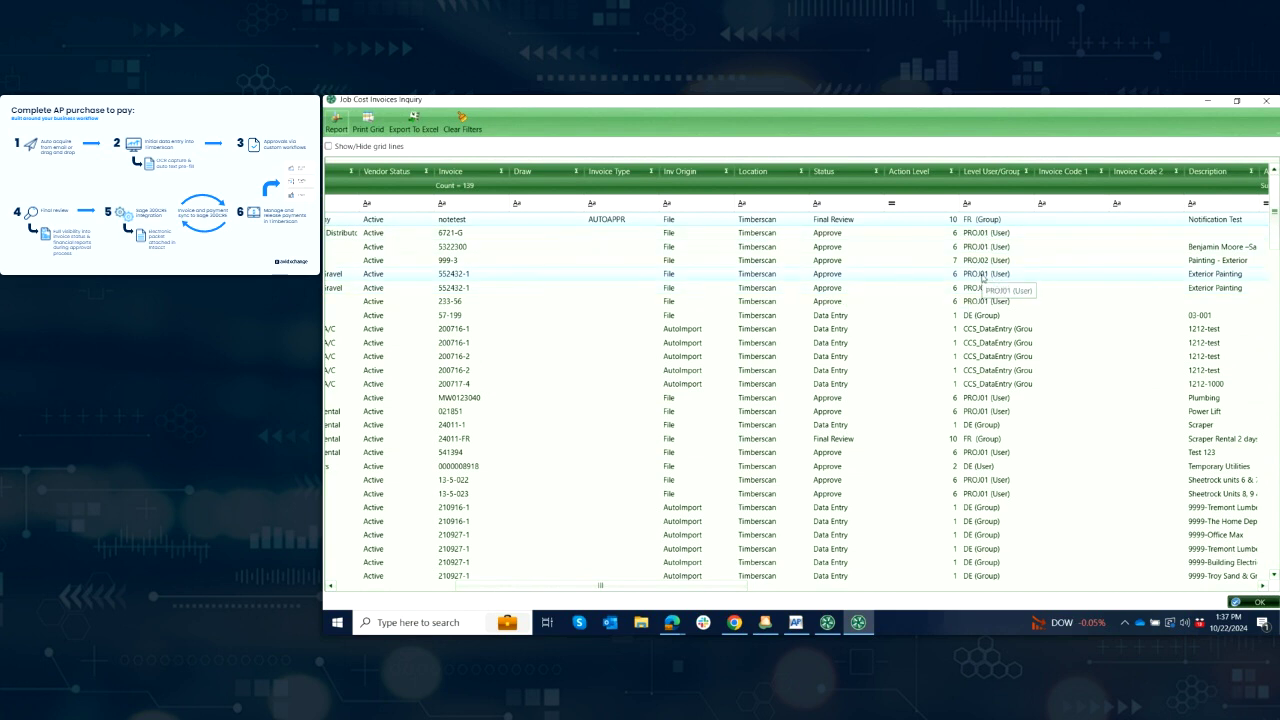
scroll(766, 428, "down", 7)
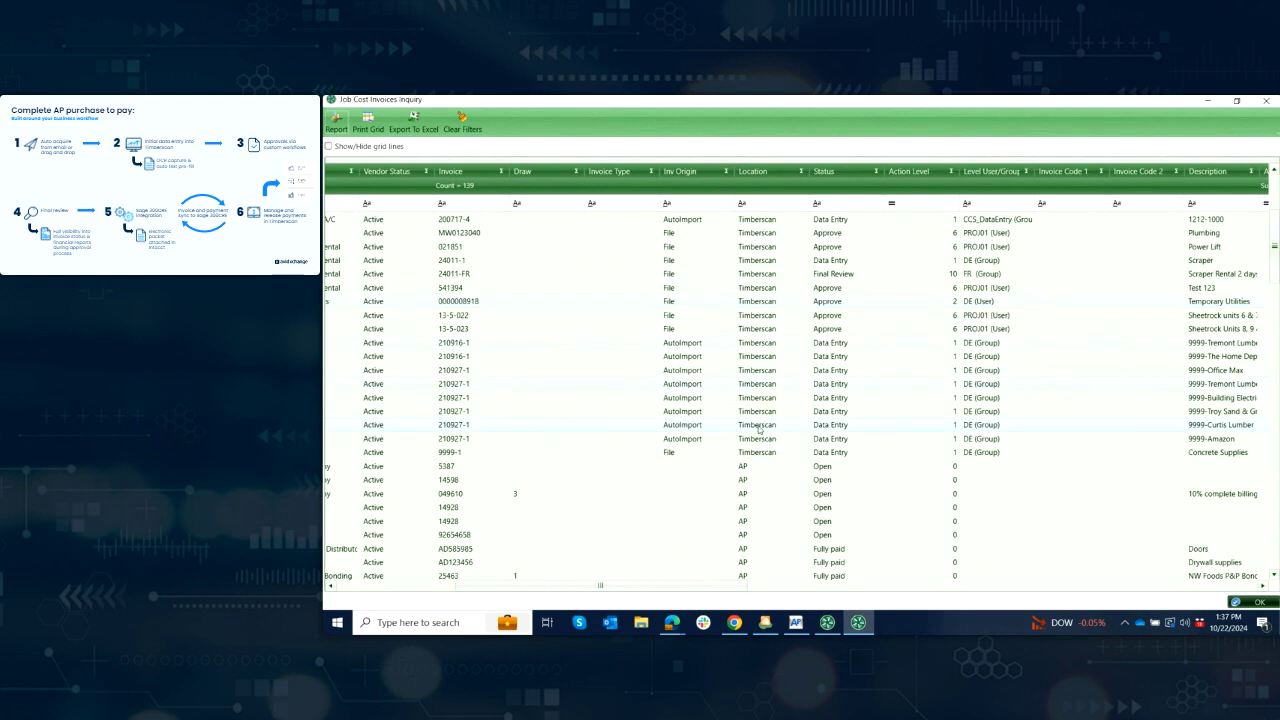
scroll(766, 428, "down", 1)
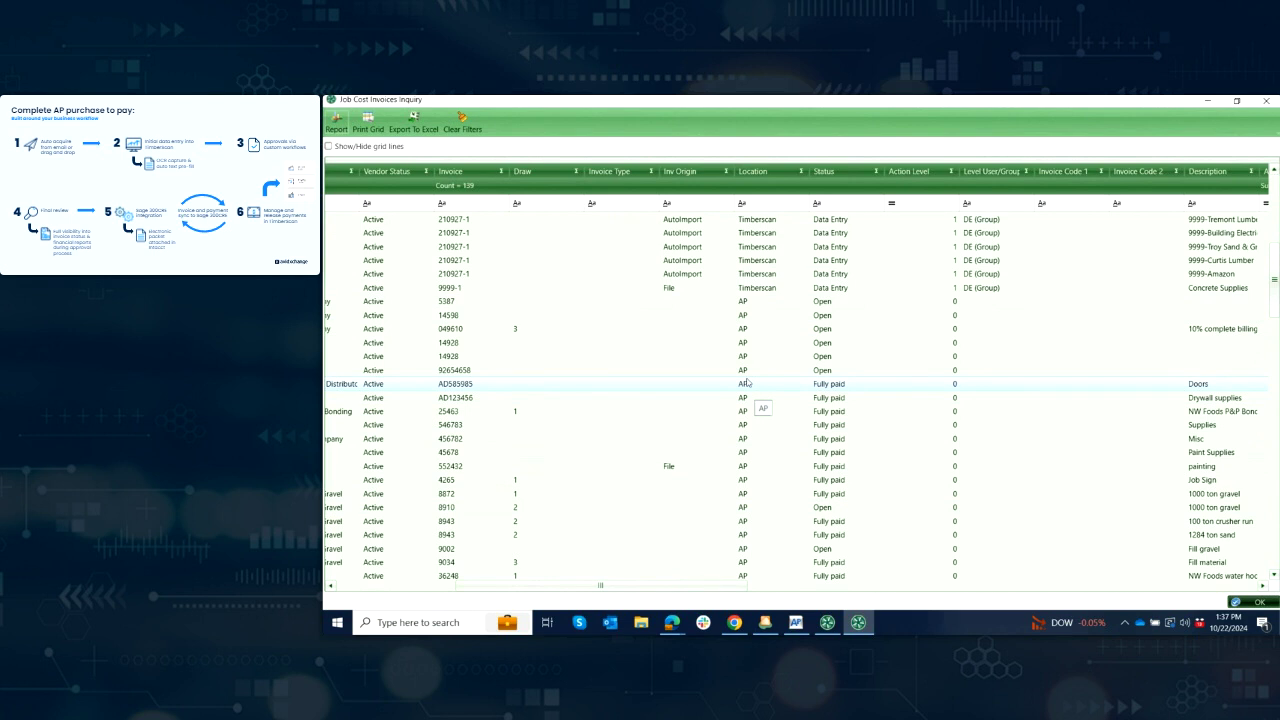
left_click_drag(699, 589, 1252, 599)
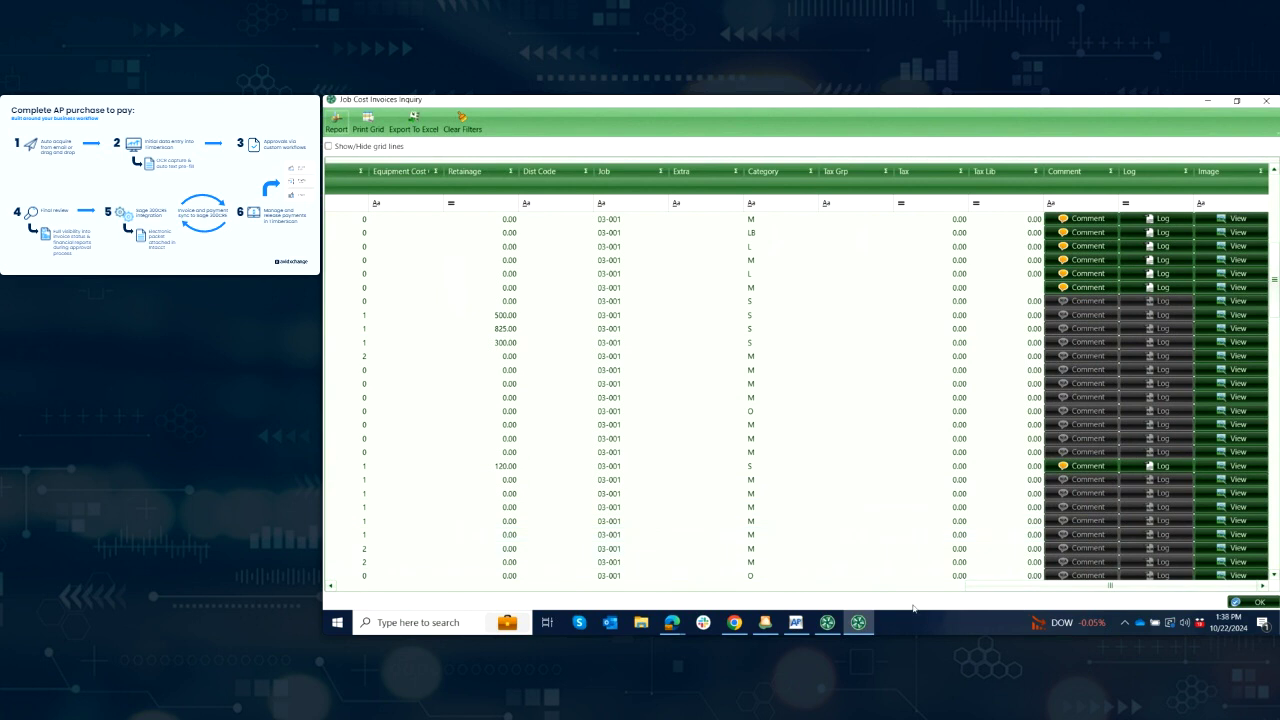
Step: Filter the job cost invoices' Status column by "a", and replace the filter text with "o"
left_click_drag(985, 588, 566, 606)
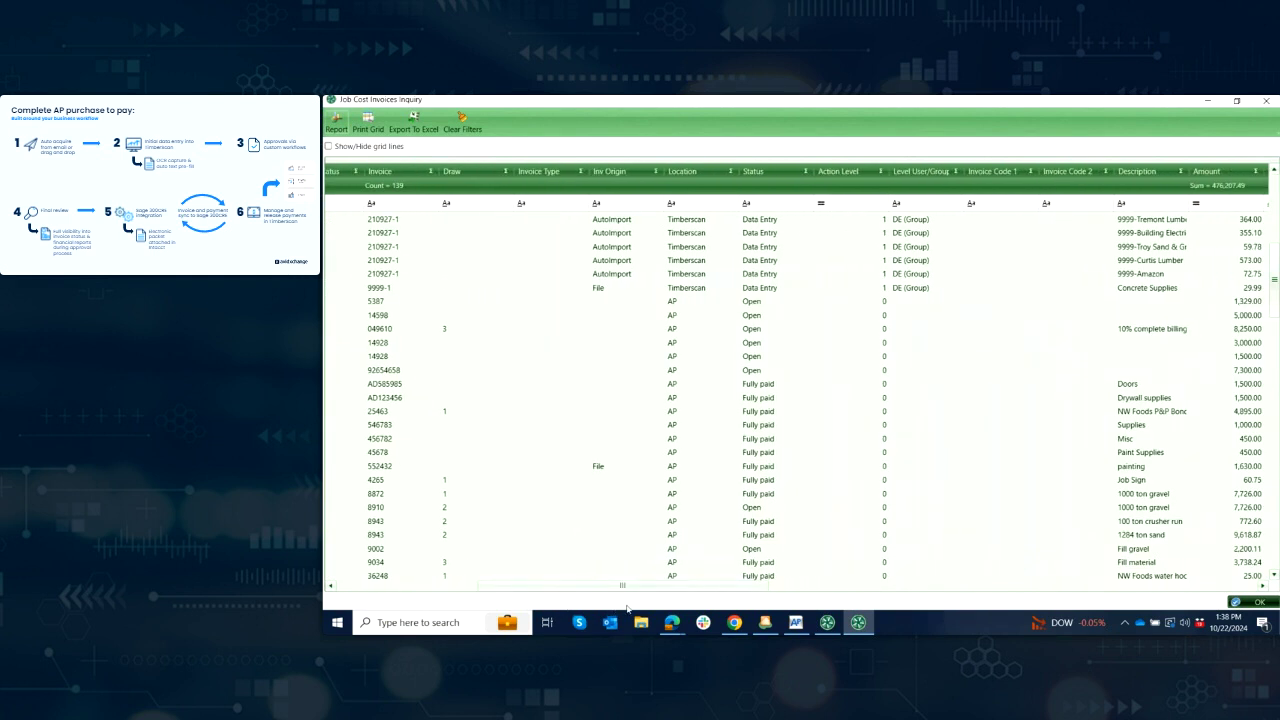
scroll(823, 286, "up", 8)
left_click(767, 205)
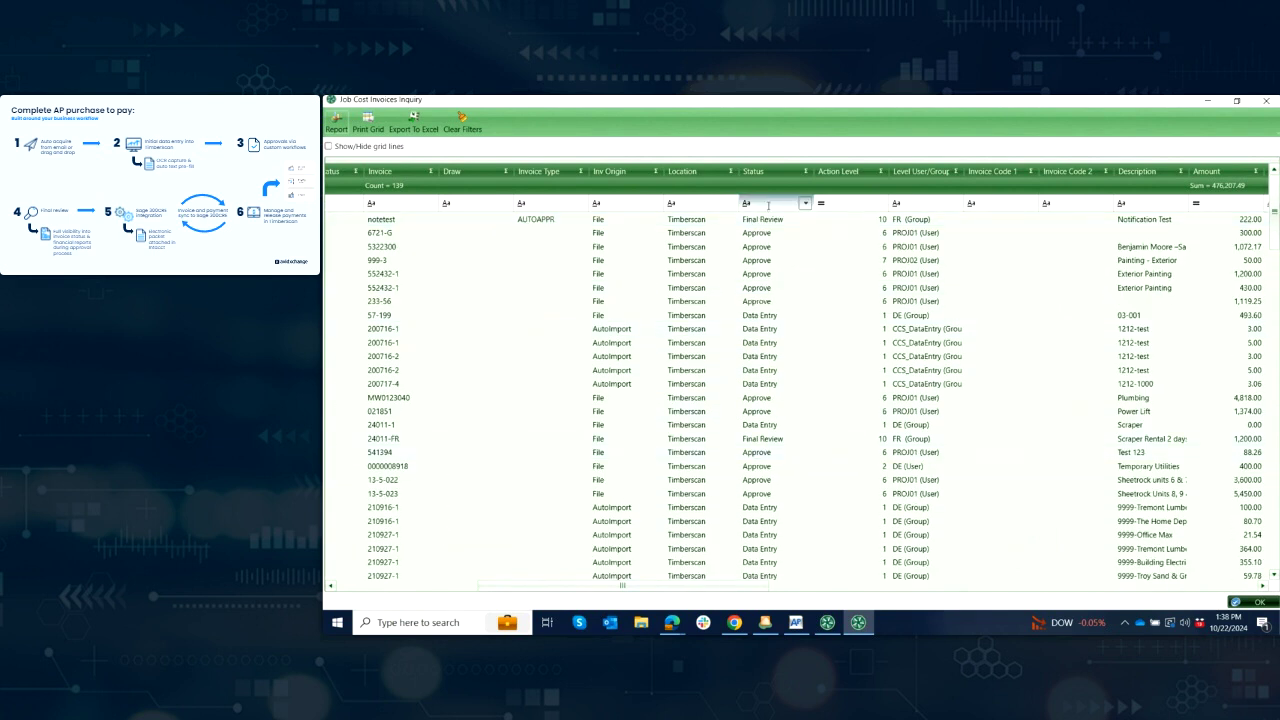
type("a")
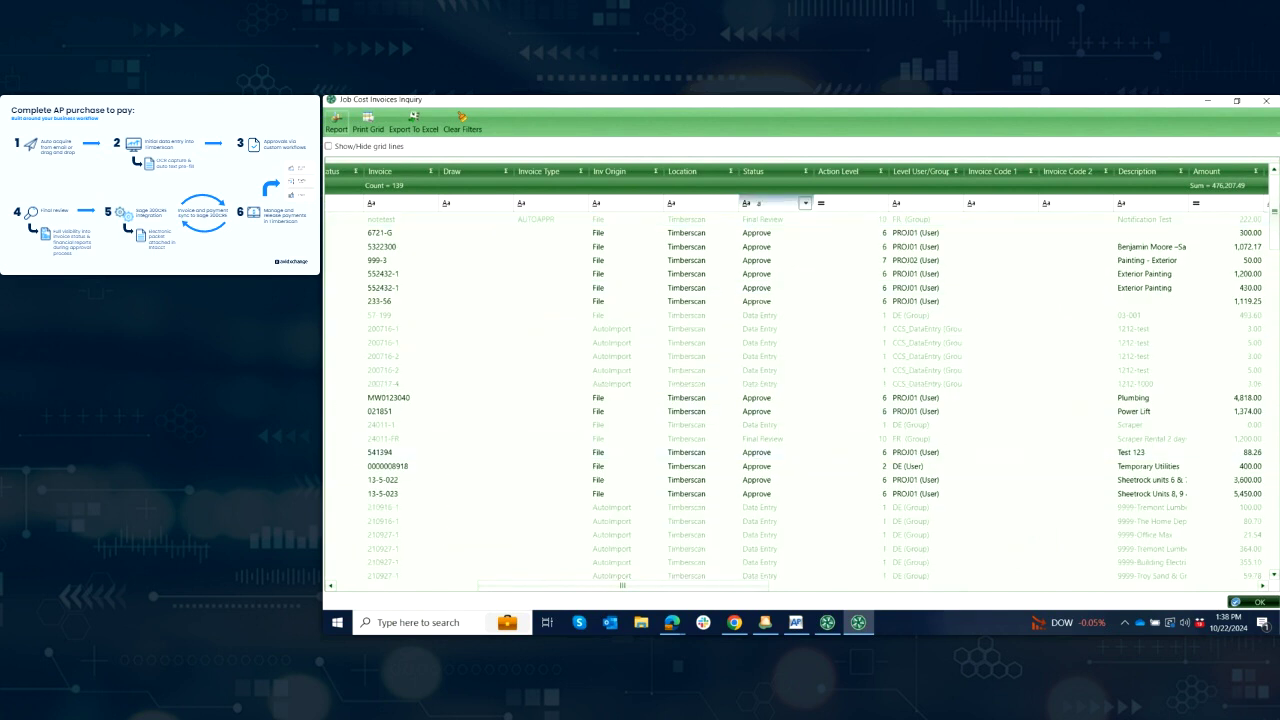
key("BackSpace")
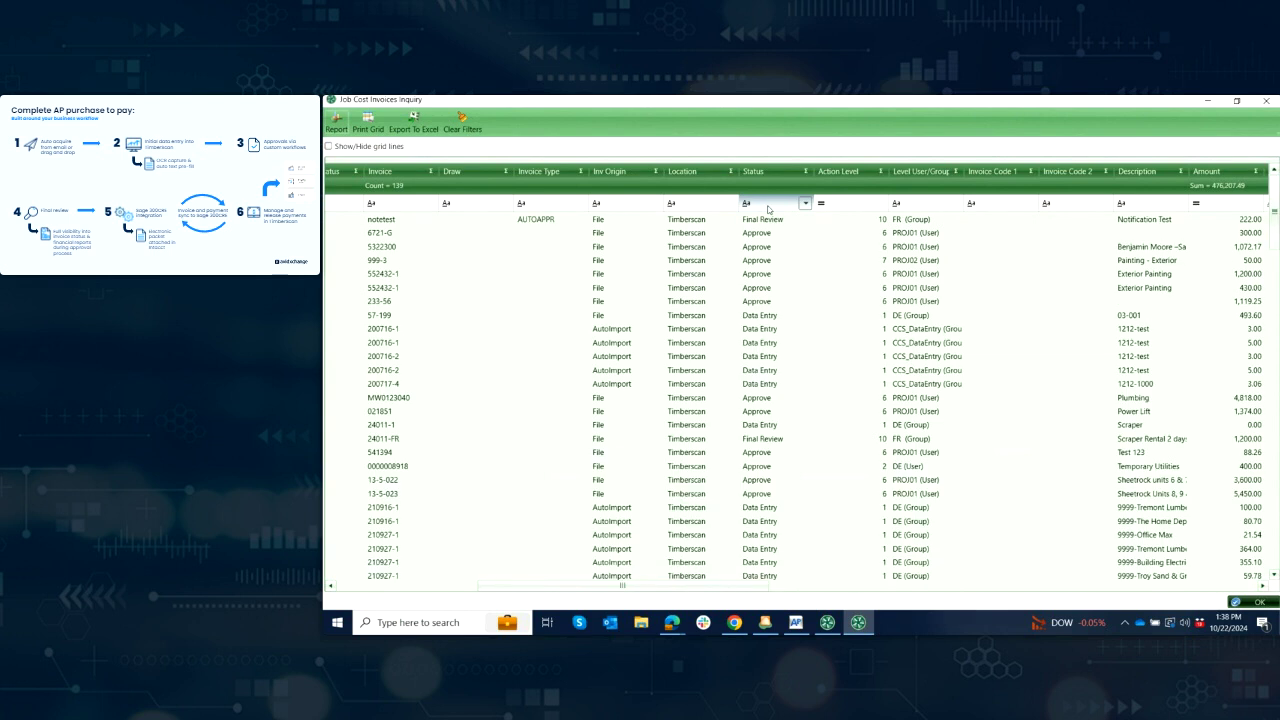
type("o")
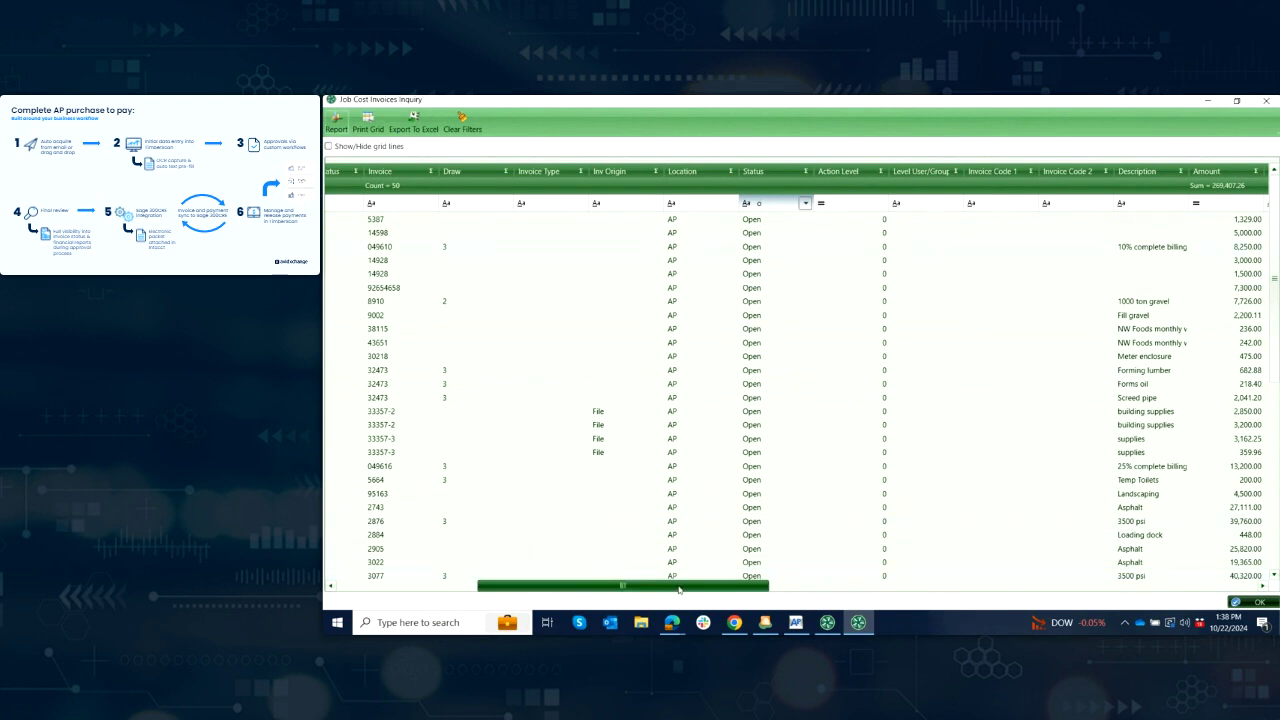
Step: Narrow the inquiry to the vendor Beaverton Sand & Gravel, and clear all the filters
left_click_drag(667, 585, 528, 579)
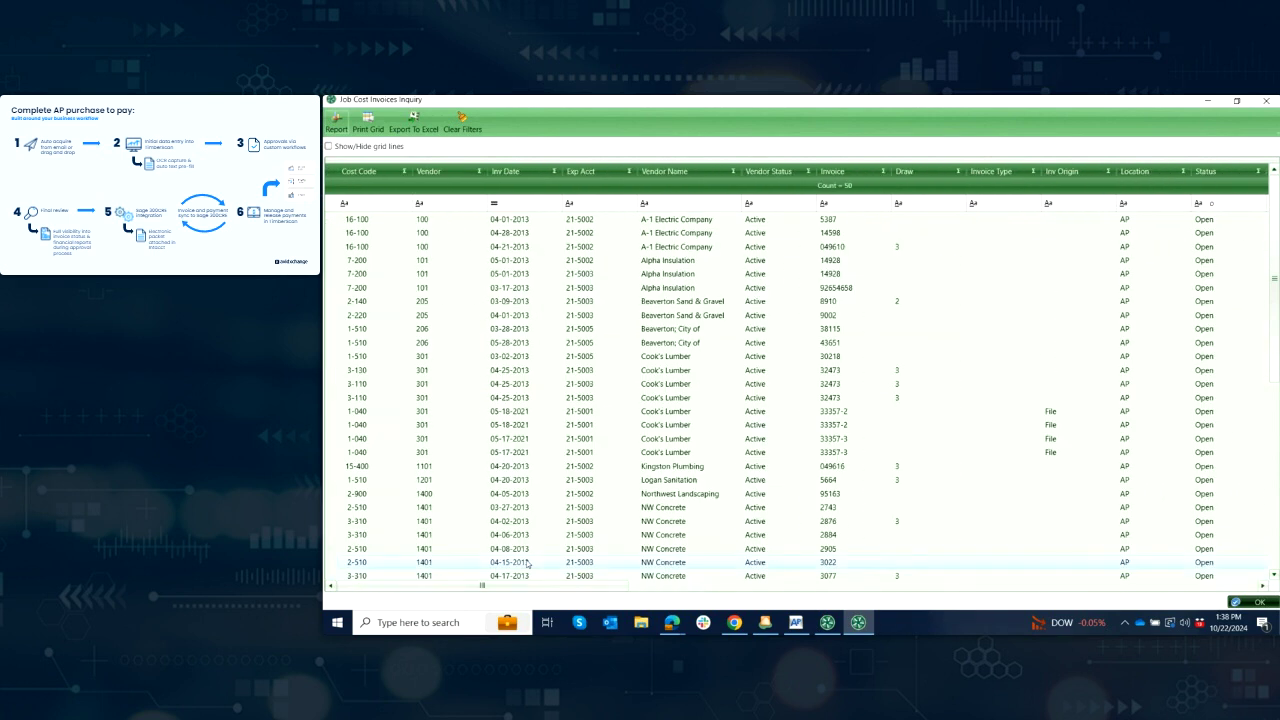
left_click(732, 203)
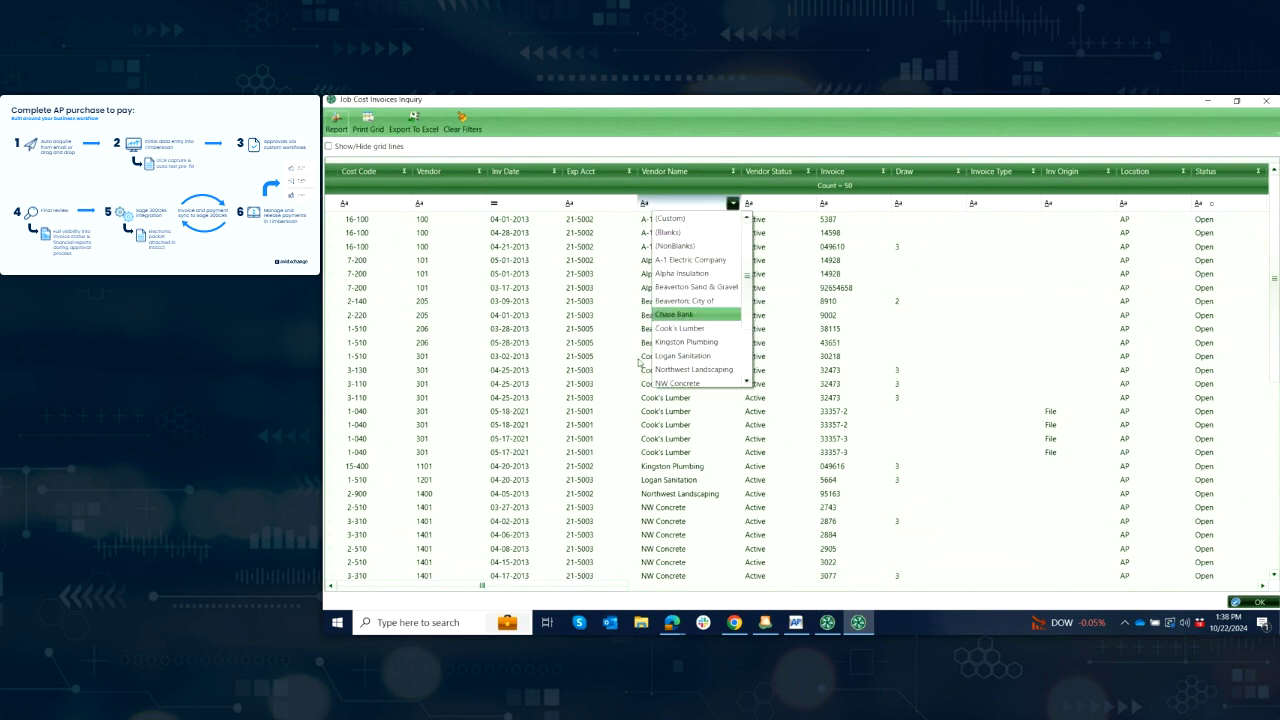
left_click(680, 288)
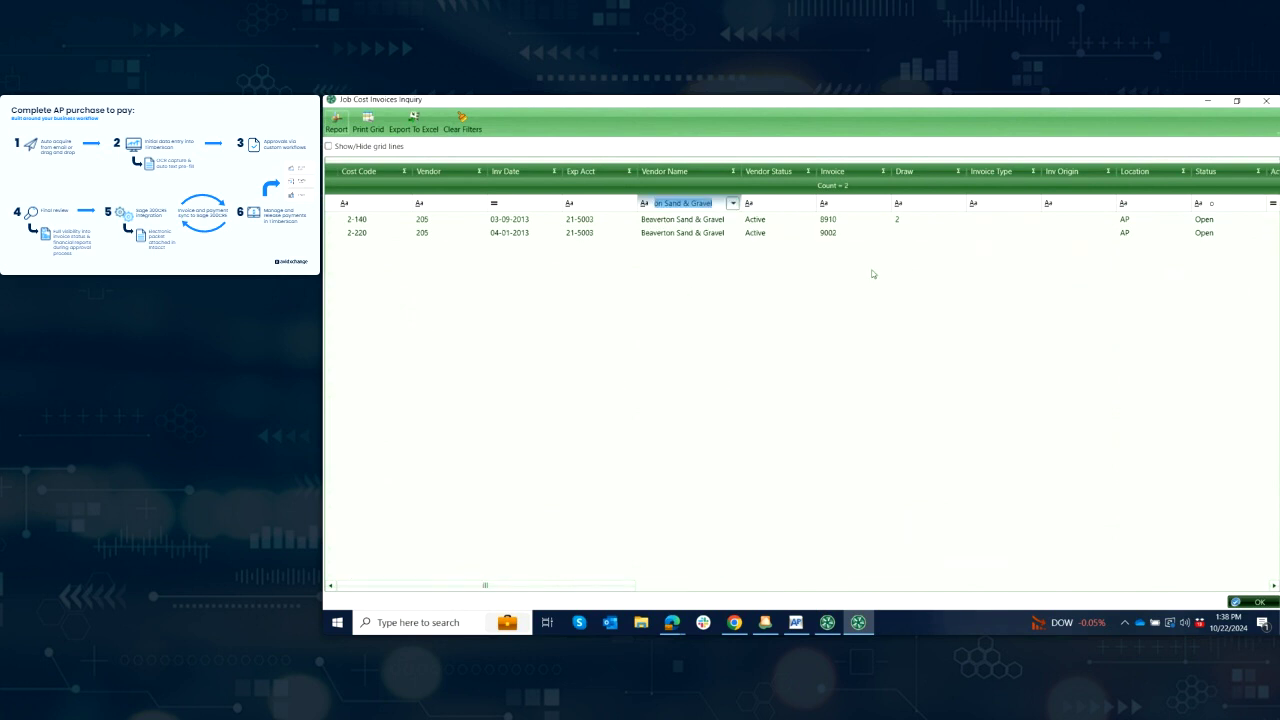
left_click(463, 123)
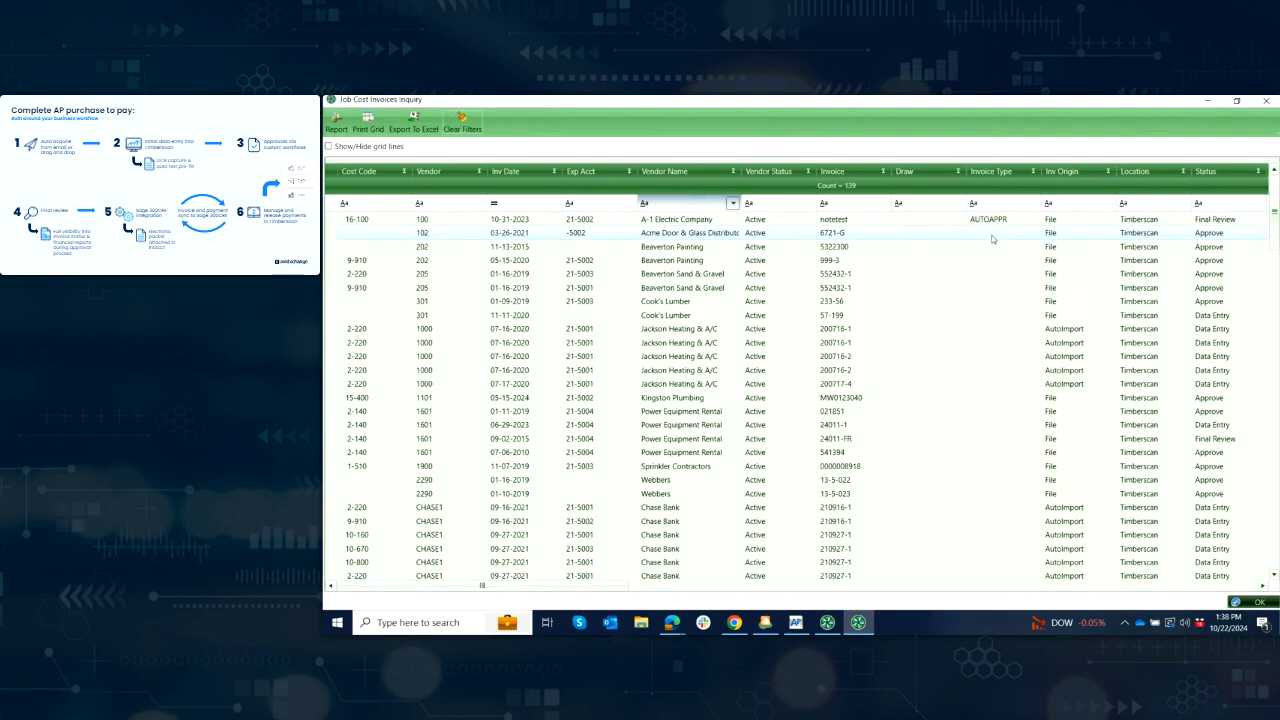
Step: Set the Description filter's operator to Contains, search for "land", and erase the search text
left_click_drag(623, 590, 820, 600)
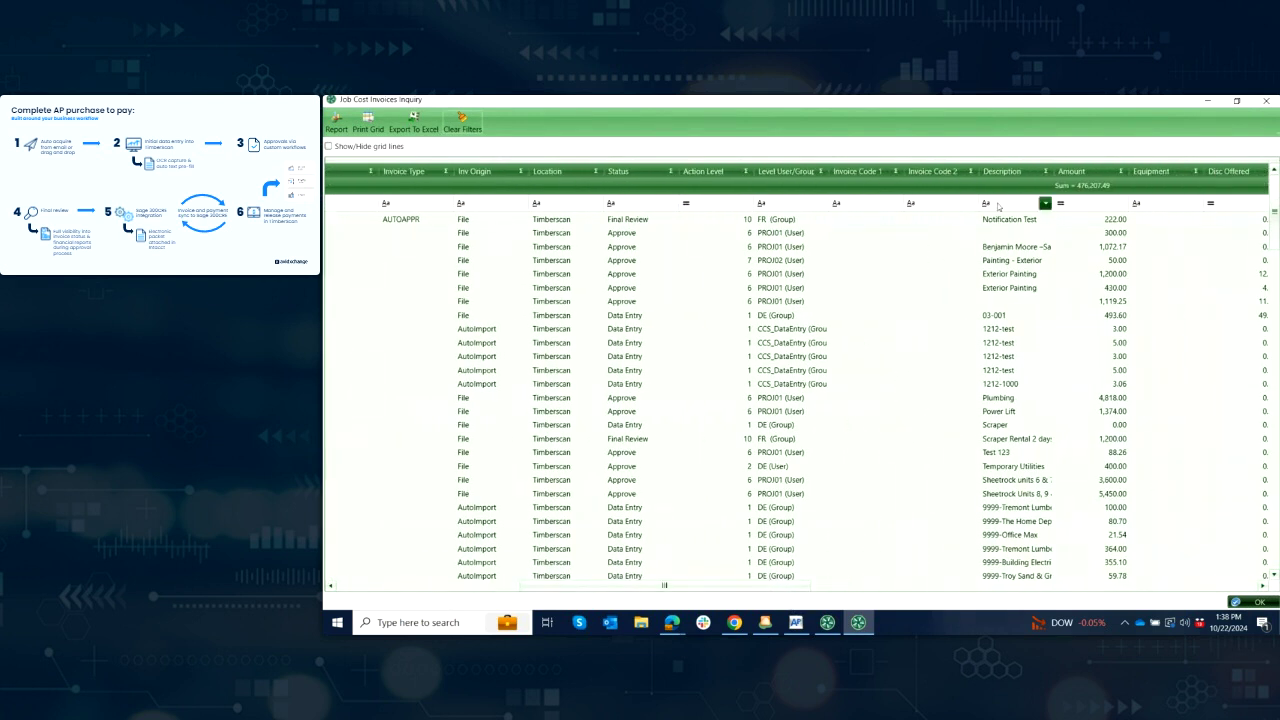
left_click(1046, 204)
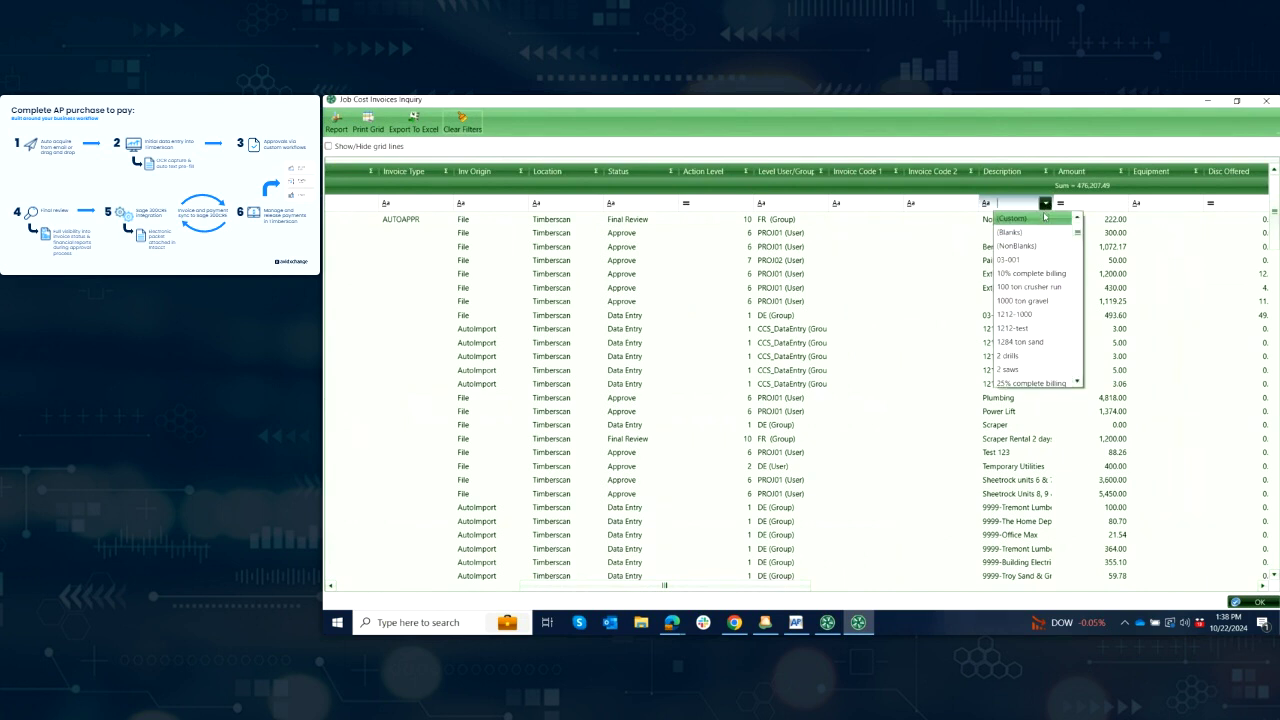
left_click(1046, 204)
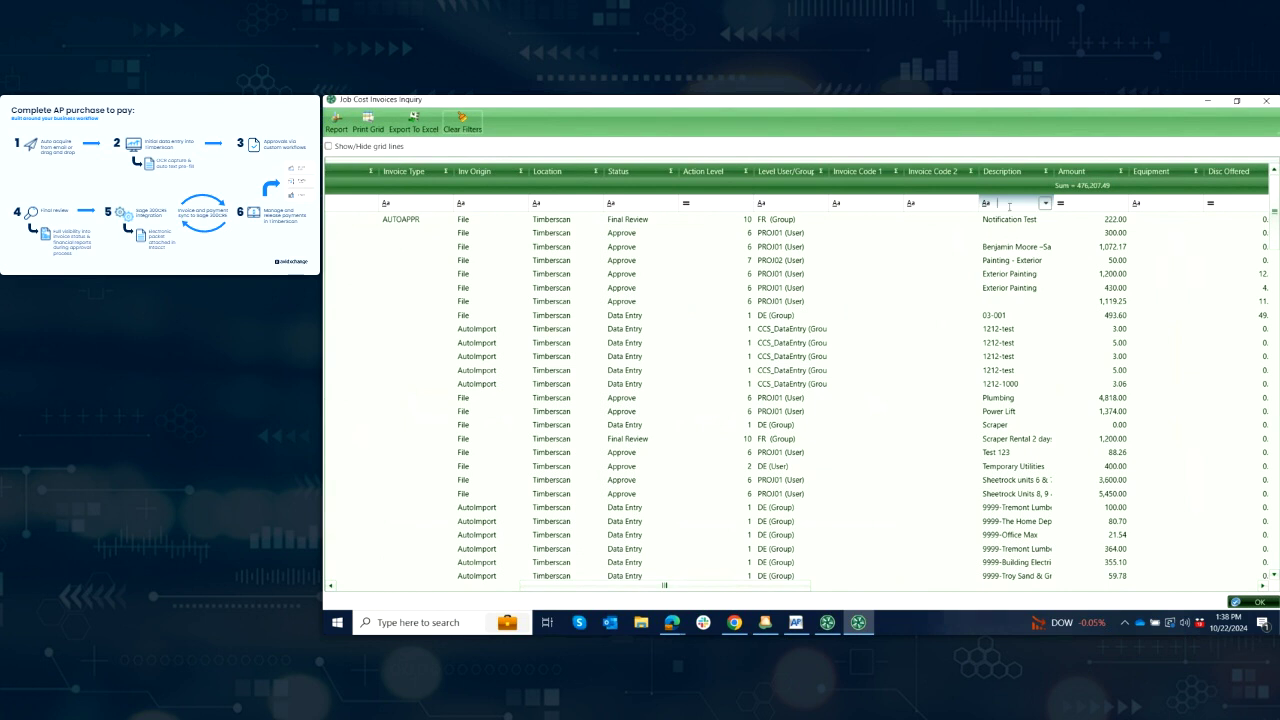
left_click(985, 205)
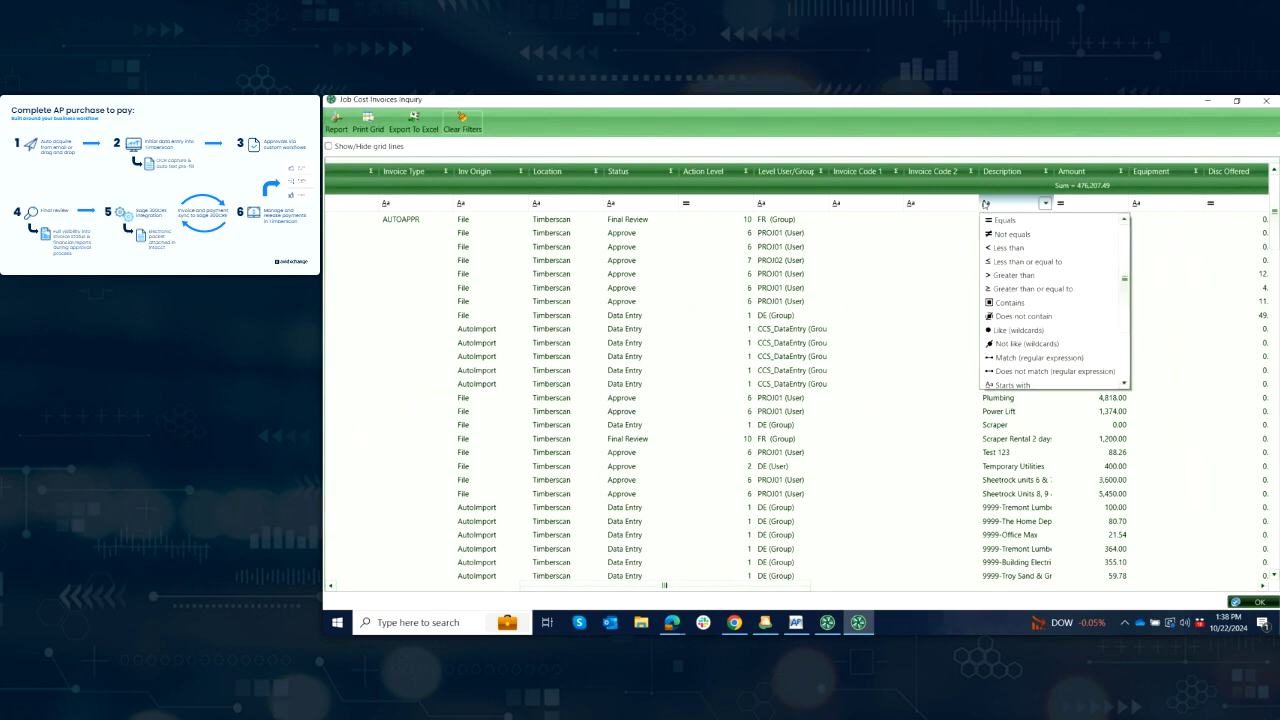
left_click(1009, 306)
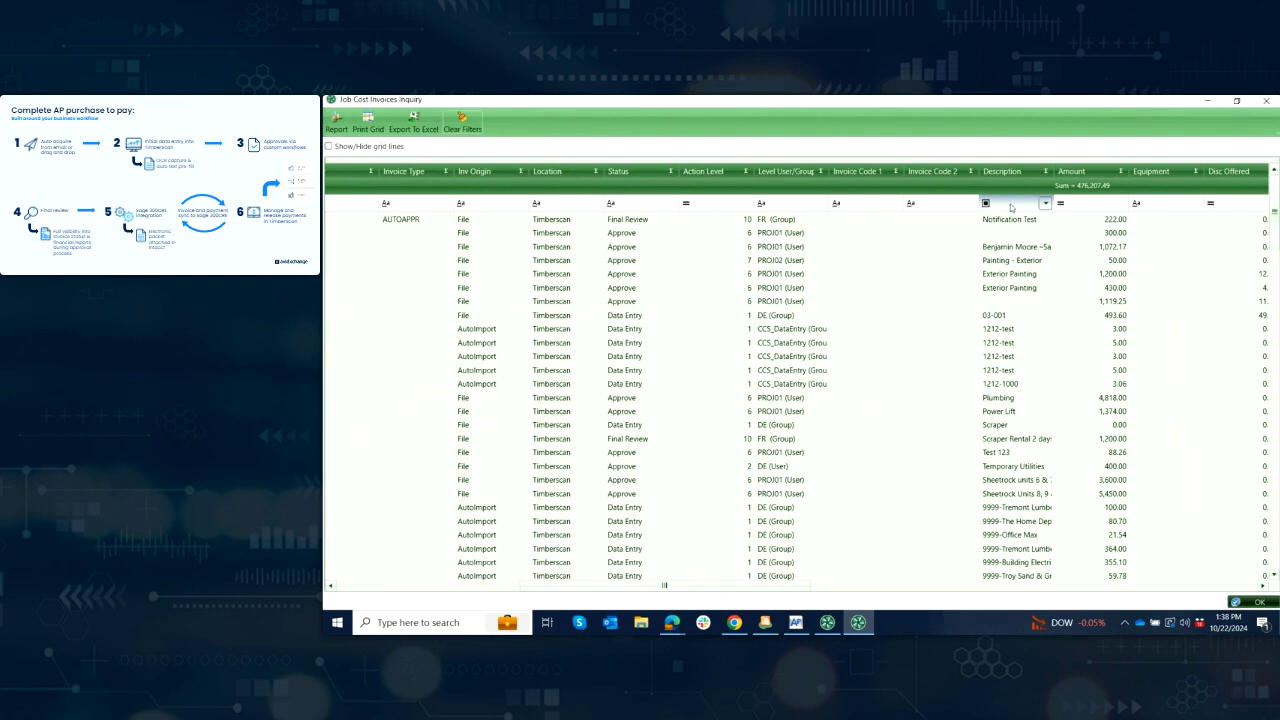
type("land")
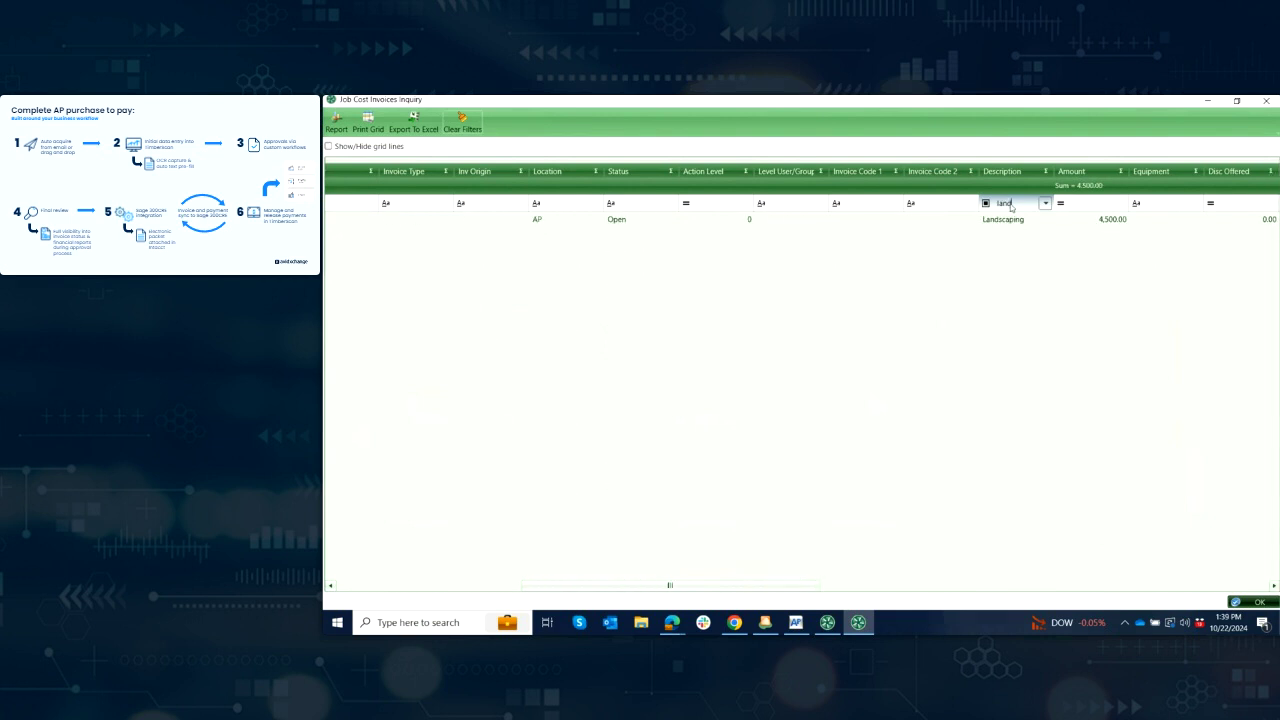
key("BackSpace")
key("BackSpace")
key("BackSpace")
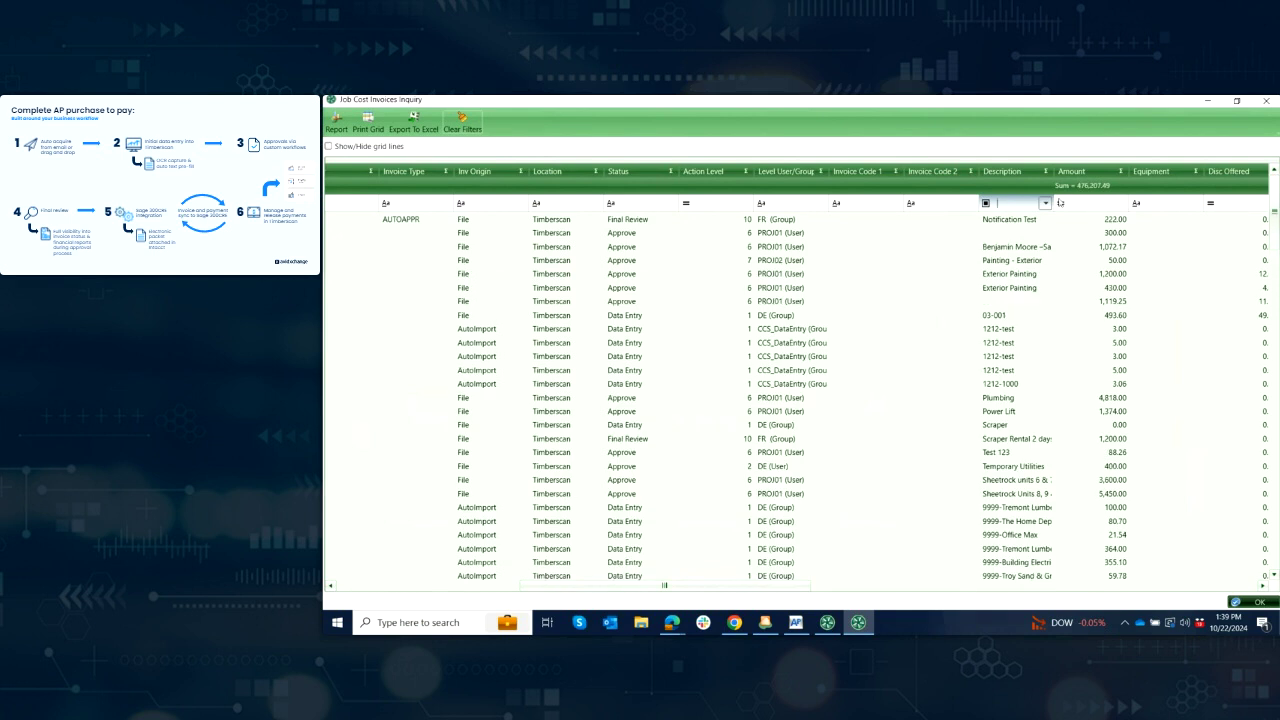
Step: Open the custom filter for Description, add a Starts with condition, and discard the filter changes
left_click(1045, 203)
left_click(1004, 218)
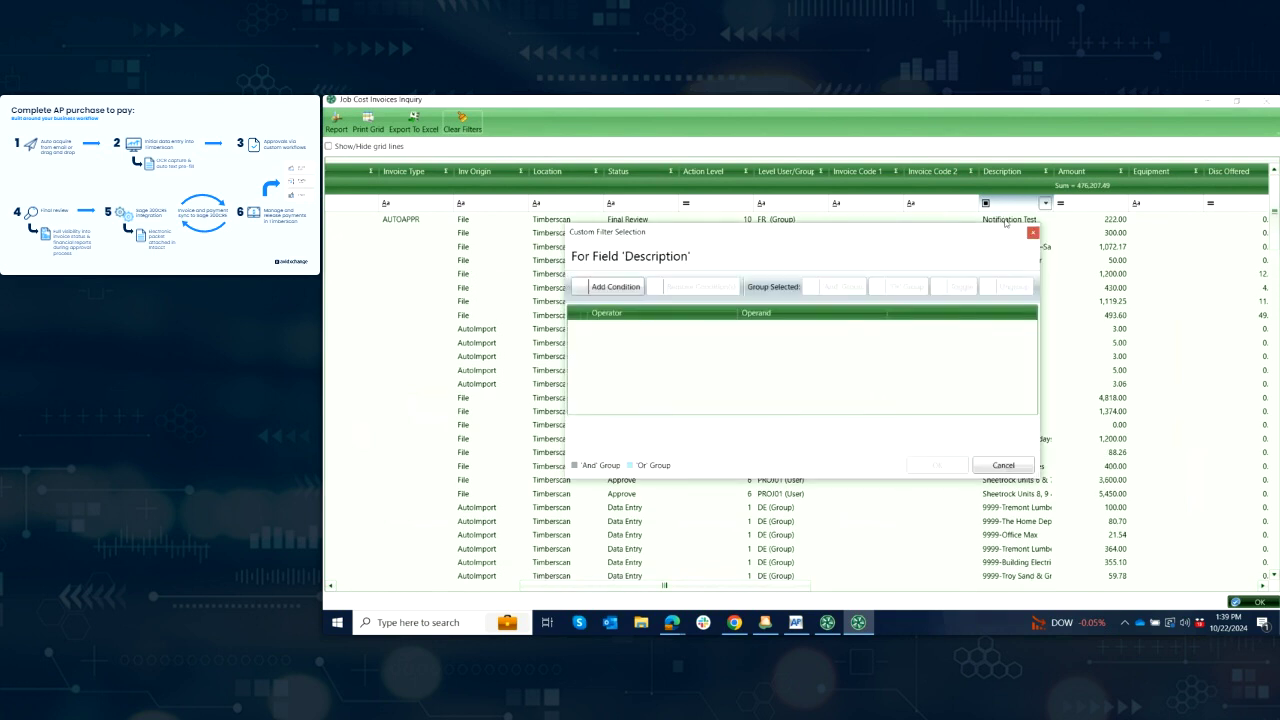
left_click(616, 287)
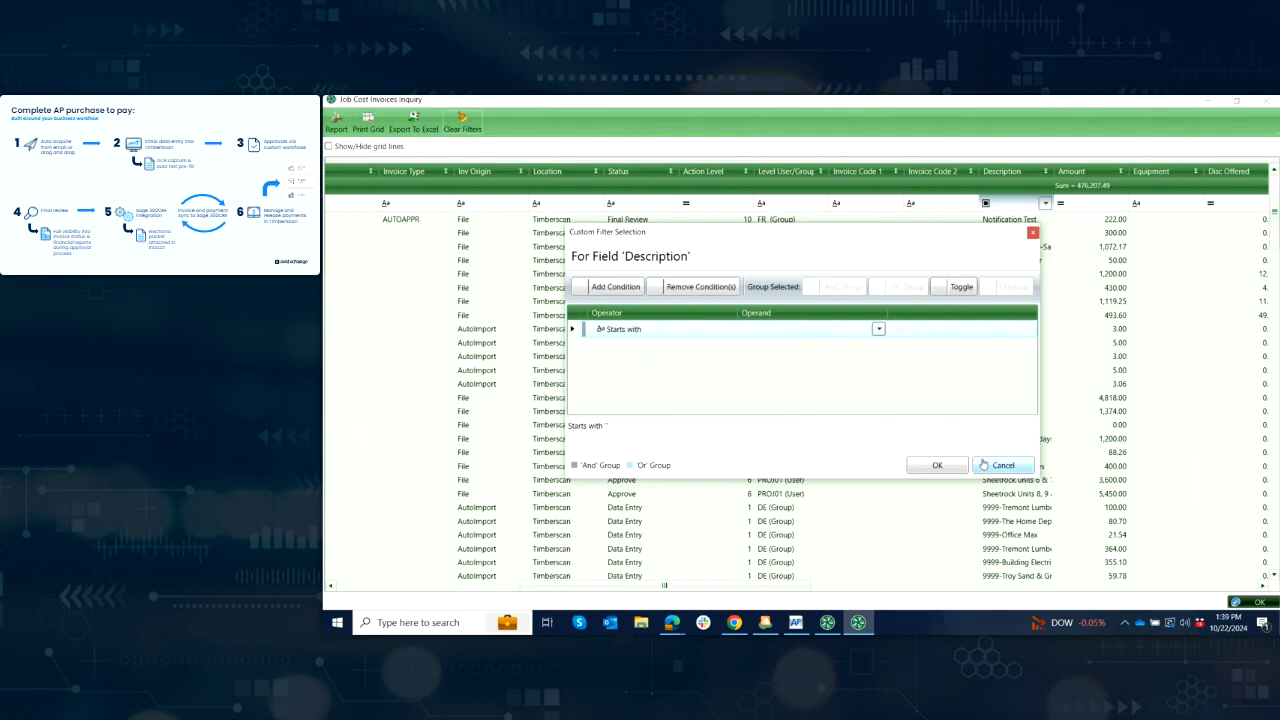
left_click(1003, 466)
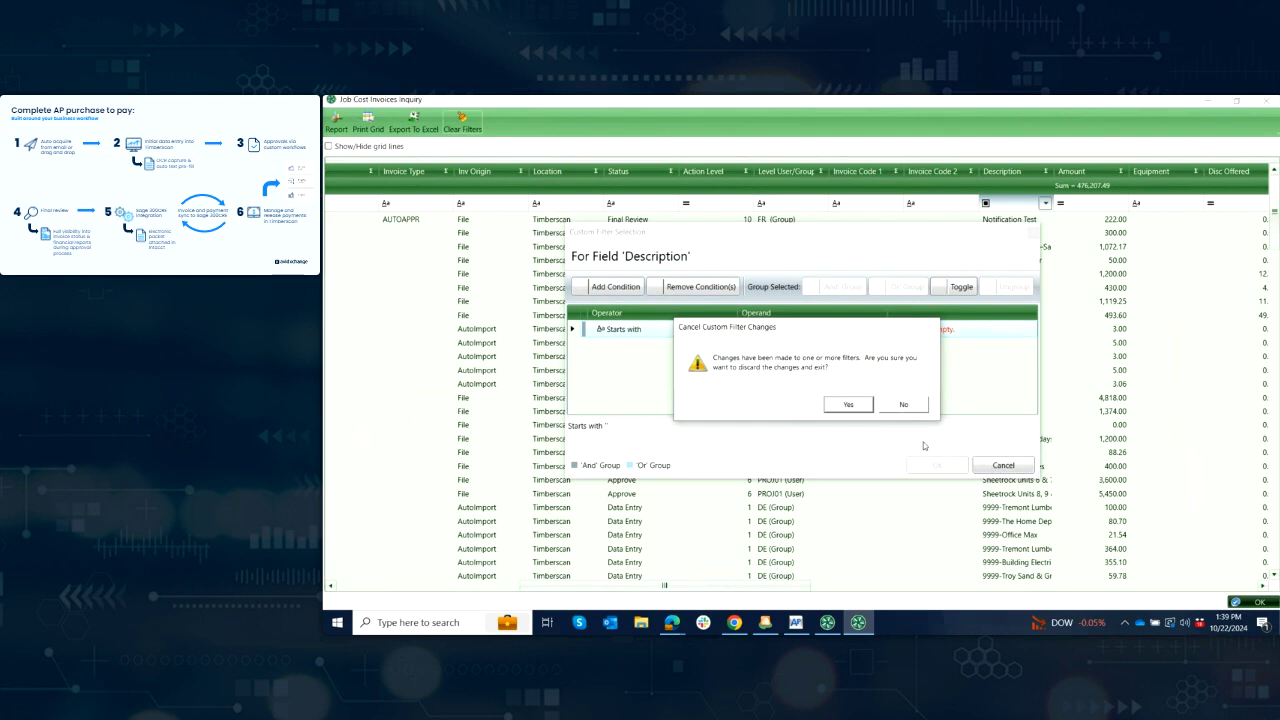
left_click(862, 403)
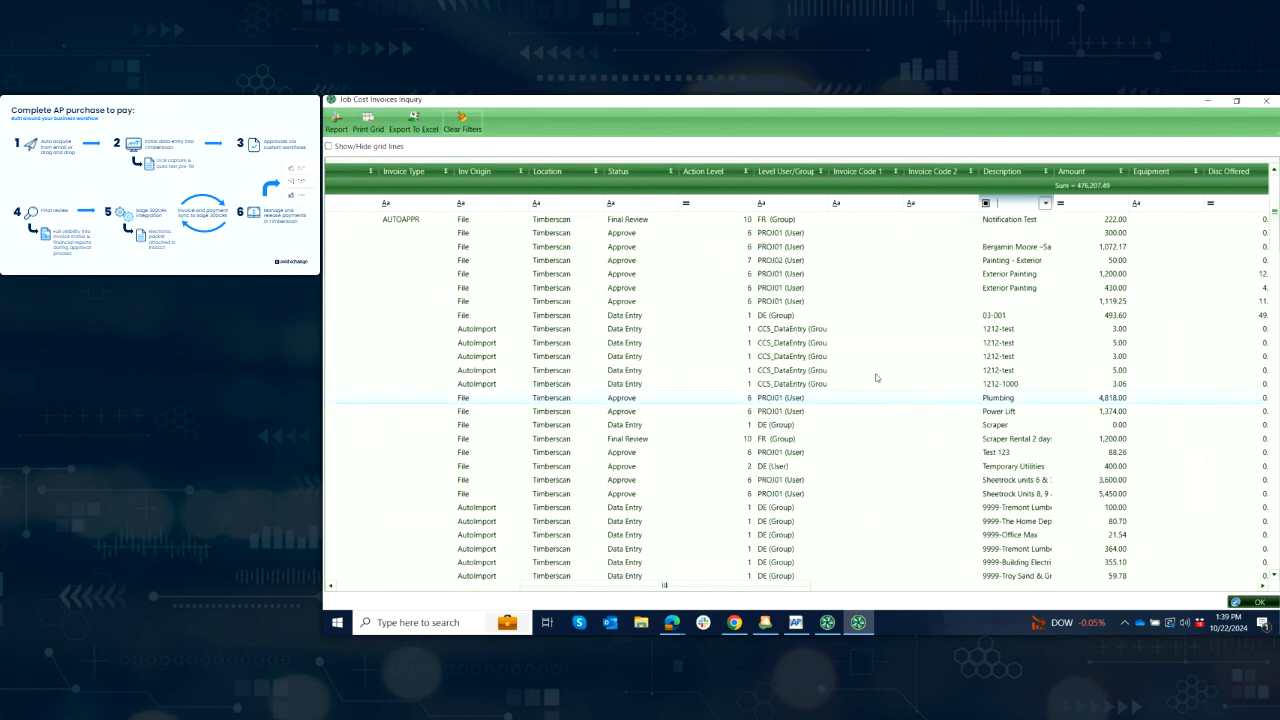
Step: Group the job cost invoices by Cost Code and expand the 2-220 group
left_click_drag(779, 586, 1179, 628)
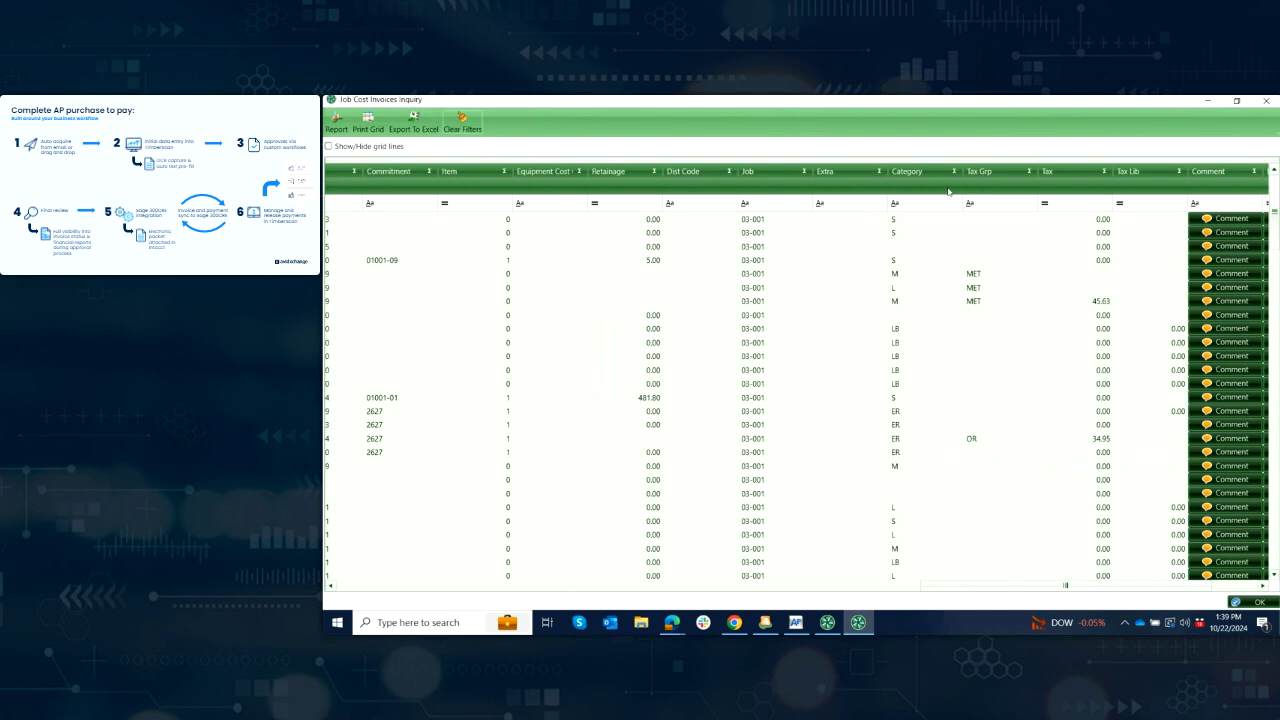
left_click_drag(1025, 590, 369, 589)
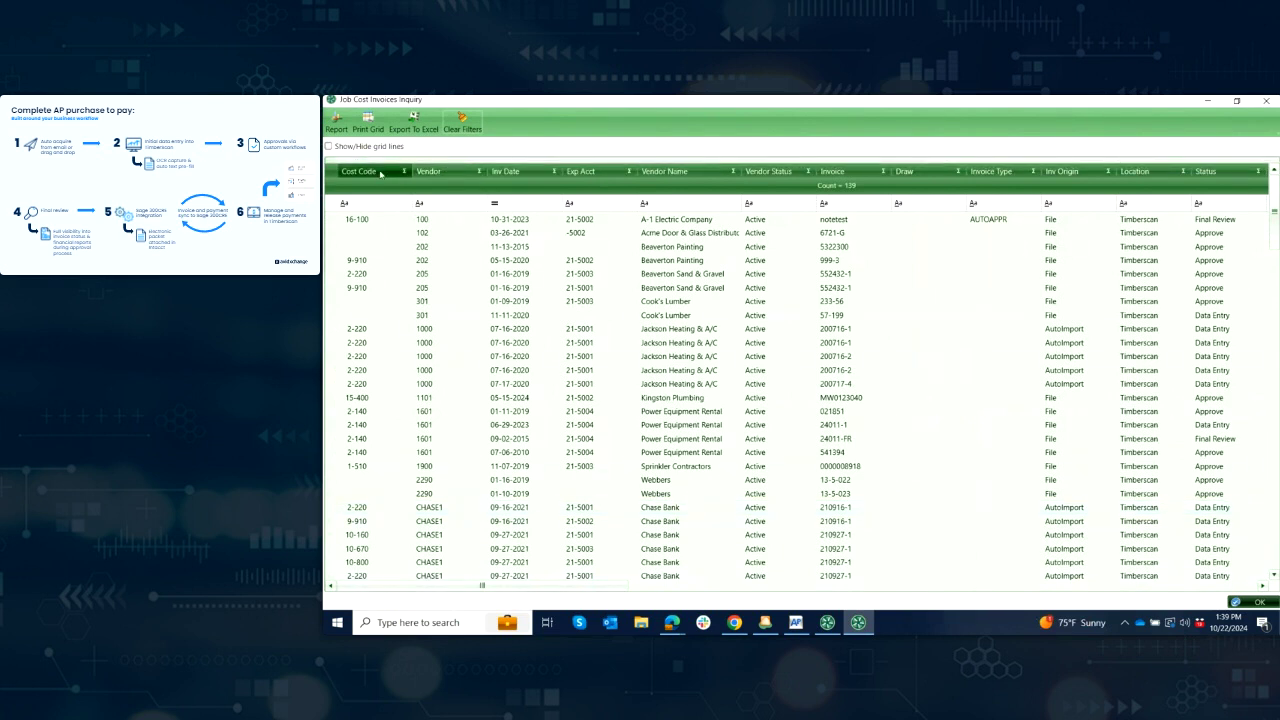
left_click_drag(384, 168, 410, 177)
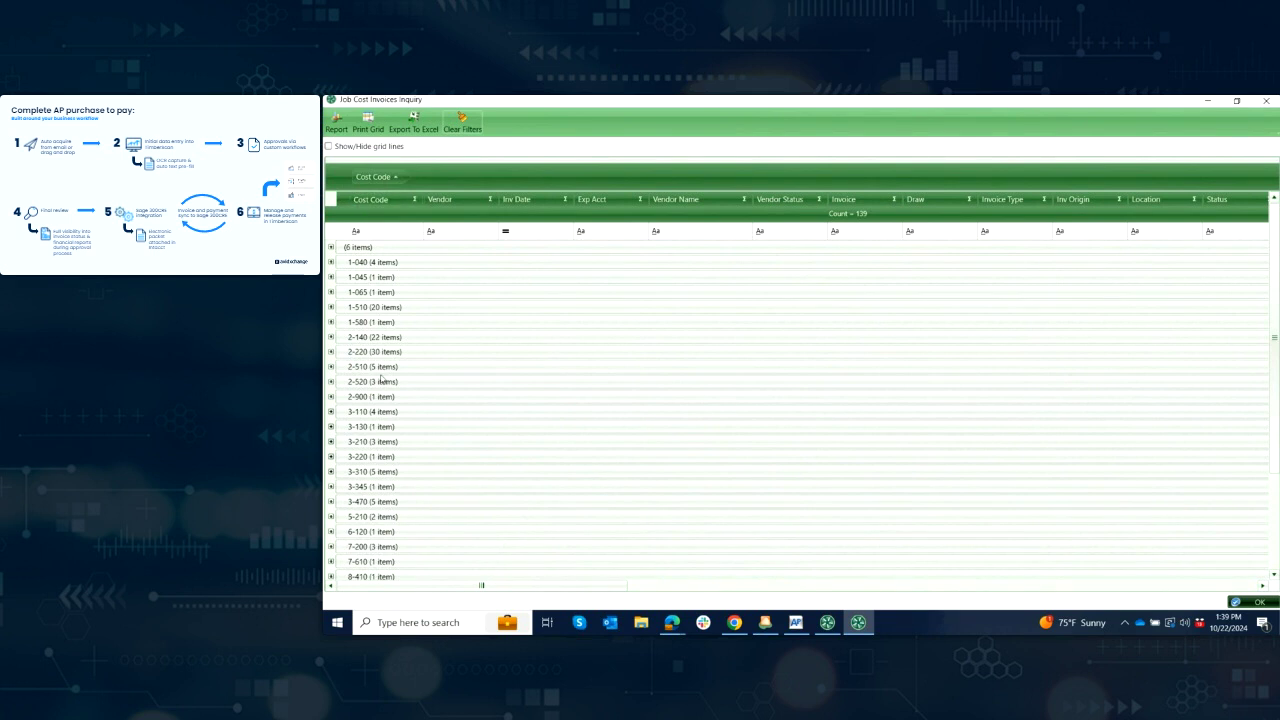
left_click(331, 352)
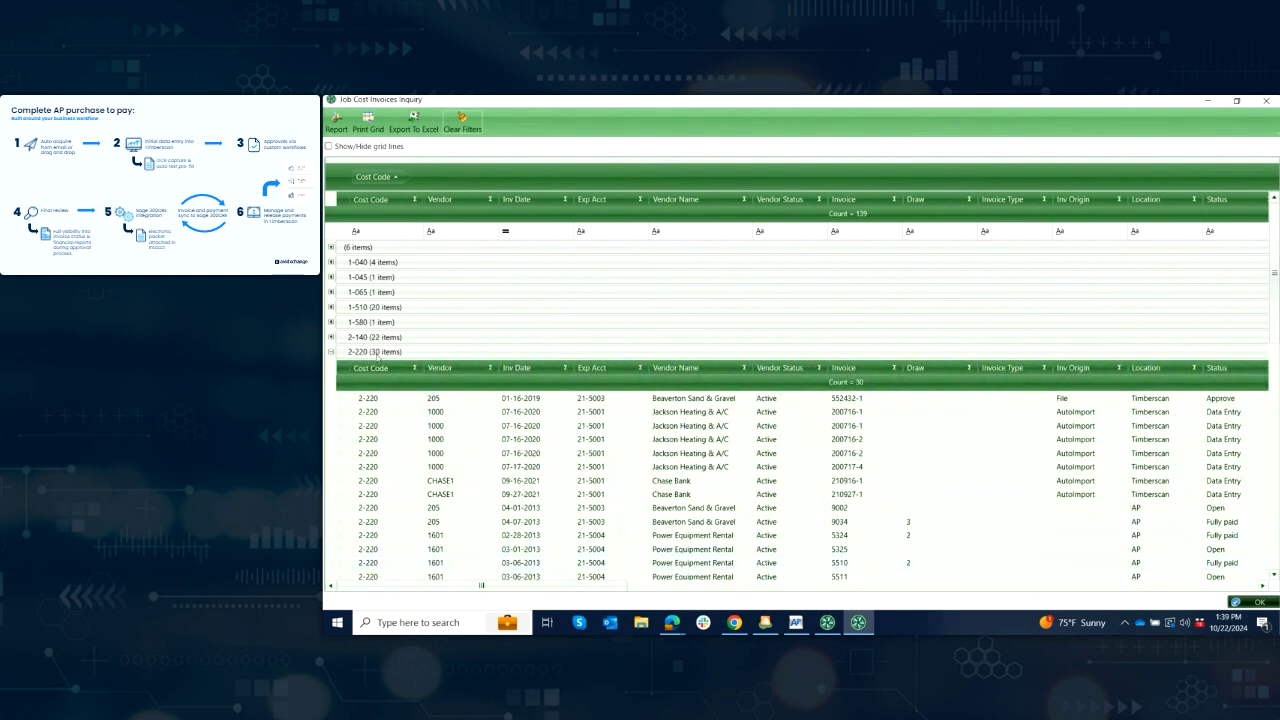
Step: Examine the 2-220 group's invoices across the vendor, status, description, amount and balance columns, and close the inquiry
scroll(886, 398, "down", 2)
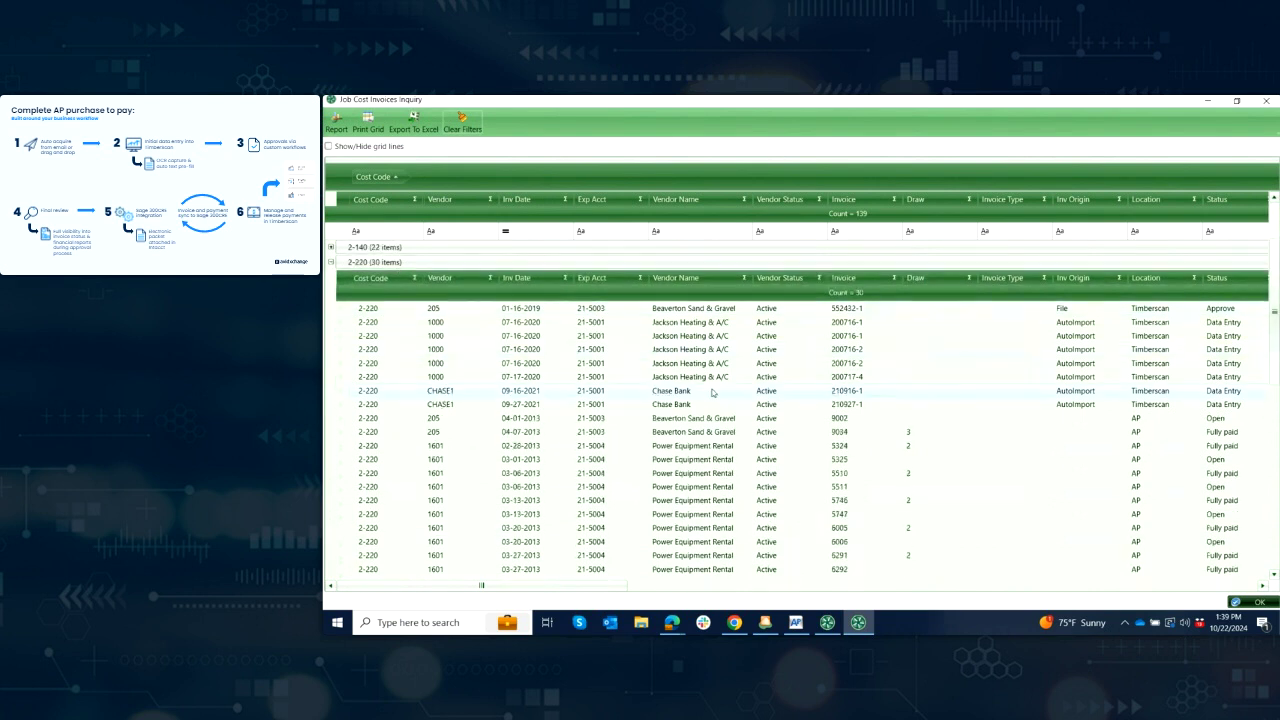
left_click_drag(600, 586, 671, 596)
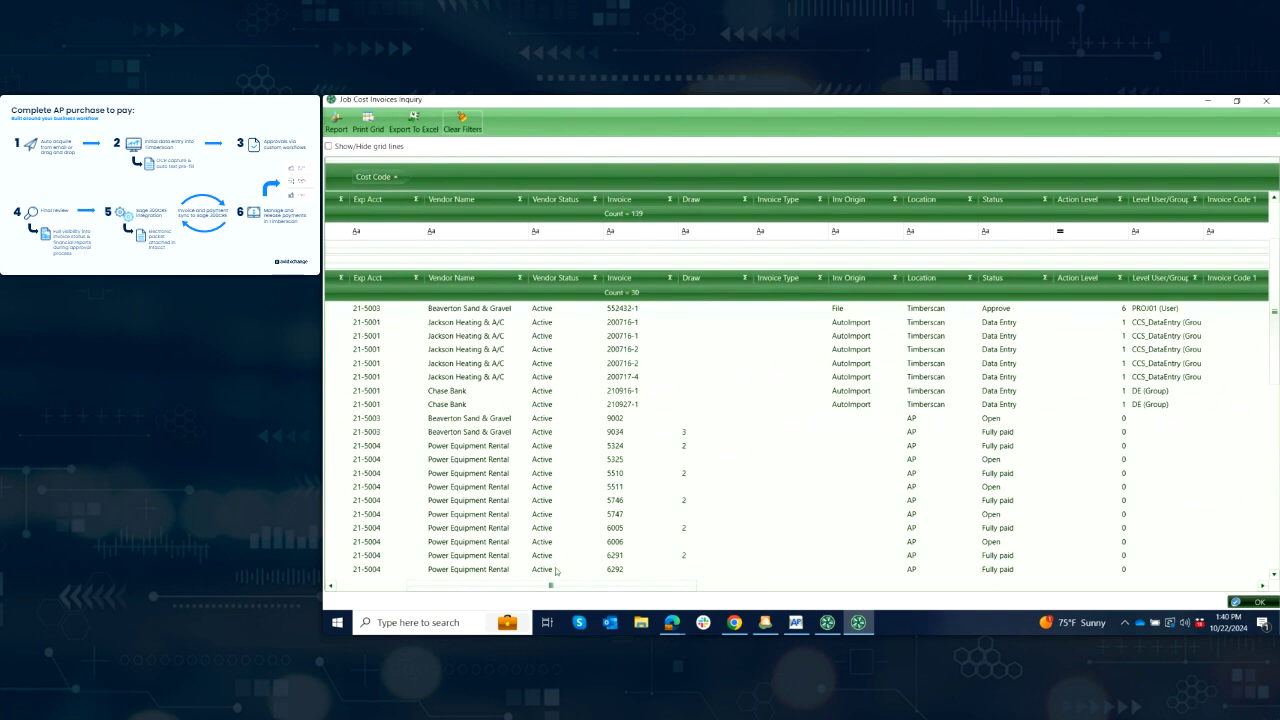
left_click_drag(624, 585, 770, 586)
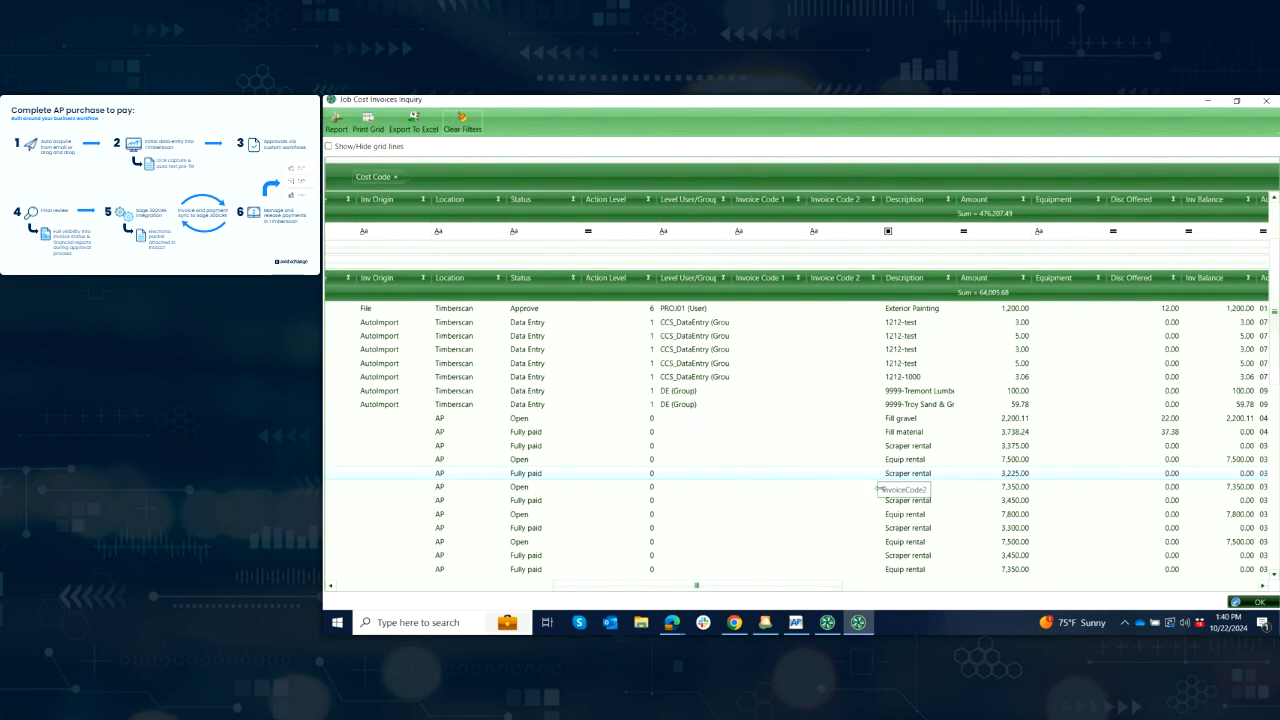
left_click_drag(839, 590, 857, 591)
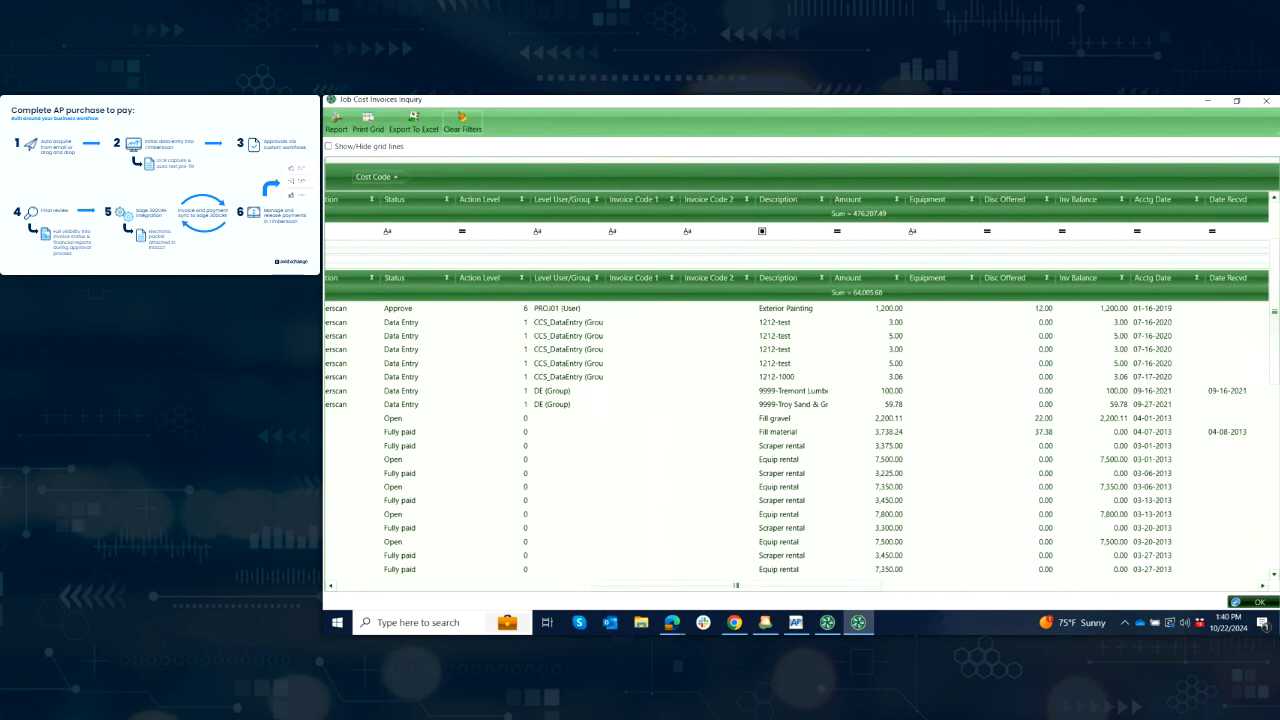
left_click(1258, 603)
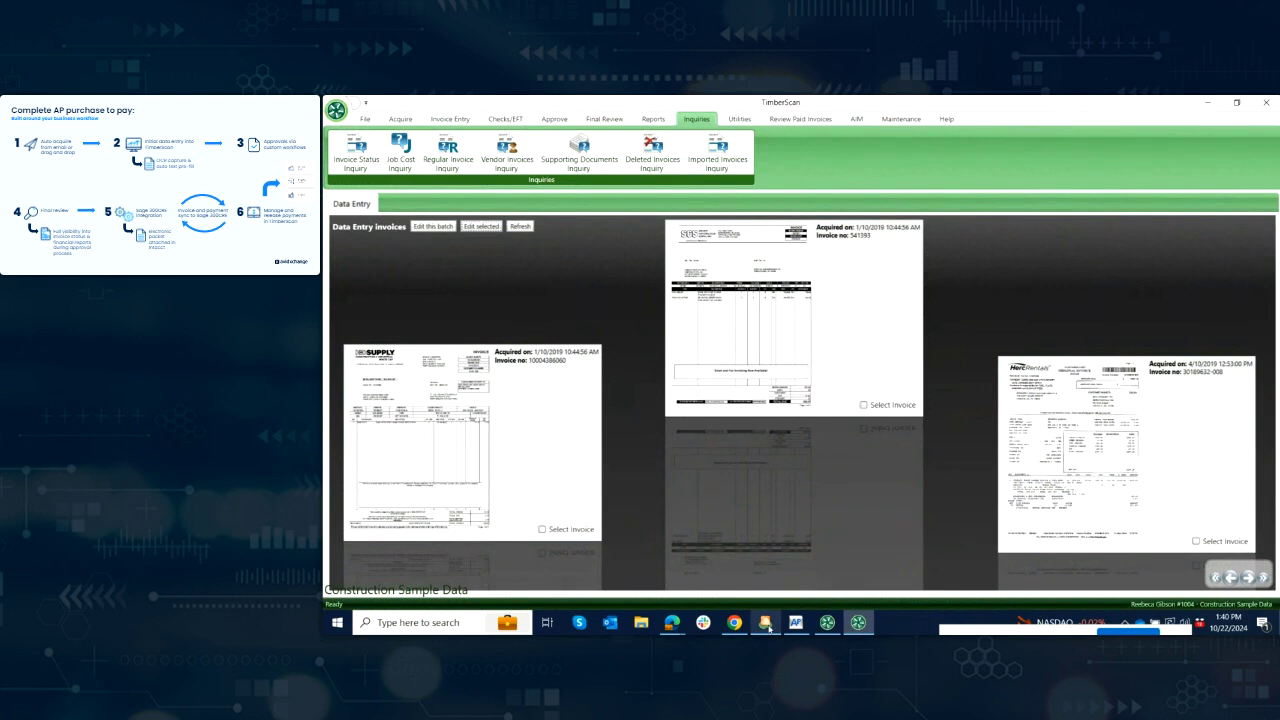
Step: Switch to the Sage 300 Invoice Register inquiry and open the selected scraper rental invoice's attached TIFF in a maximized Timber Viewer
left_click(765, 623)
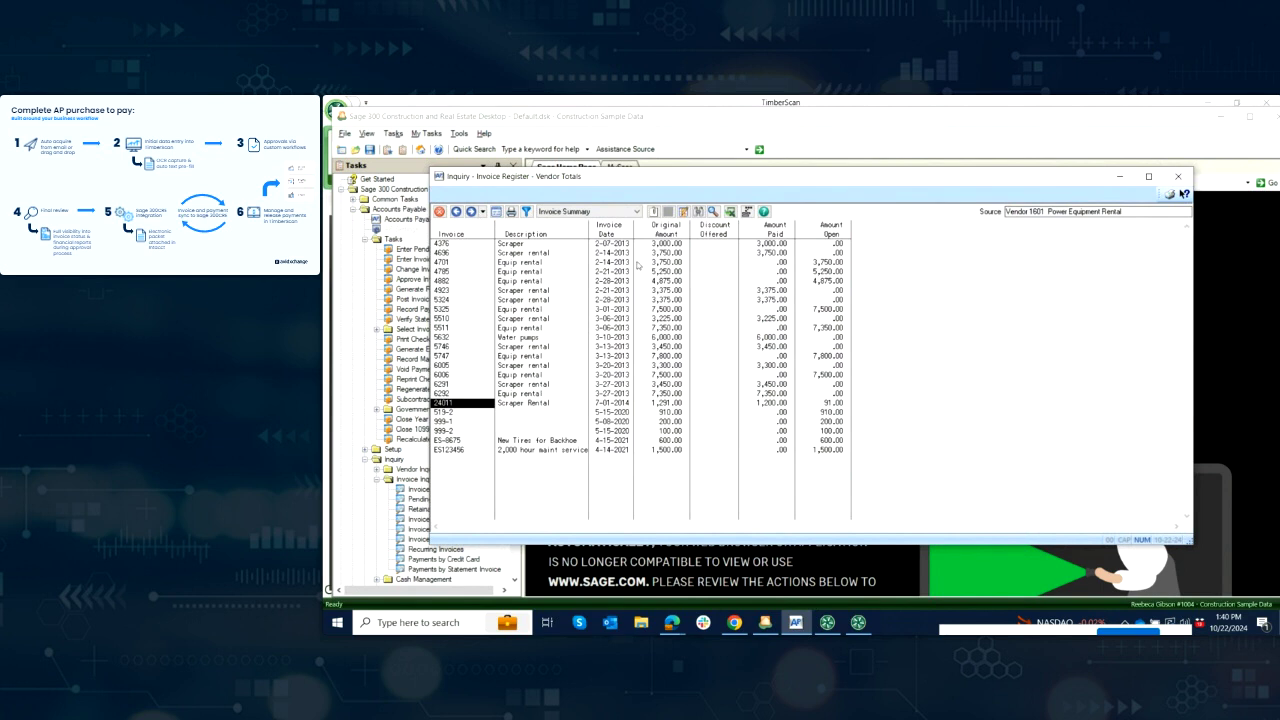
left_click(654, 212)
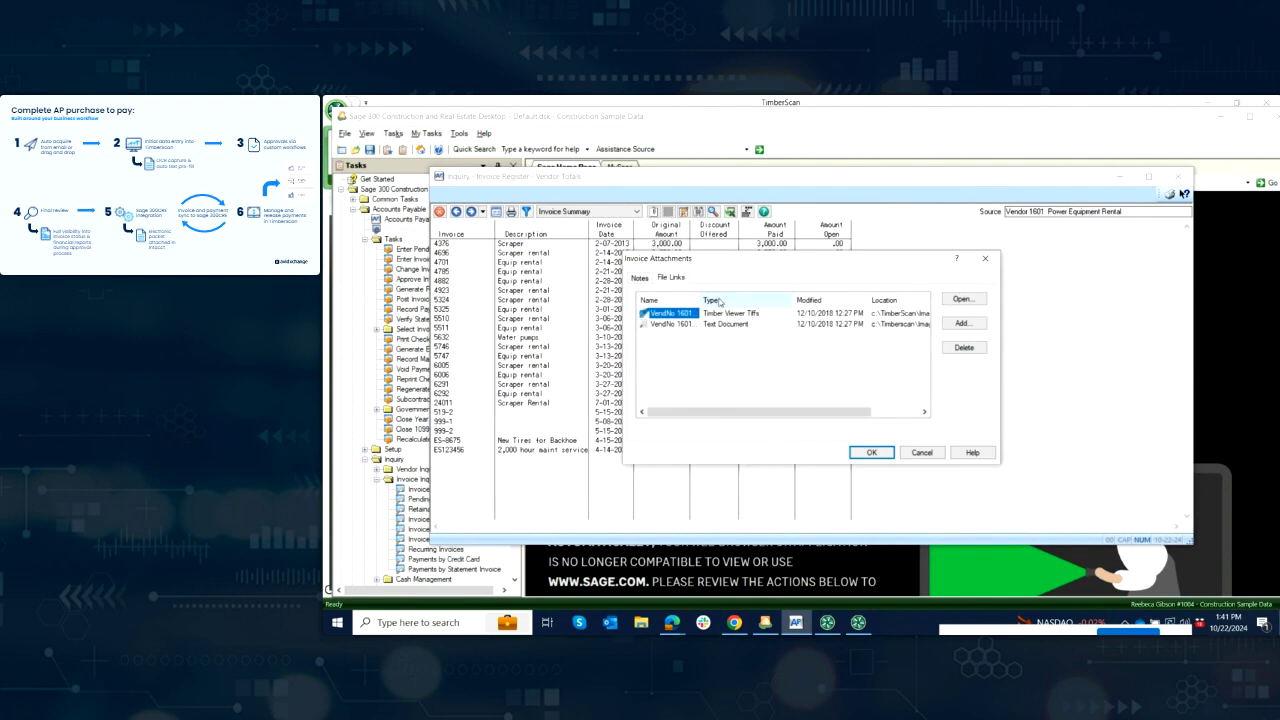
left_click(962, 299)
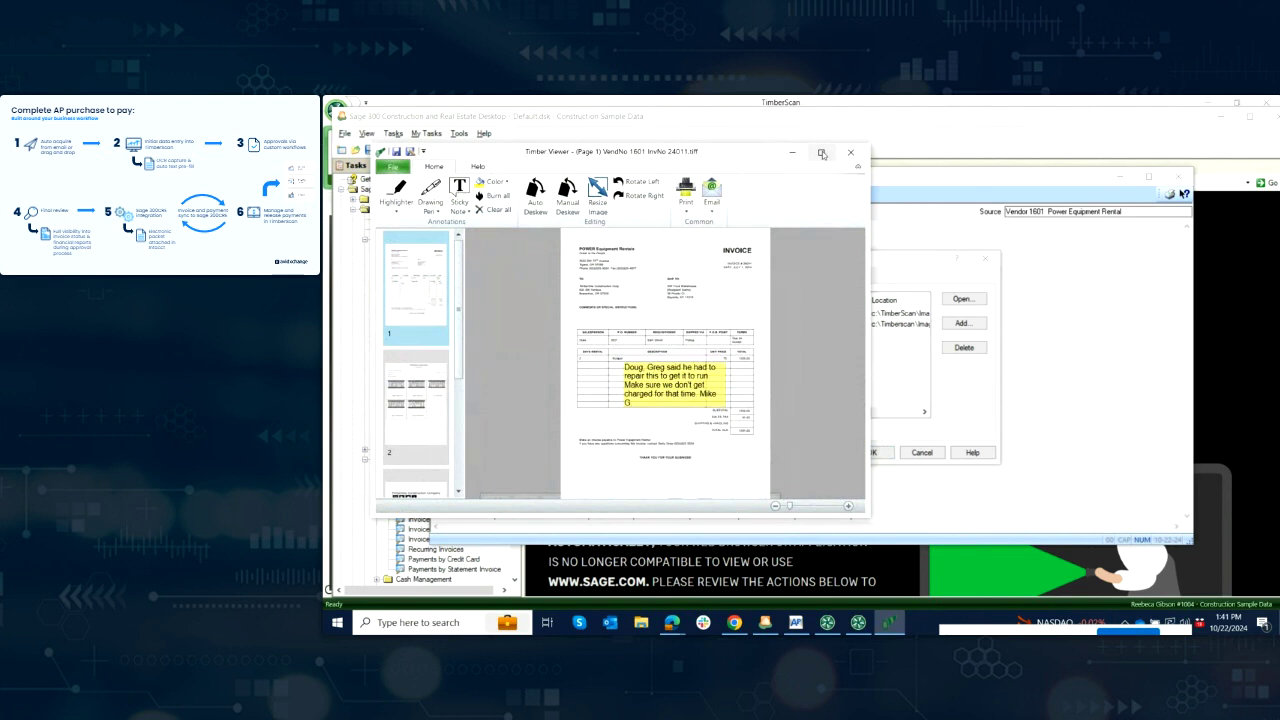
left_click(822, 153)
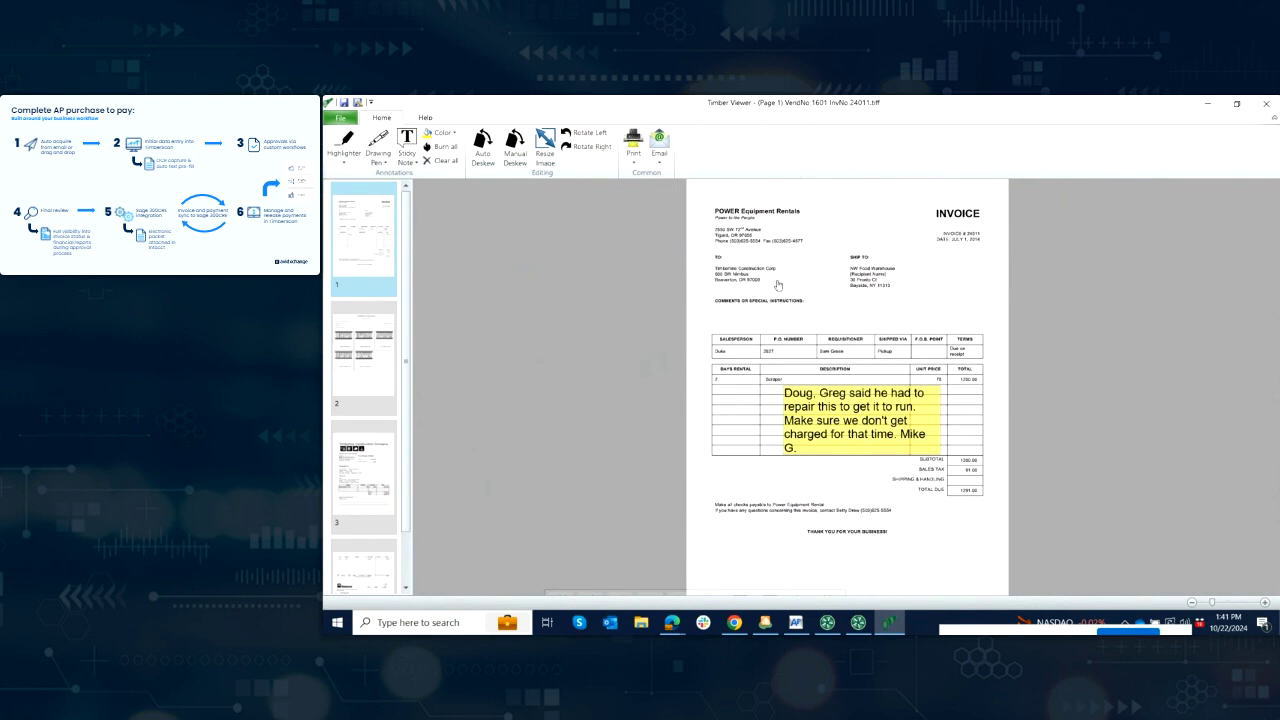
Step: View the packet's approval stamps, purchase order and check pages, and close the viewer, the attachments dialog and the Invoice Register inquiry
left_click(360, 355)
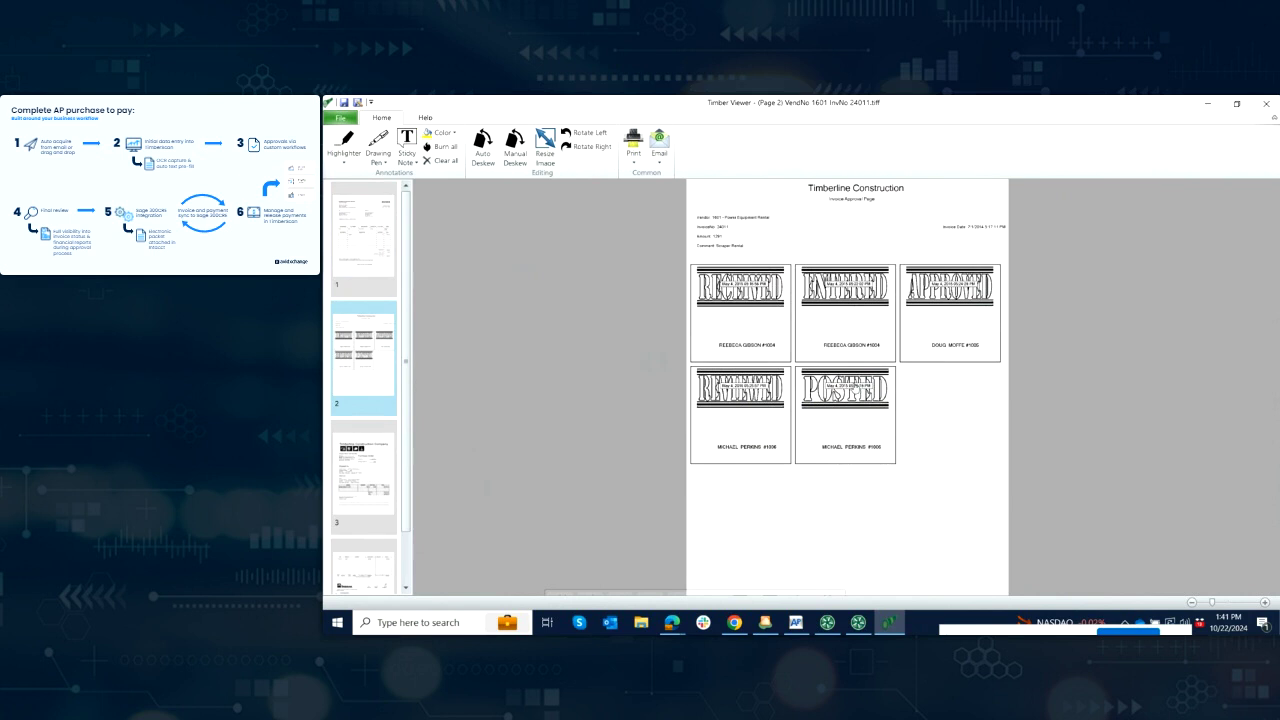
left_click(396, 505)
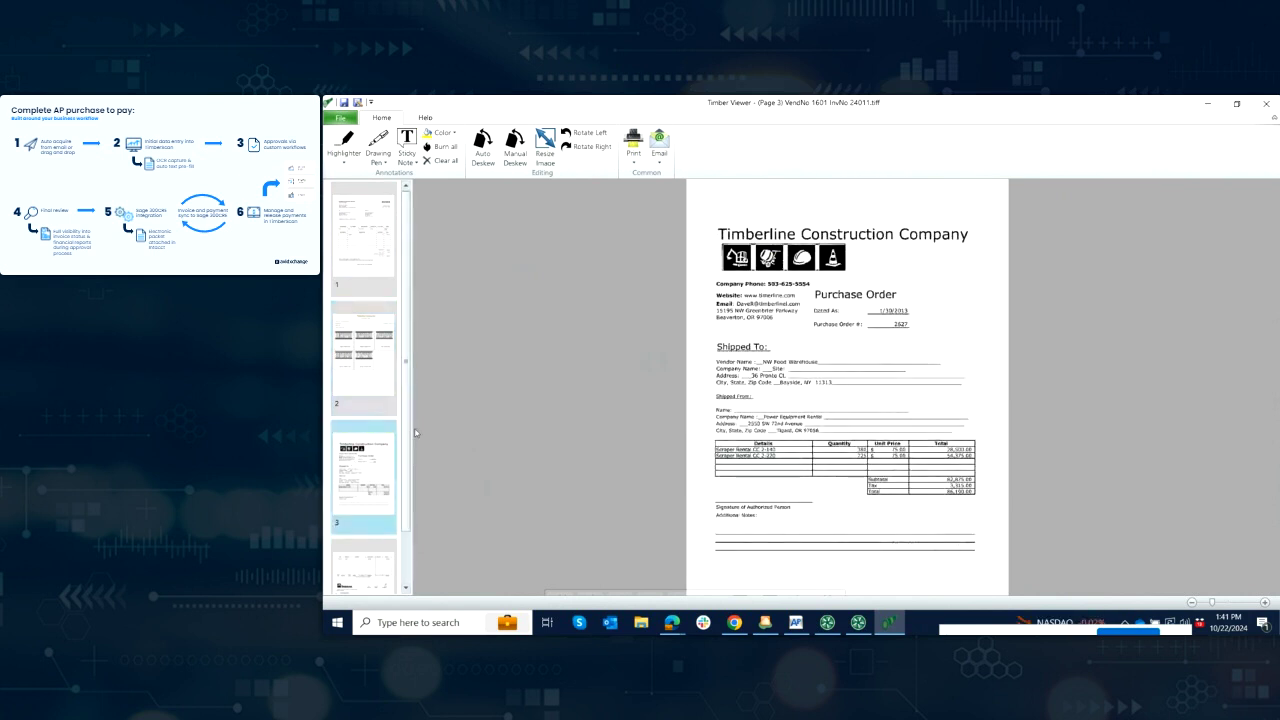
scroll(388, 540, "down", 1)
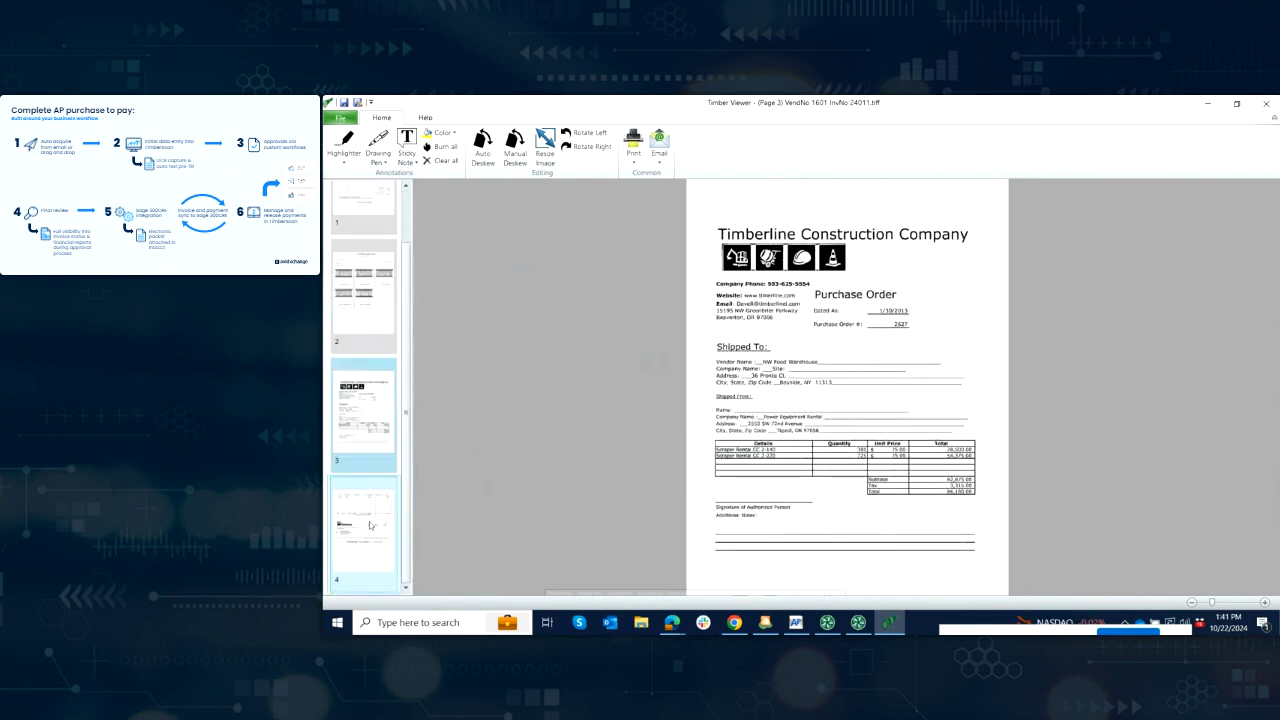
left_click(386, 554)
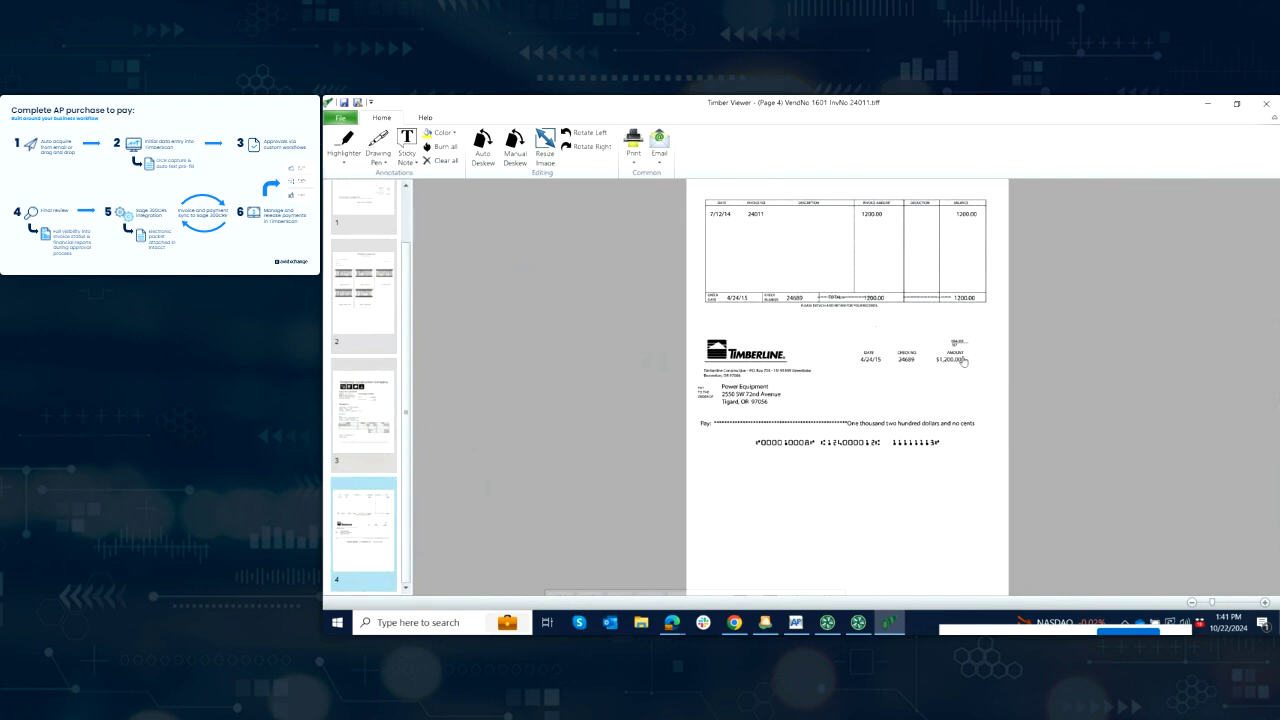
left_click(1266, 104)
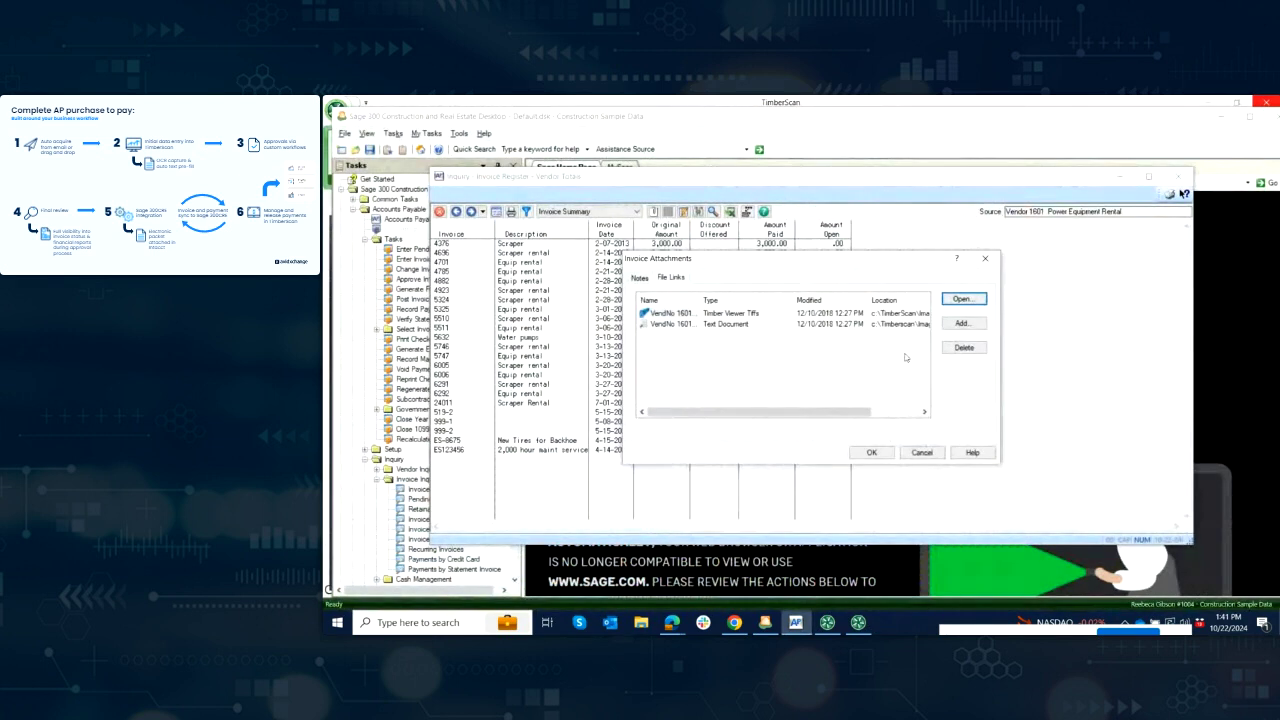
left_click(924, 451)
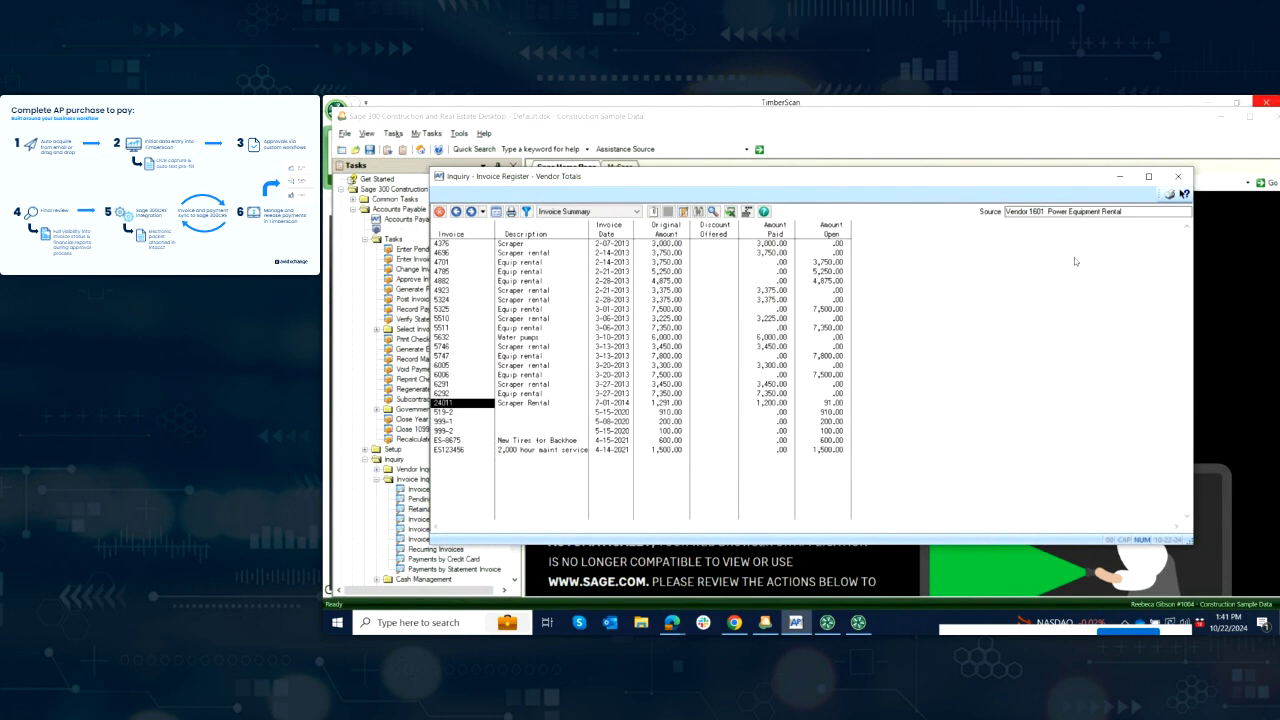
left_click(1178, 177)
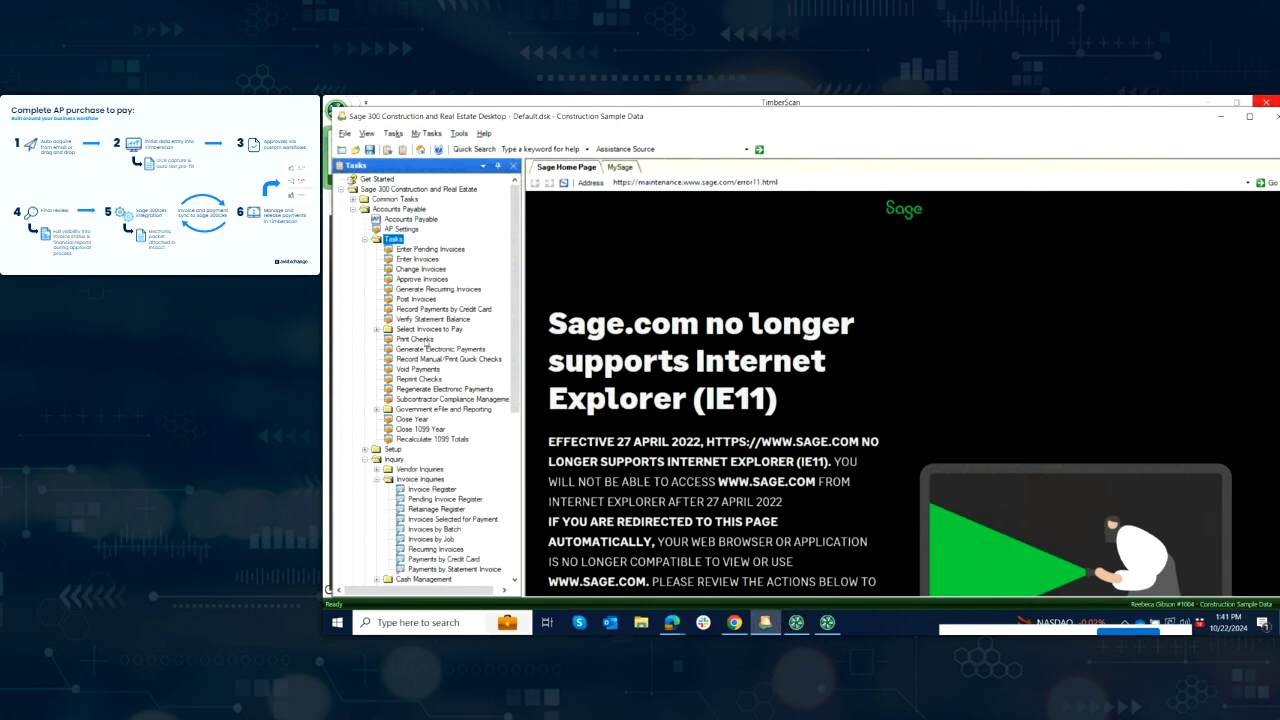
Step: Open Print Checks, view the printers available in its printer setup, and cancel both dialogs
left_click(416, 341)
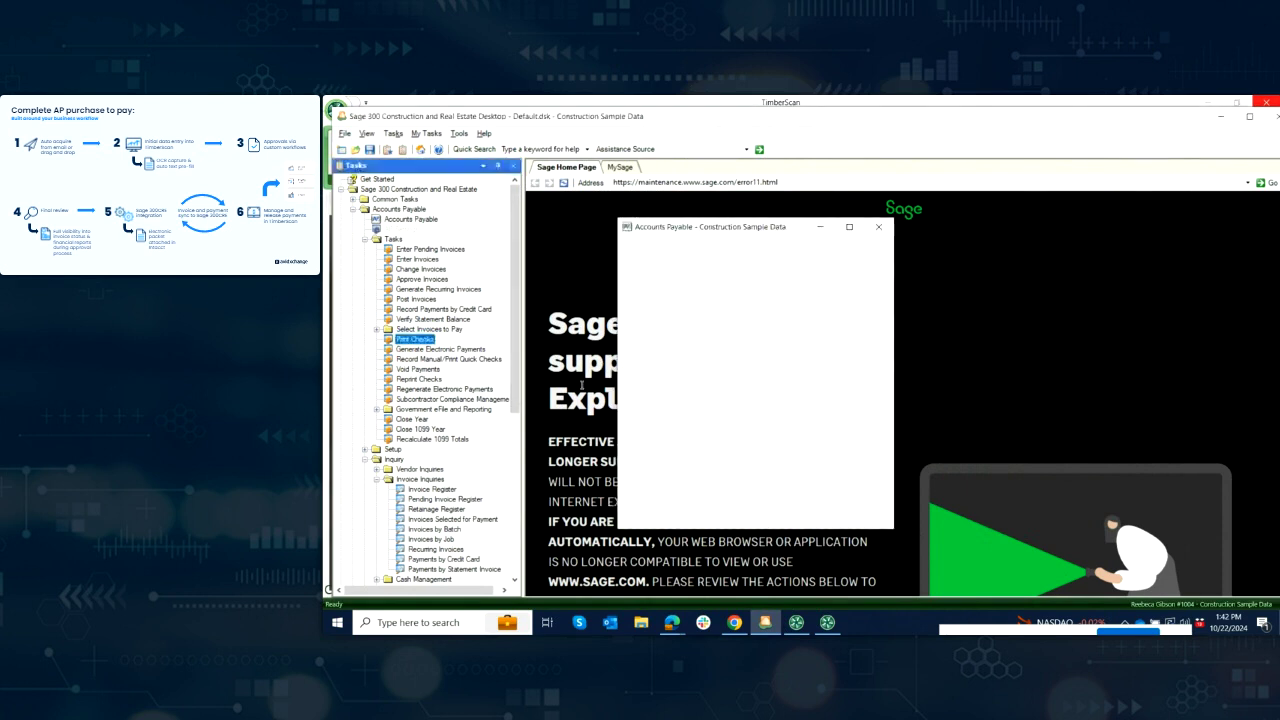
left_click(787, 434)
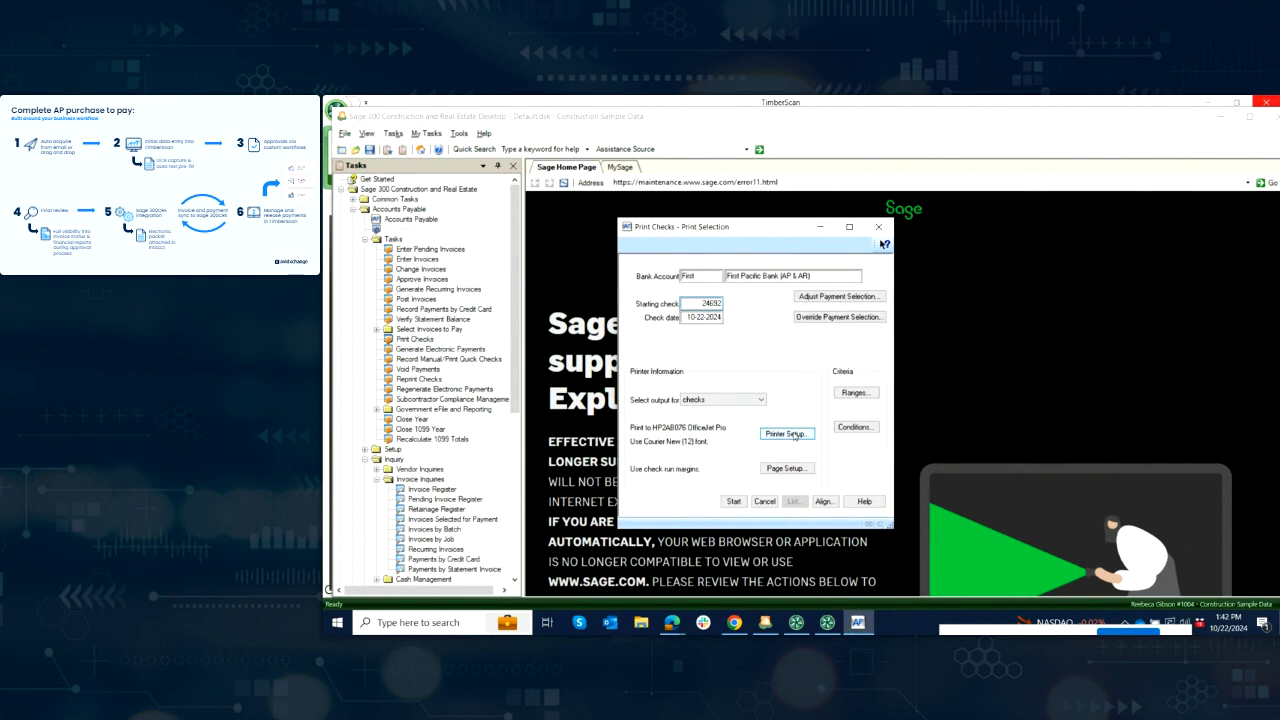
left_click(875, 339)
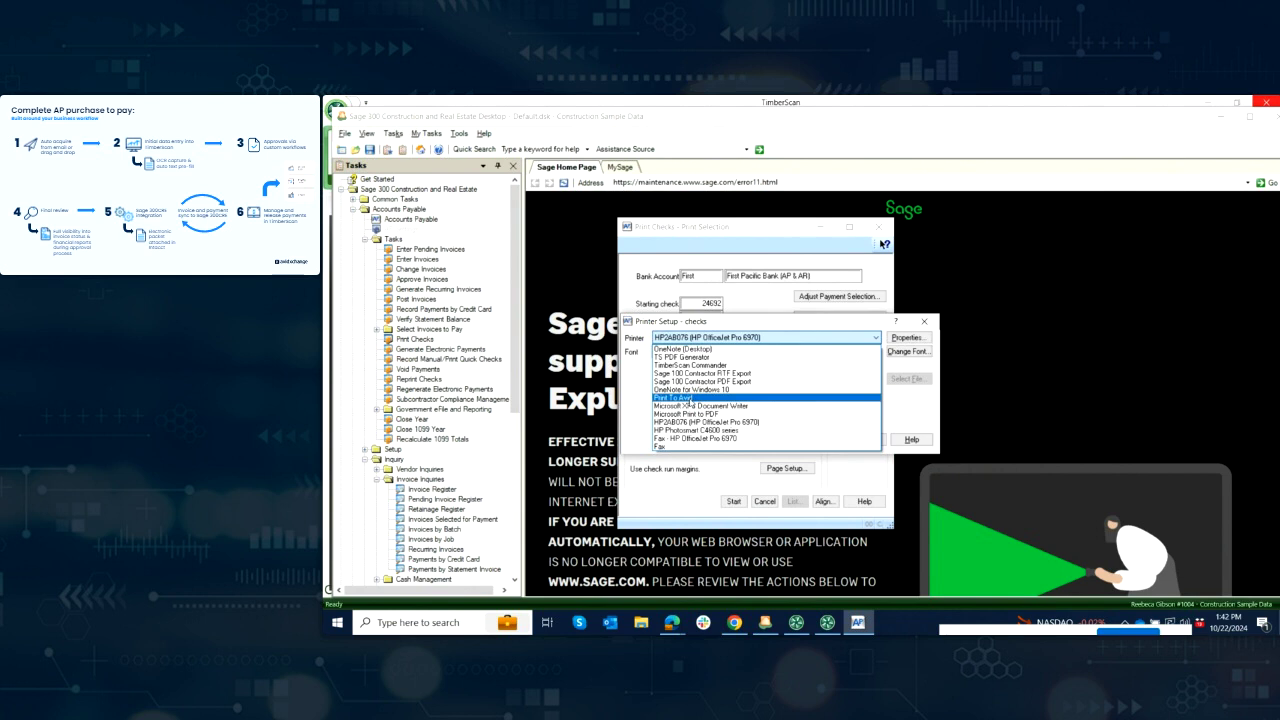
left_click(1006, 368)
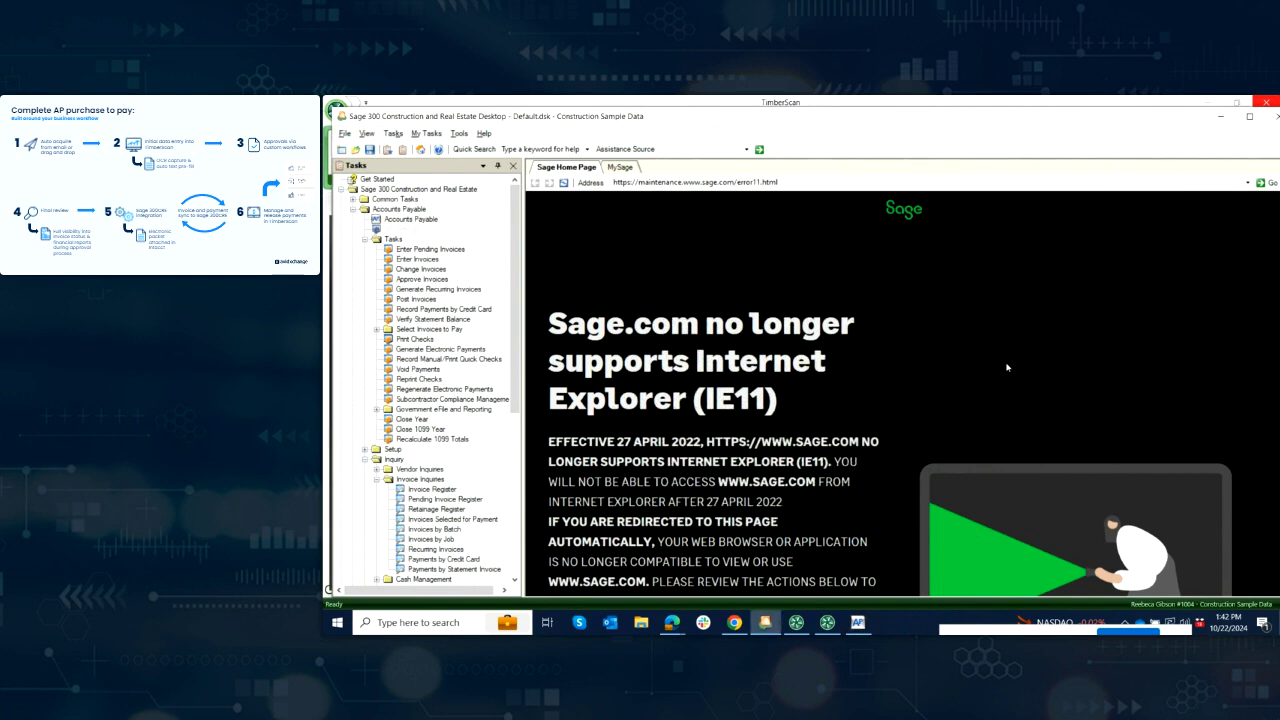
left_click(1220, 119)
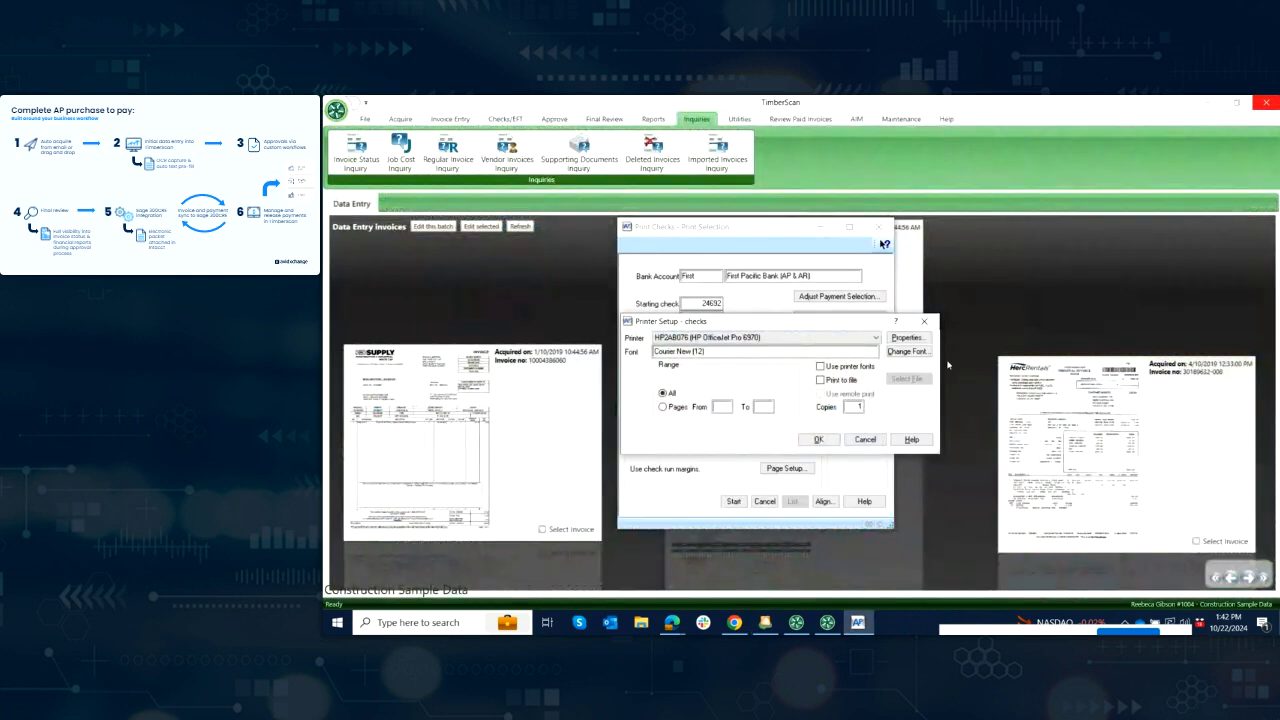
left_click(864, 441)
left_click(763, 501)
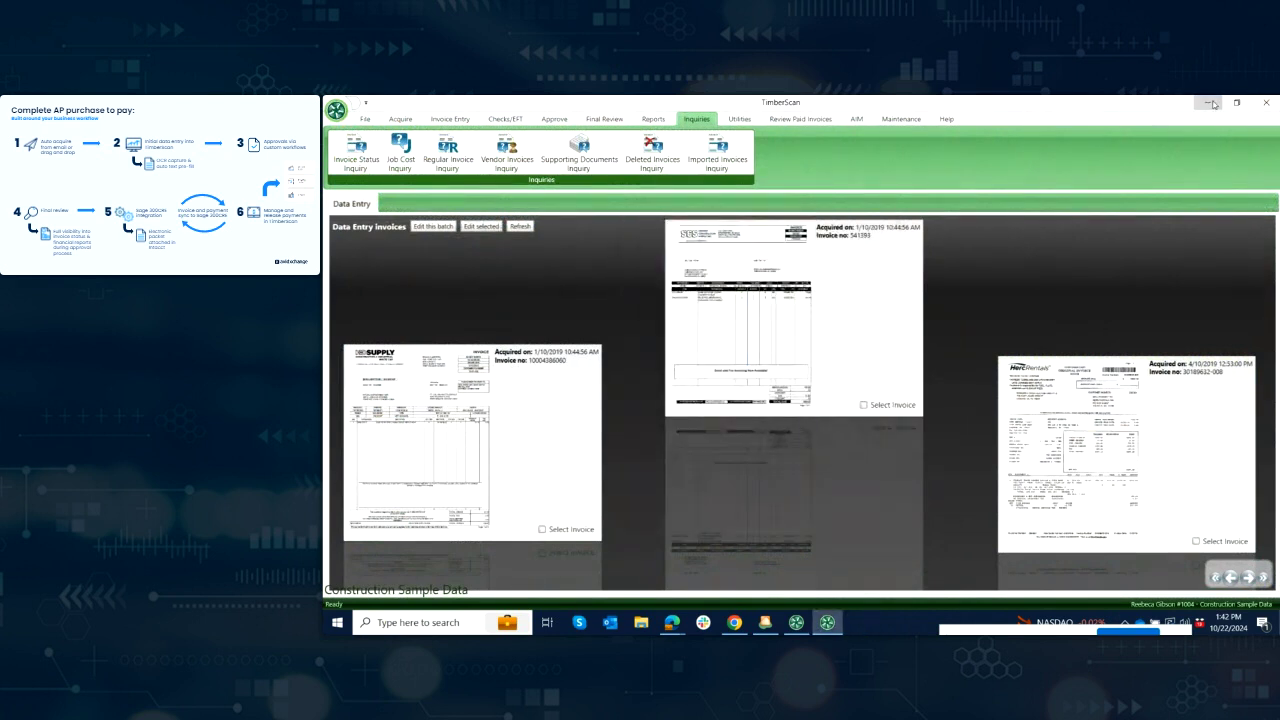
Step: Switch to TimberScan GO in the browser, open the AvidPay Payments Control approval queue, and search for its payments
left_click(1210, 106)
mouse_move(675, 625)
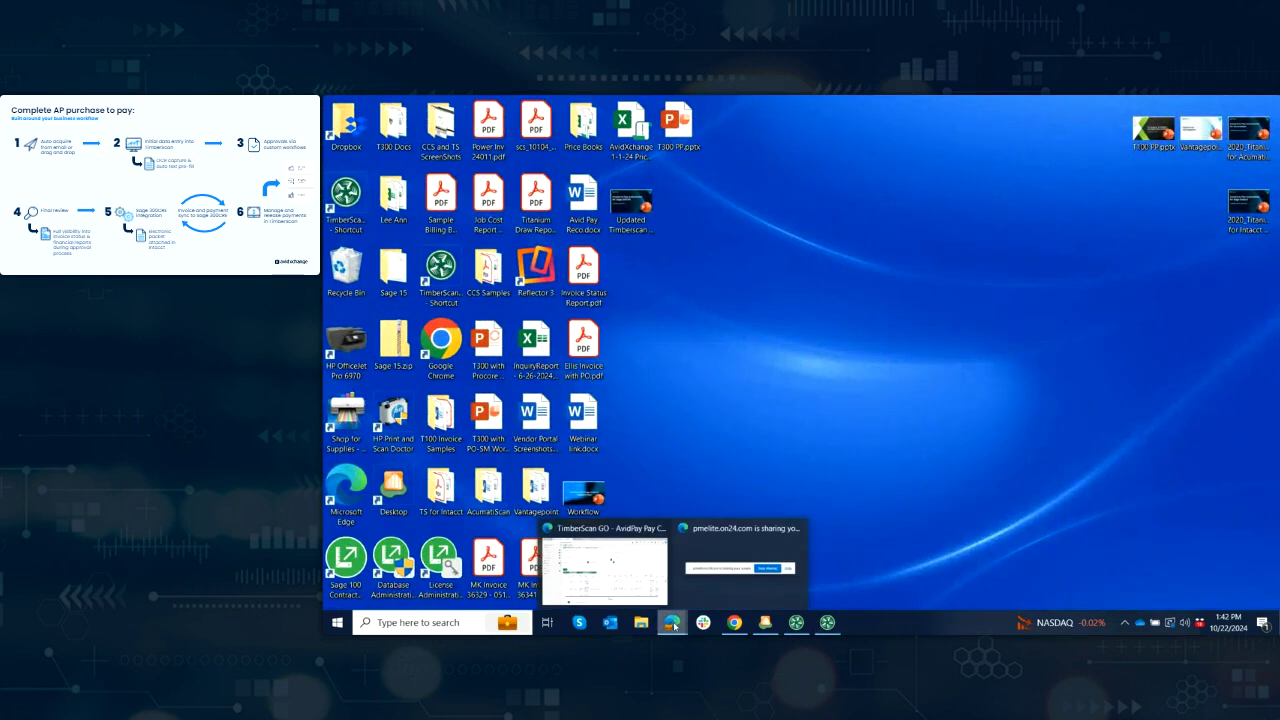
left_click(615, 585)
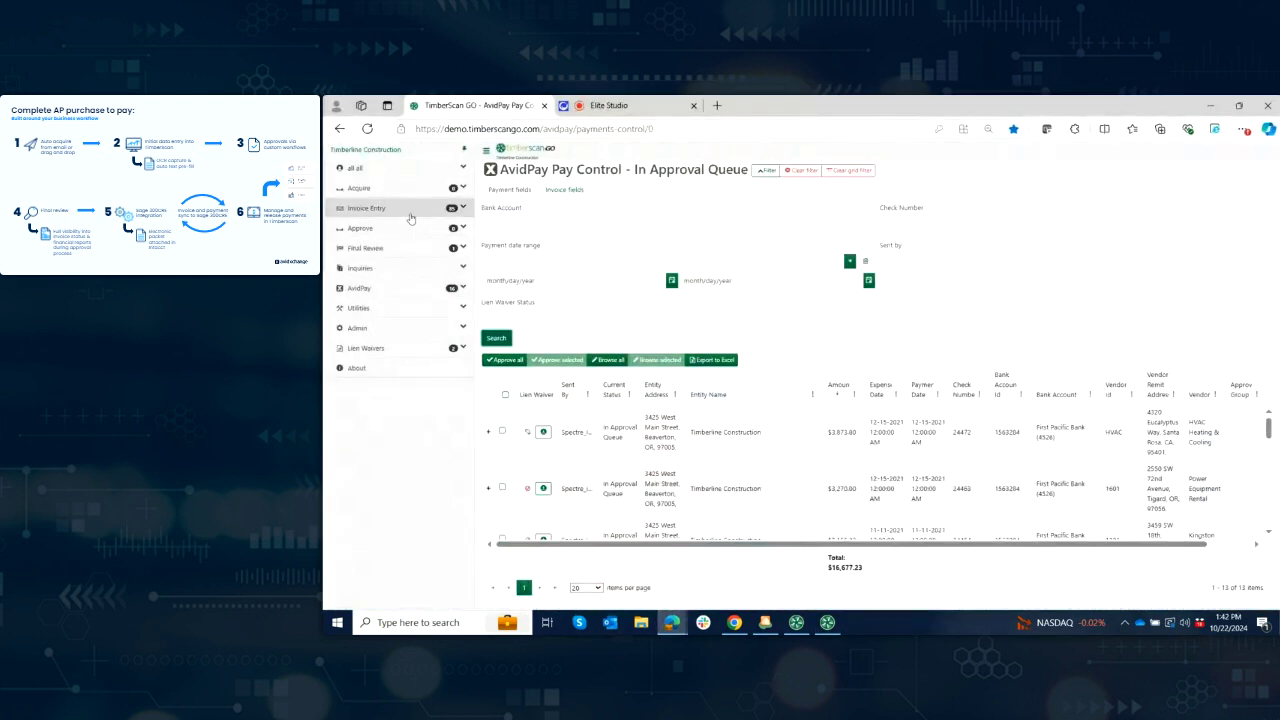
left_click(462, 288)
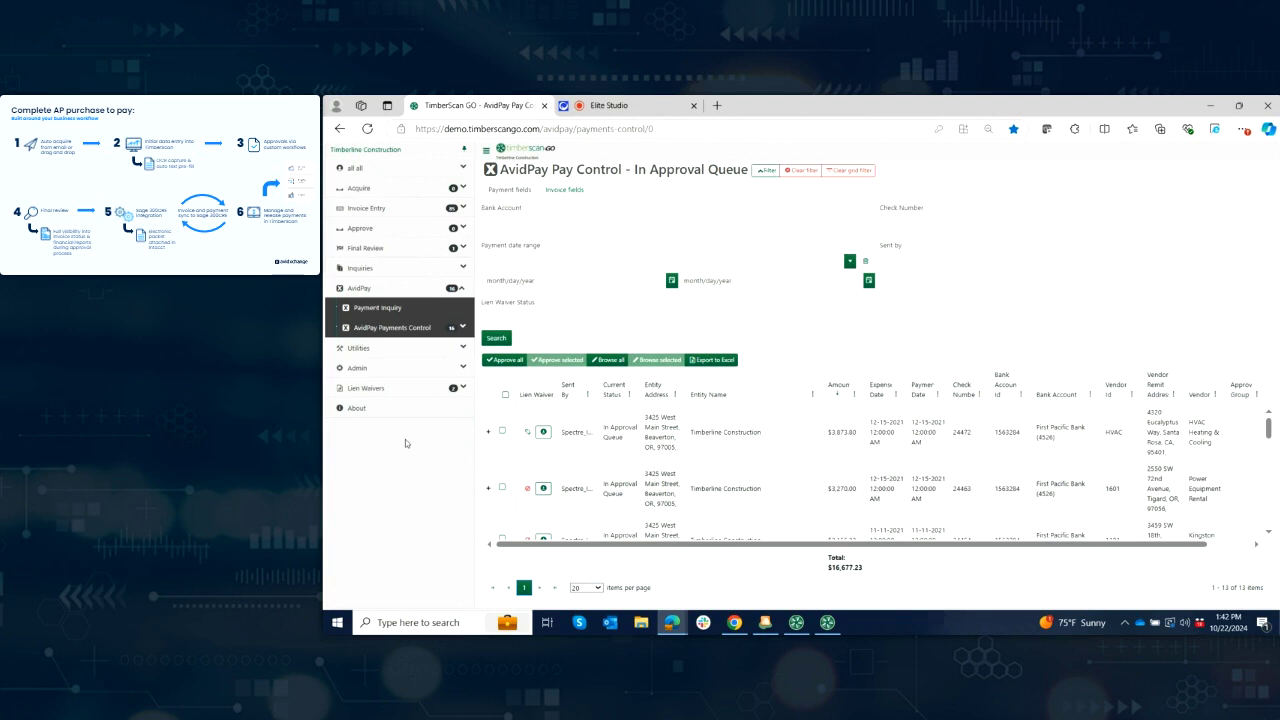
left_click(463, 330)
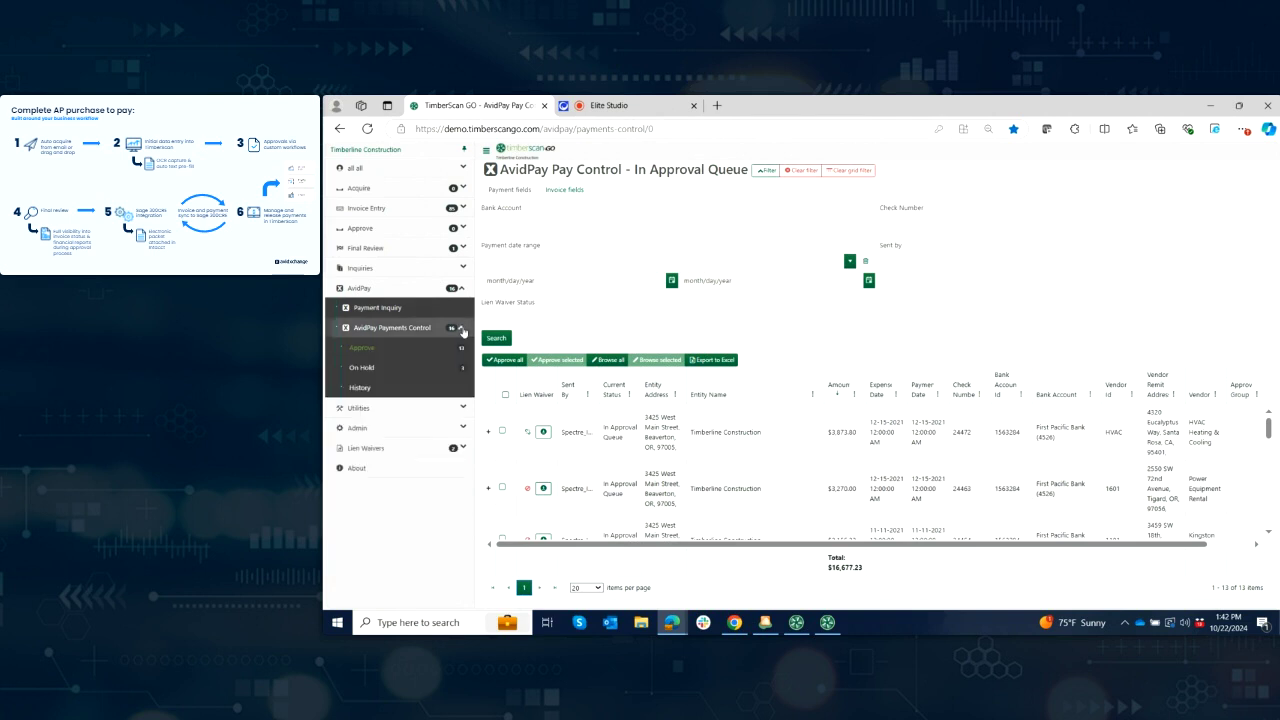
left_click(360, 350)
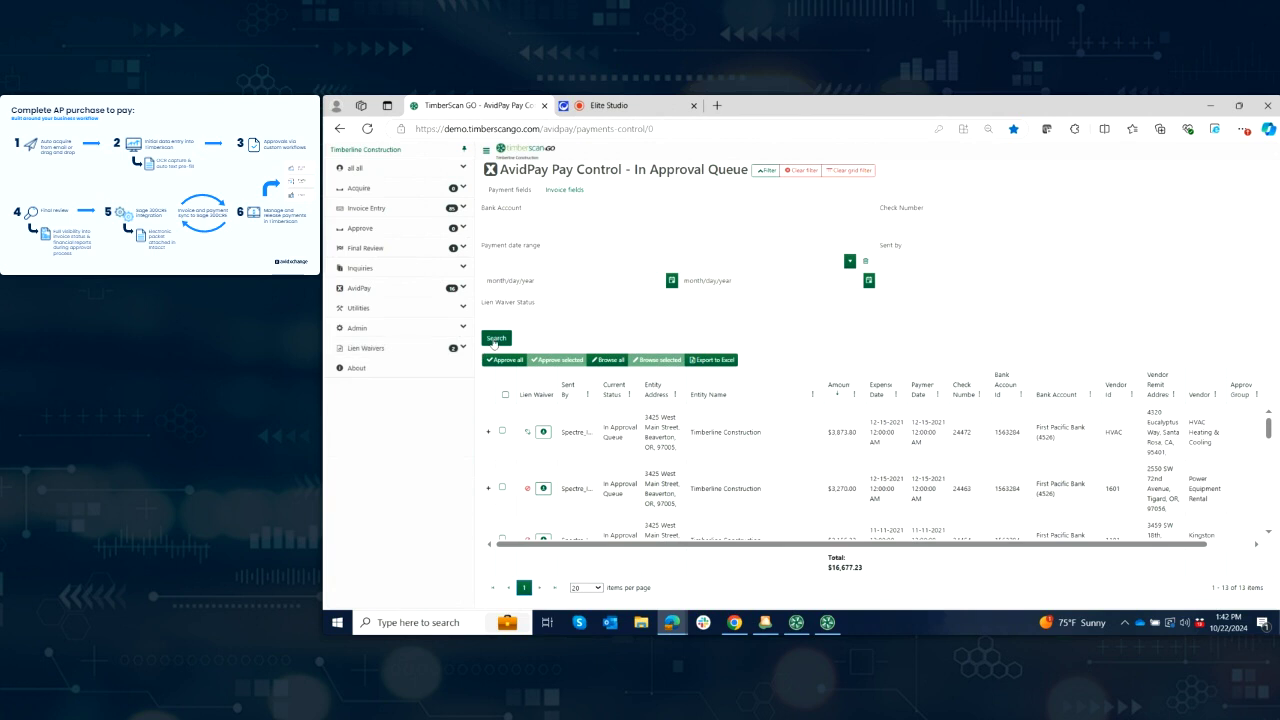
left_click(494, 340)
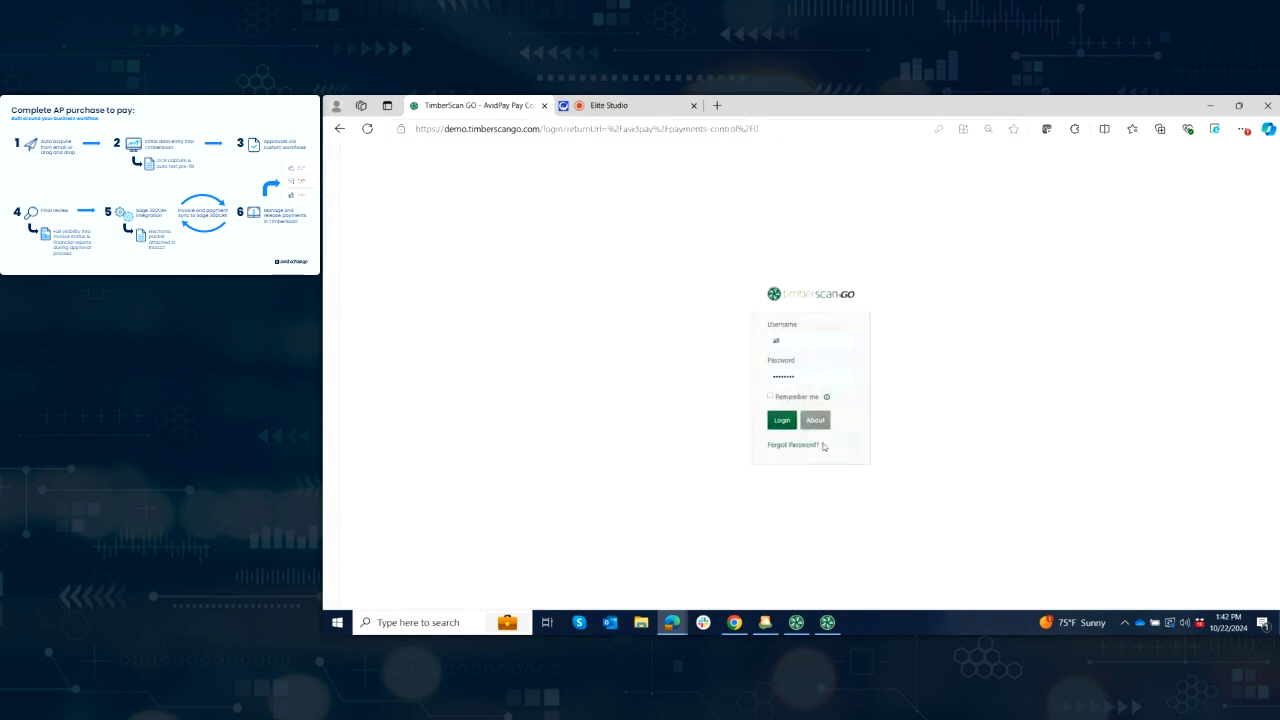
Step: Log back in to TimberScan GO with the prefilled credentials to return to the AvidPay approval queue
left_click(770, 428)
left_click(796, 396)
left_click(805, 409)
left_click(784, 437)
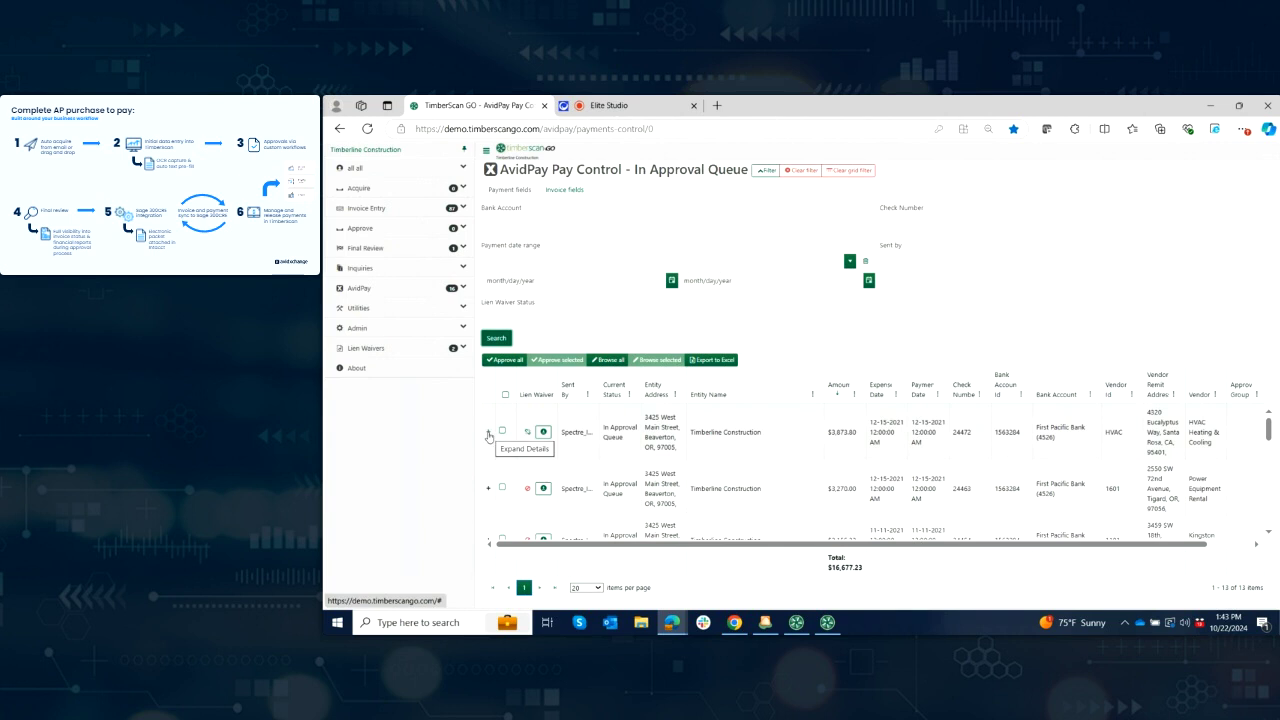
Step: Expand the Kingston Plumbing payment's details to view its invoice, and collapse them again
scroll(489, 444, "down", 1)
left_click(488, 477)
scroll(600, 480, "down", 1)
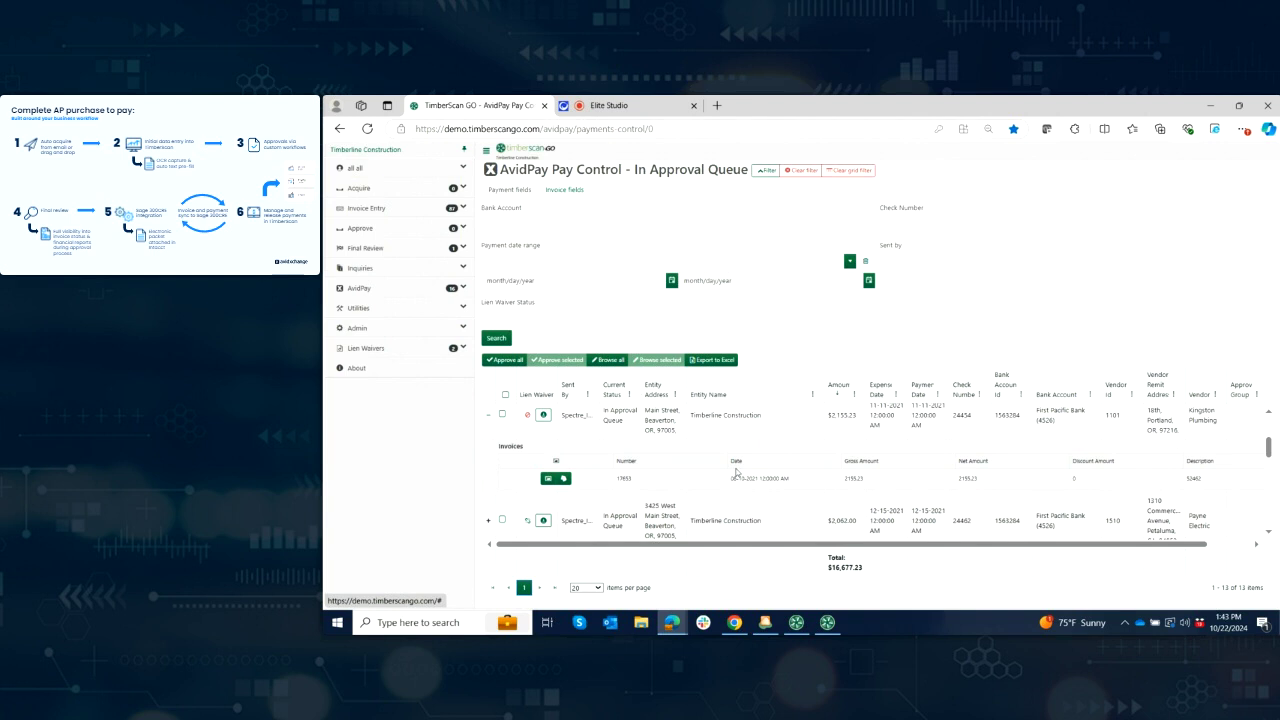
left_click(488, 418)
Step: Browse all queued payments and view the HVAC Heating & Cooling invoice image with its approval page
left_click(612, 360)
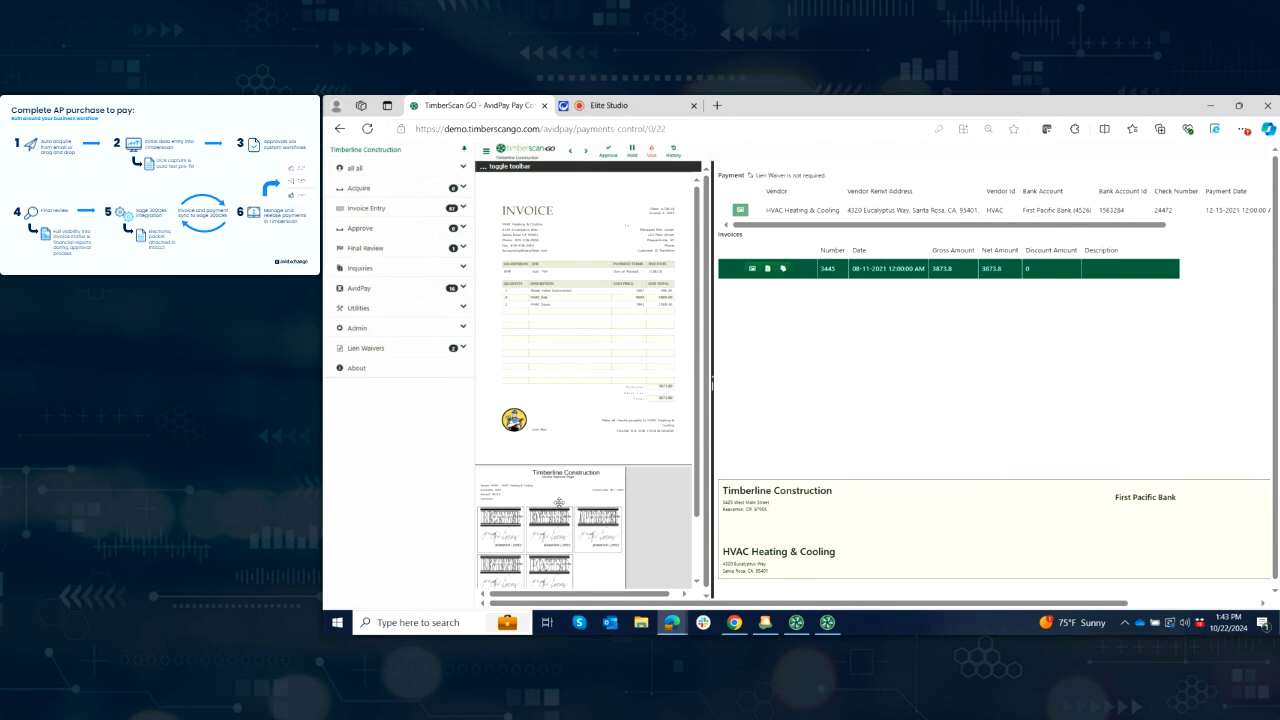
left_click_drag(698, 486, 697, 540)
scroll(685, 369, "down", 1)
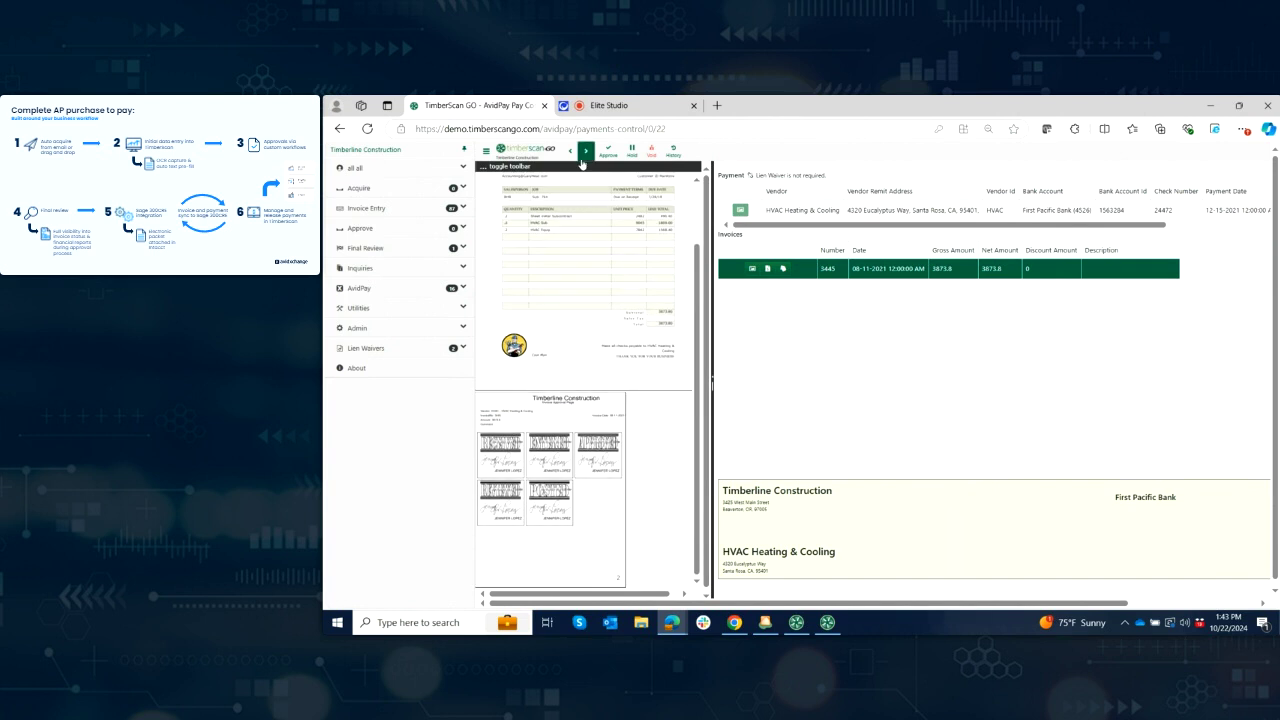
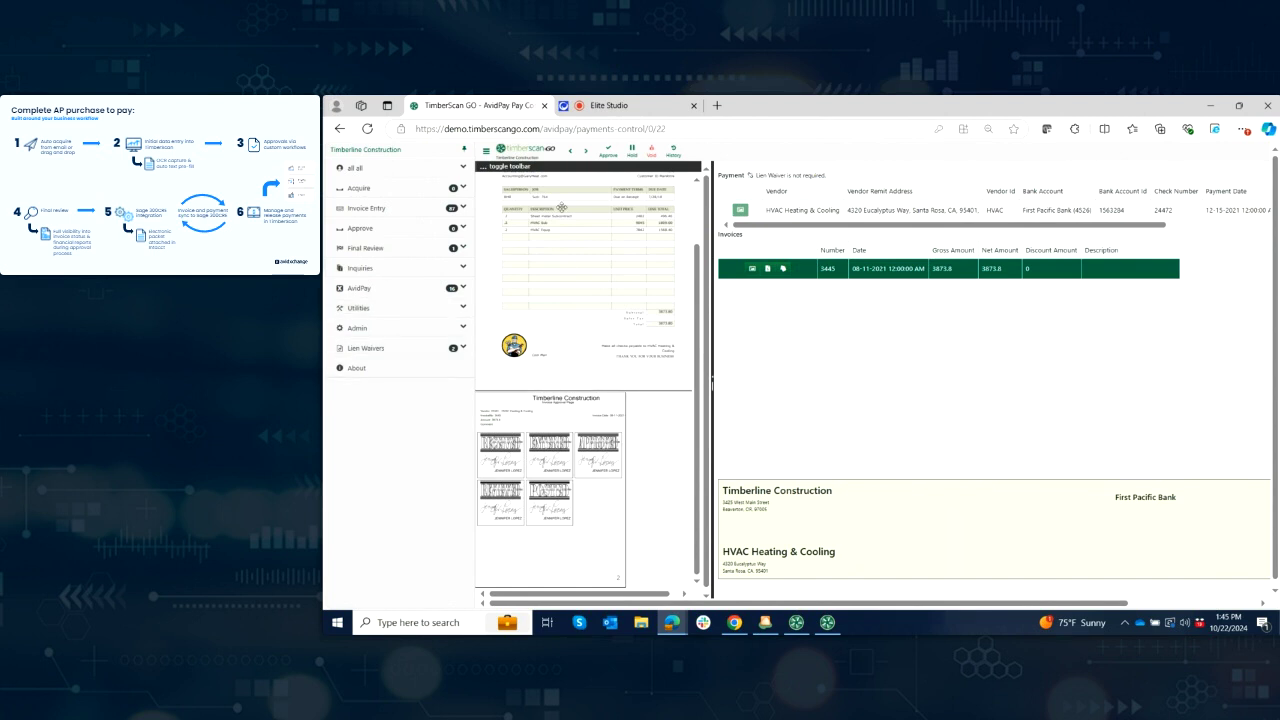
Step: Open the AvidPay Payment Inquiry and search for all payments without any filter criteria
left_click(464, 289)
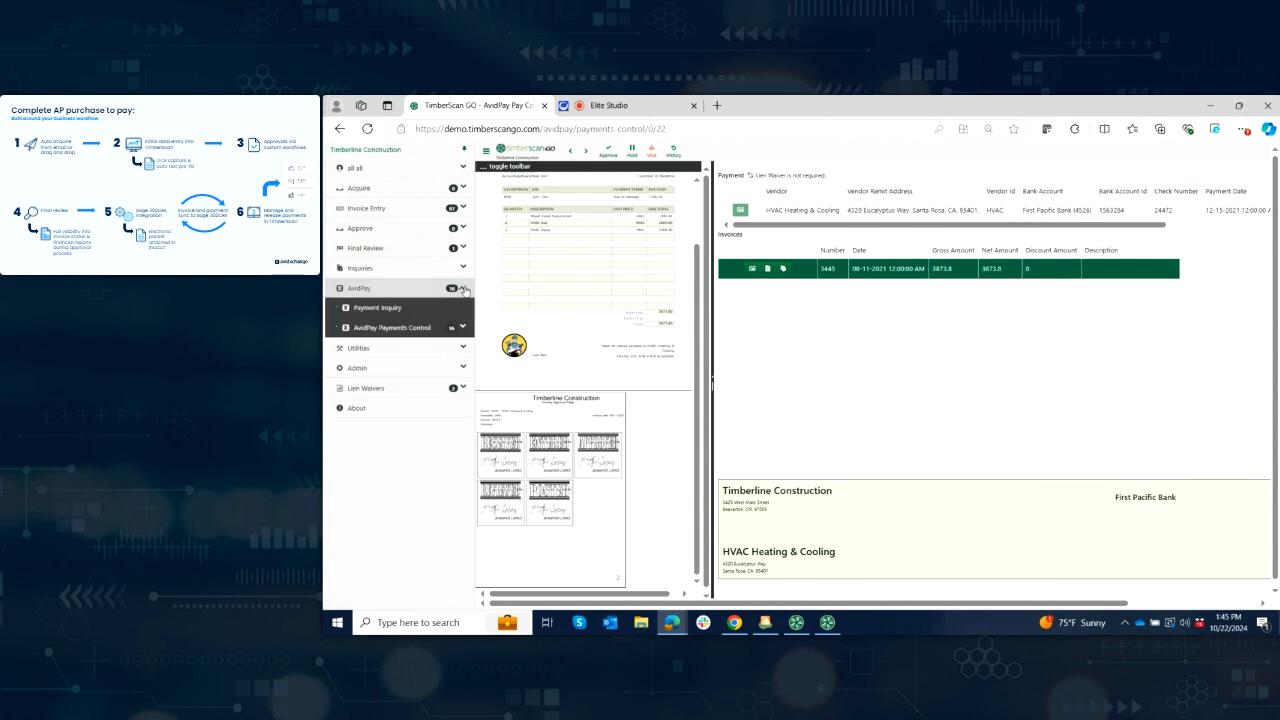
left_click(386, 309)
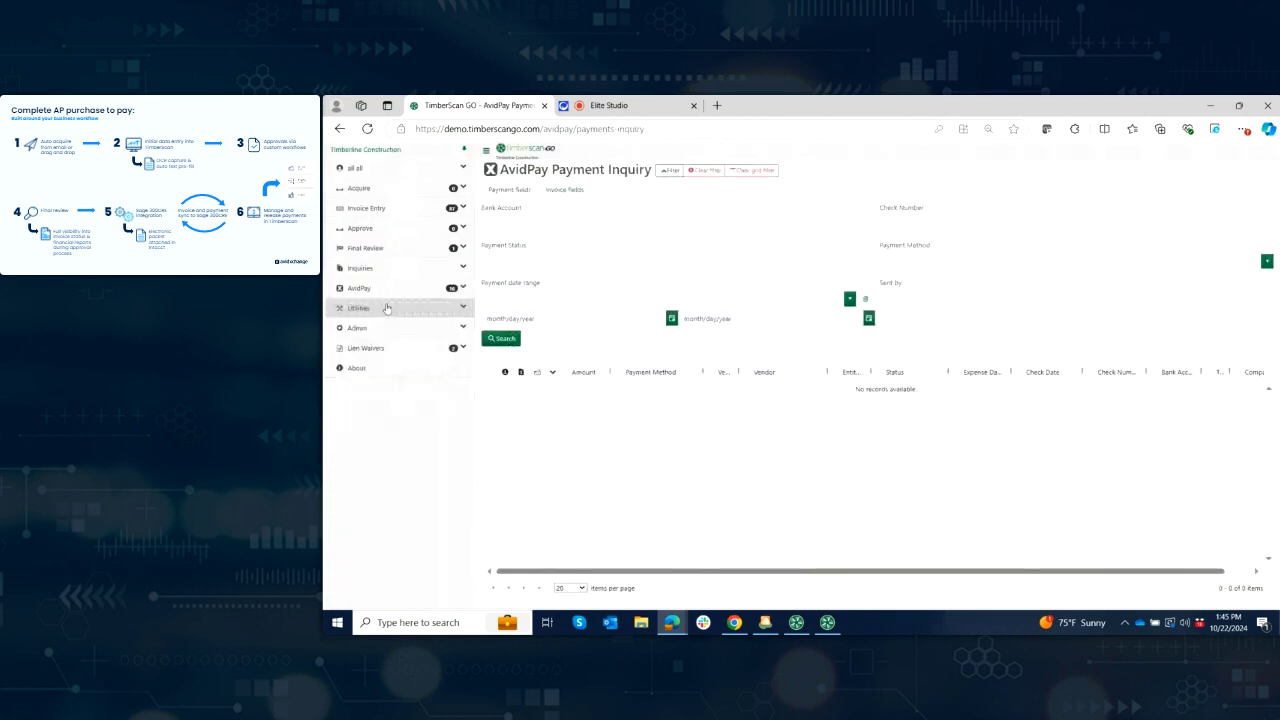
left_click(506, 339)
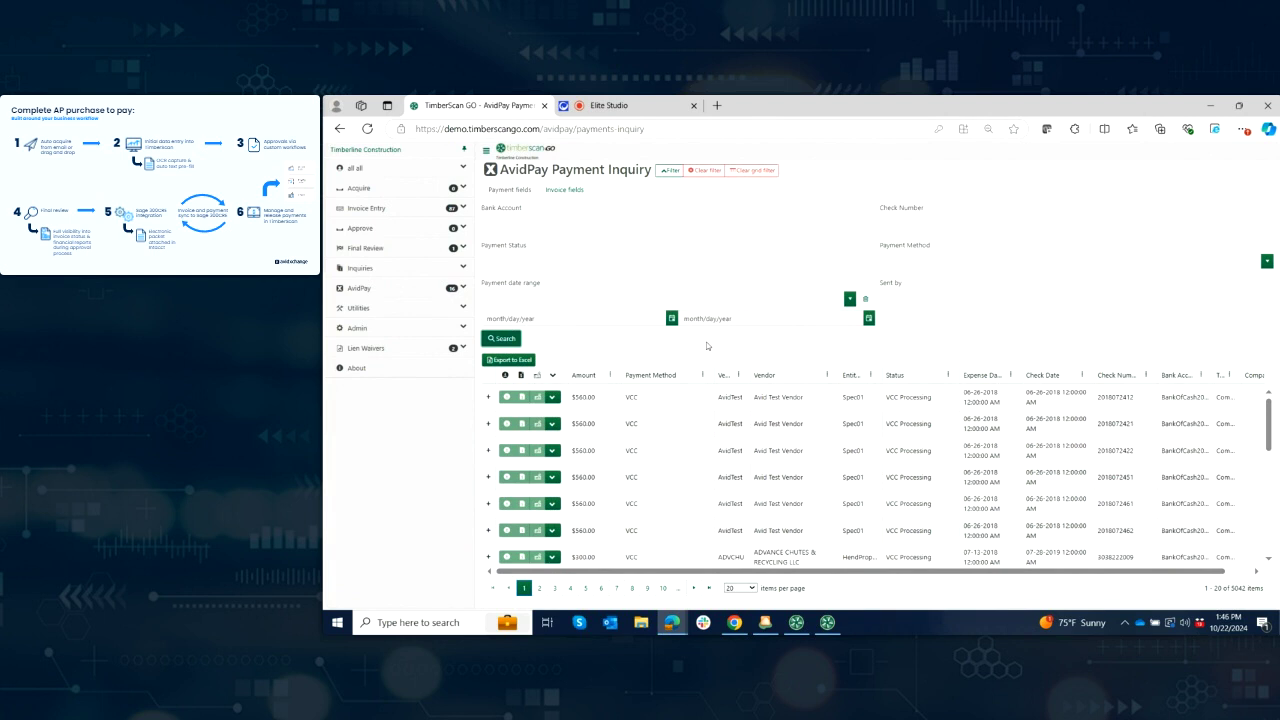
Step: View the available grid columns through the Vendor column's options, and dismiss the list without changes
left_click(827, 375)
left_click(866, 419)
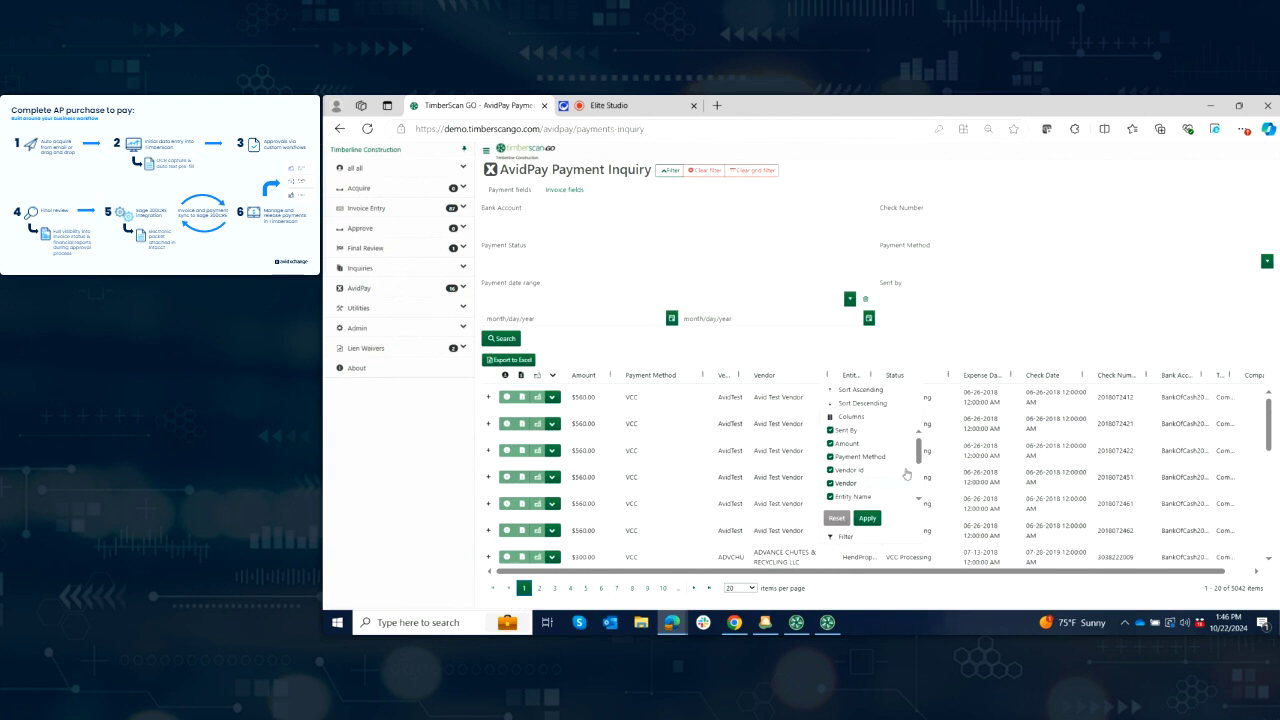
left_click(920, 332)
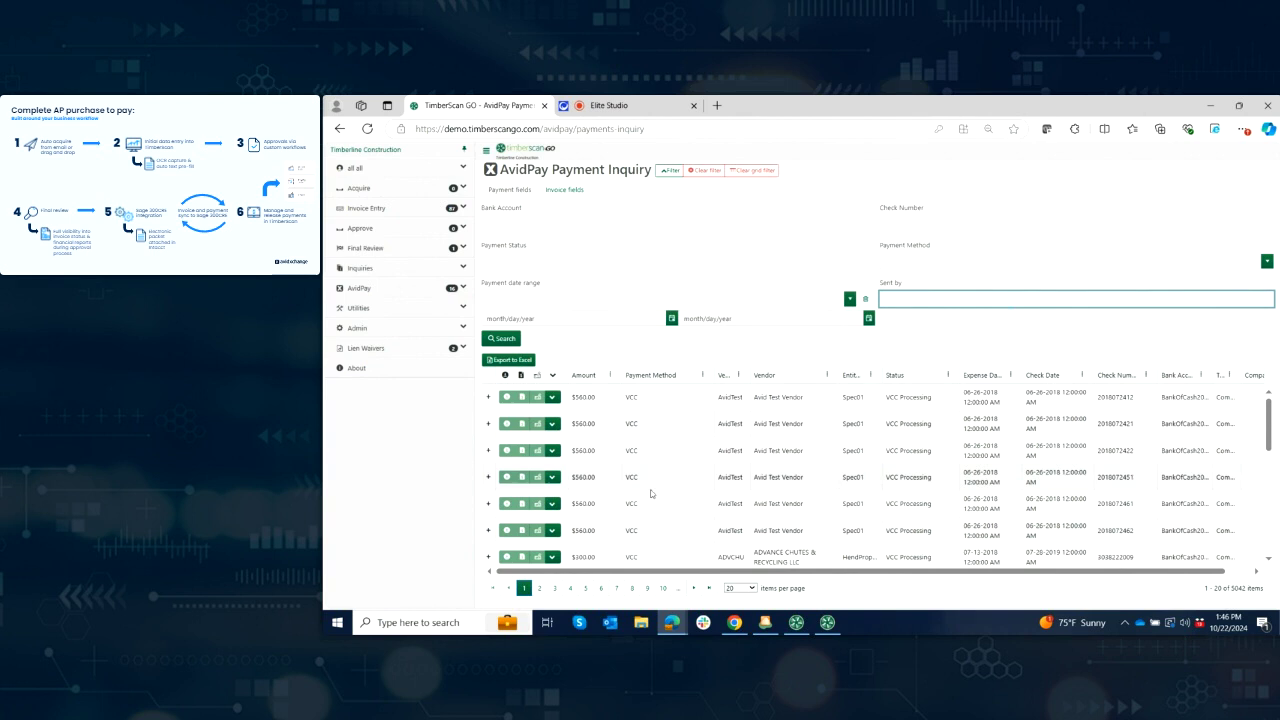
Step: Go to the second page of payment results and open the payment document for Asphalt & Paving Company
scroll(638, 440, "down", 1)
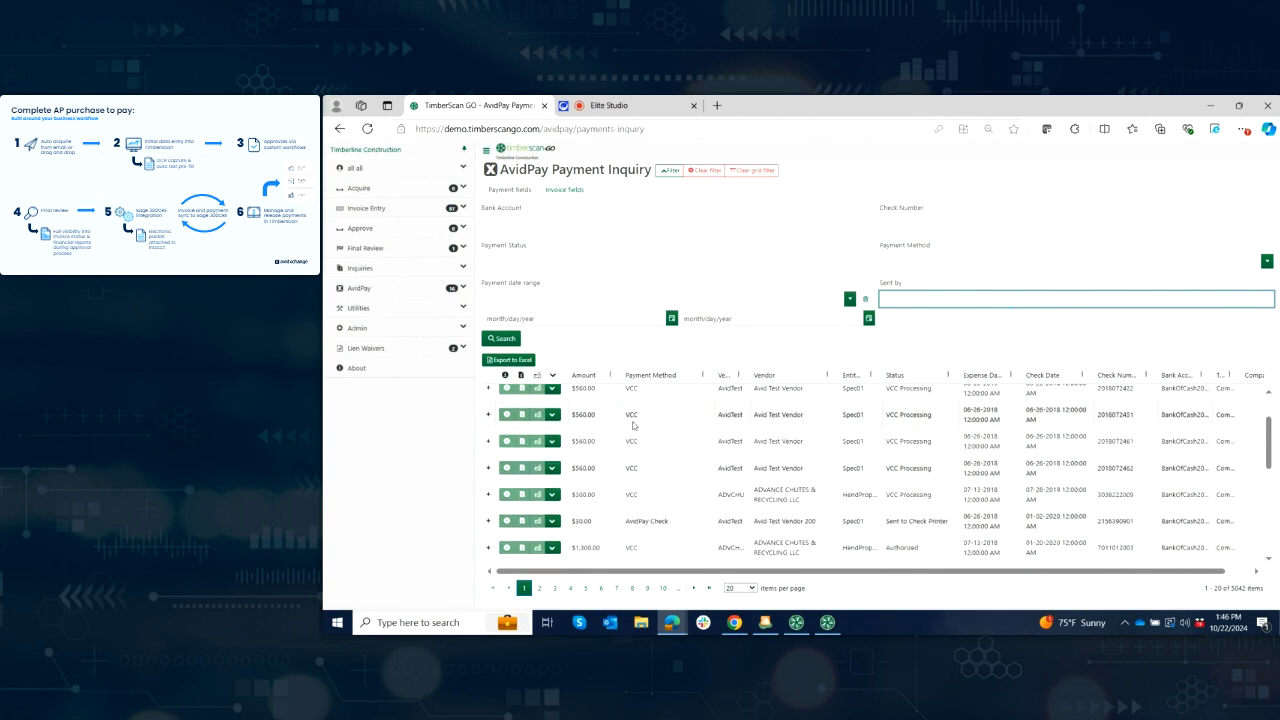
scroll(651, 455, "down", 1)
scroll(651, 455, "down", 1)
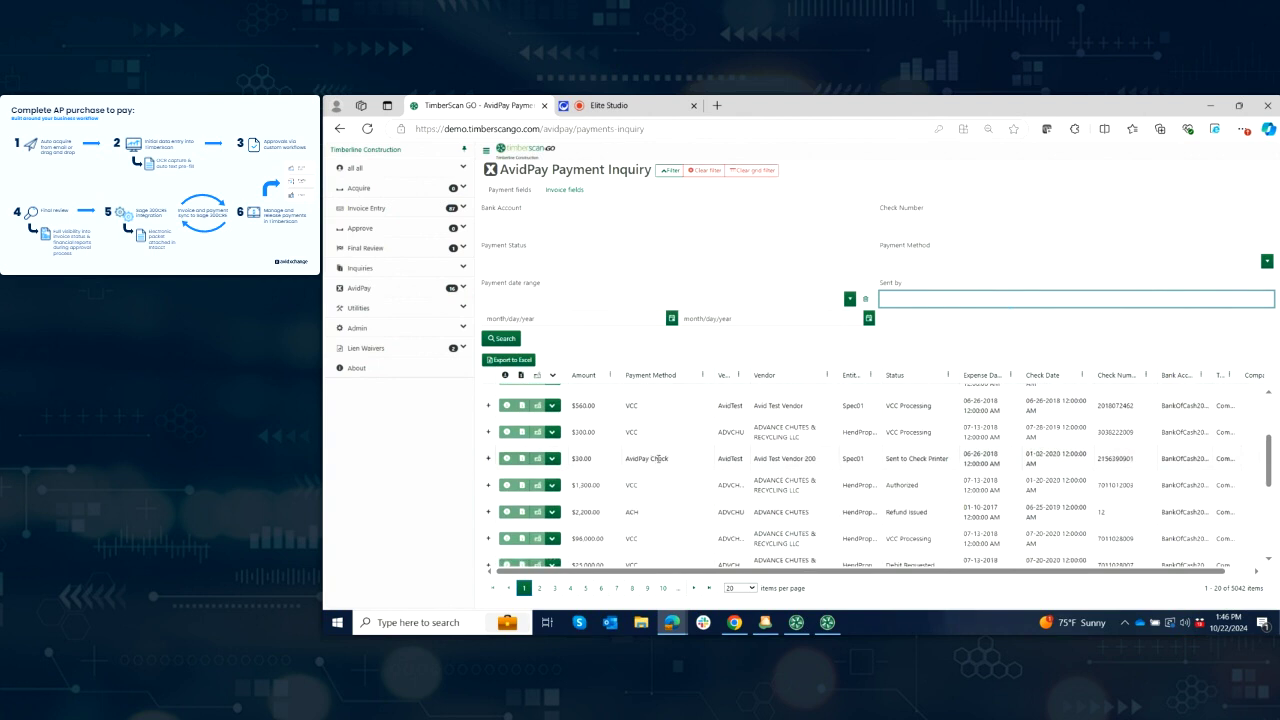
scroll(657, 458, "down", 1)
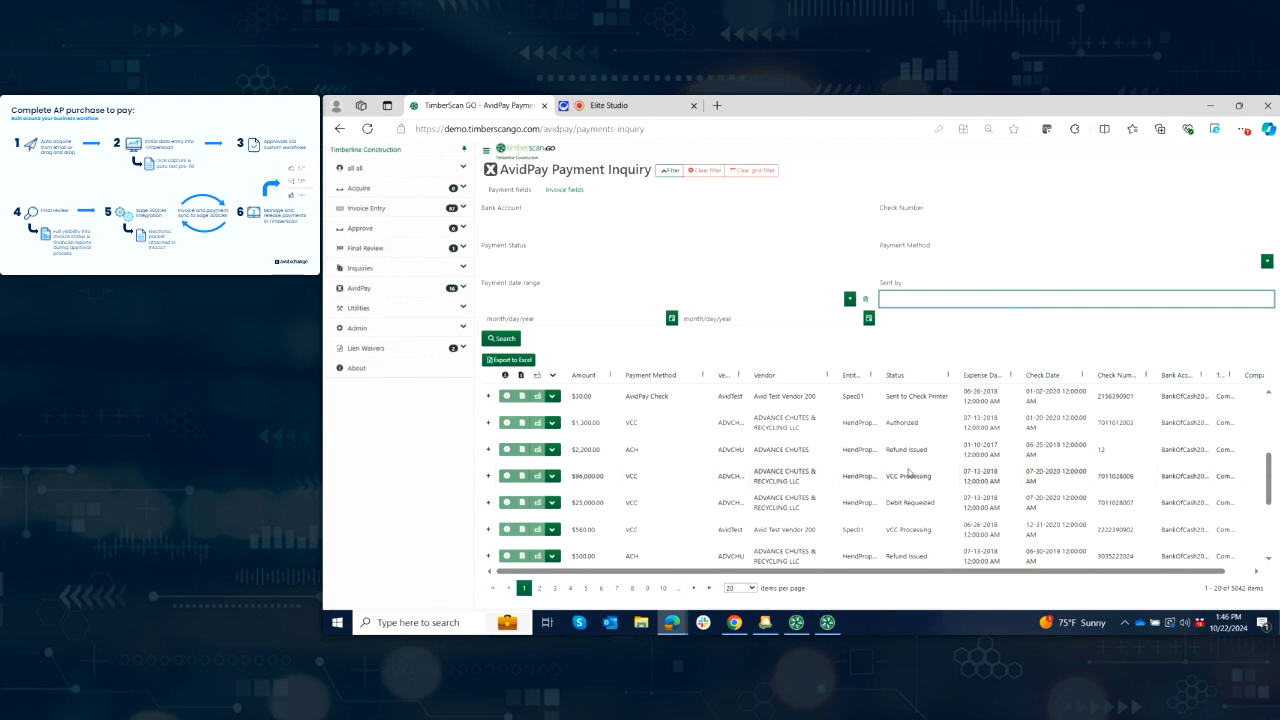
left_click(538, 589)
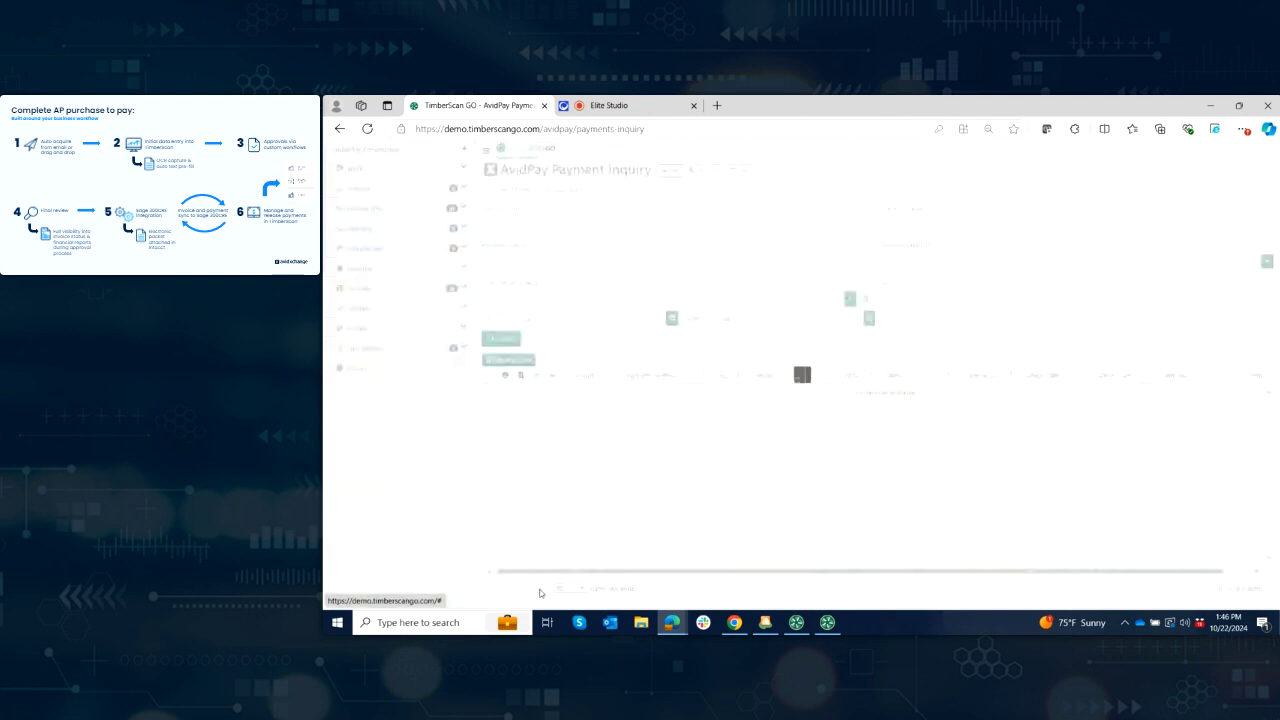
scroll(566, 503, "down", 2)
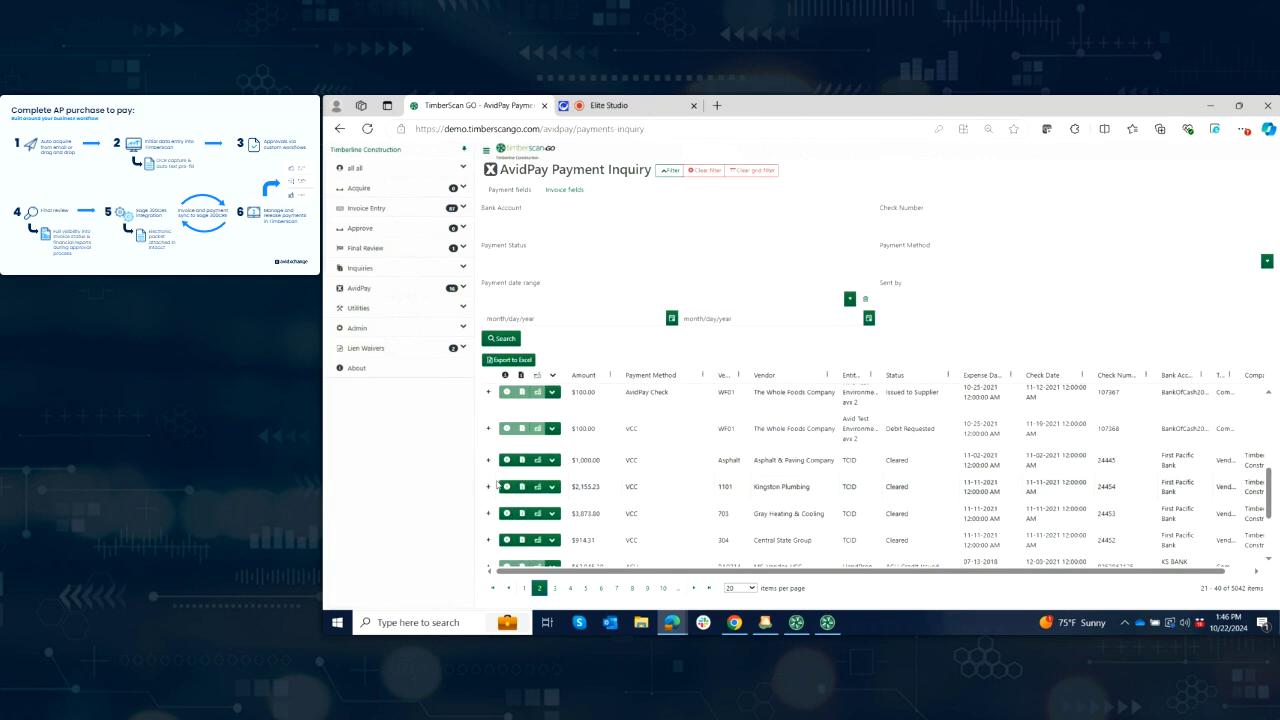
left_click(520, 467)
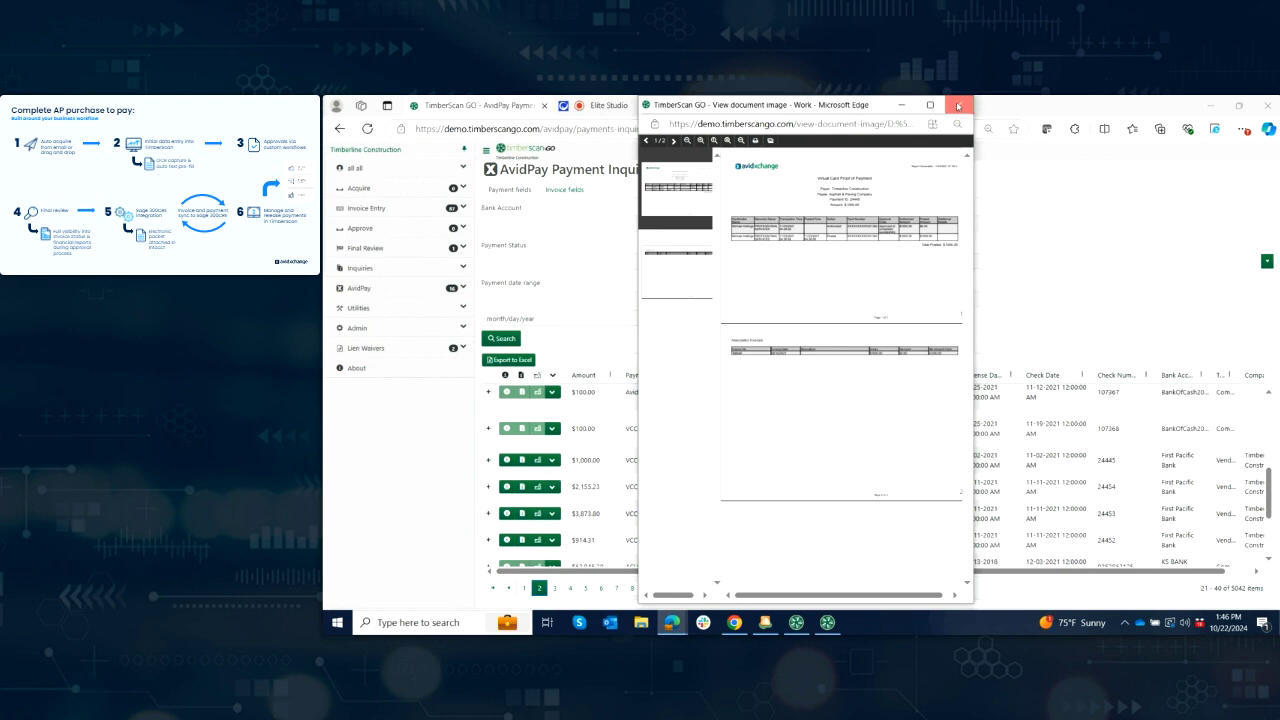
Step: Close the payment document and review the payment details, history and pay control logs of the $1,000.00 Asphalt & Paving Company payment
left_click(958, 106)
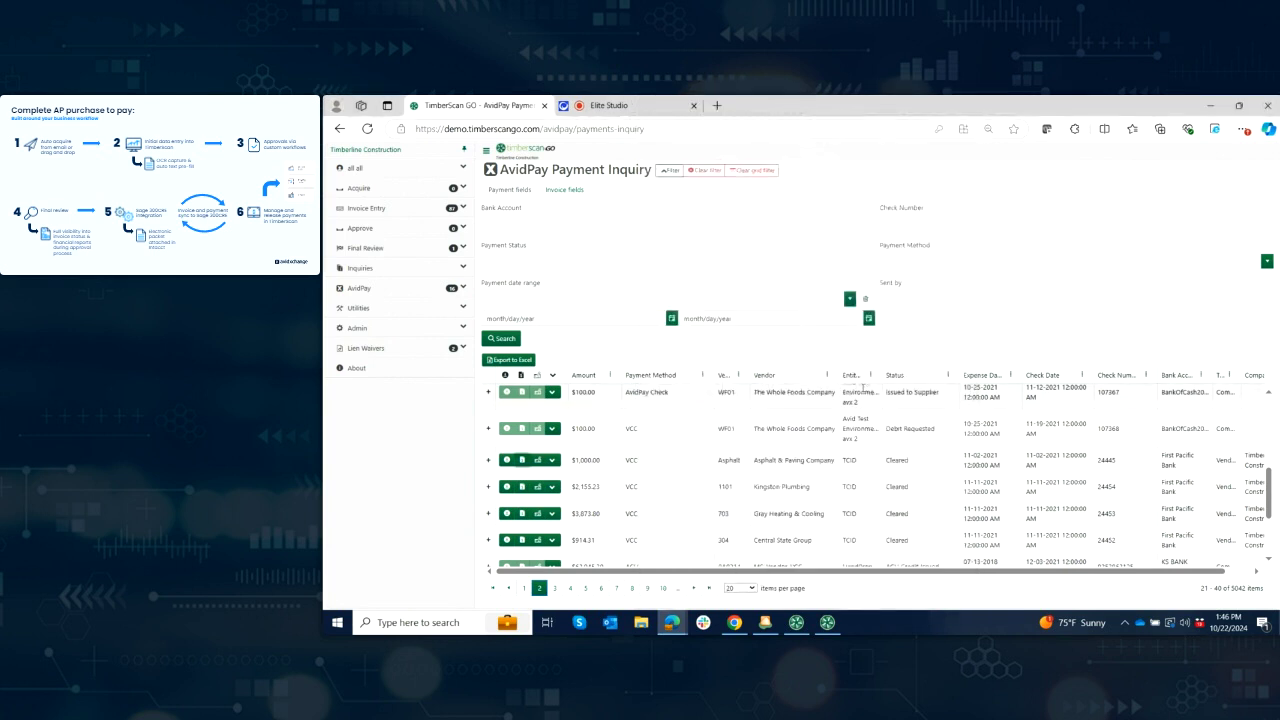
left_click(488, 461)
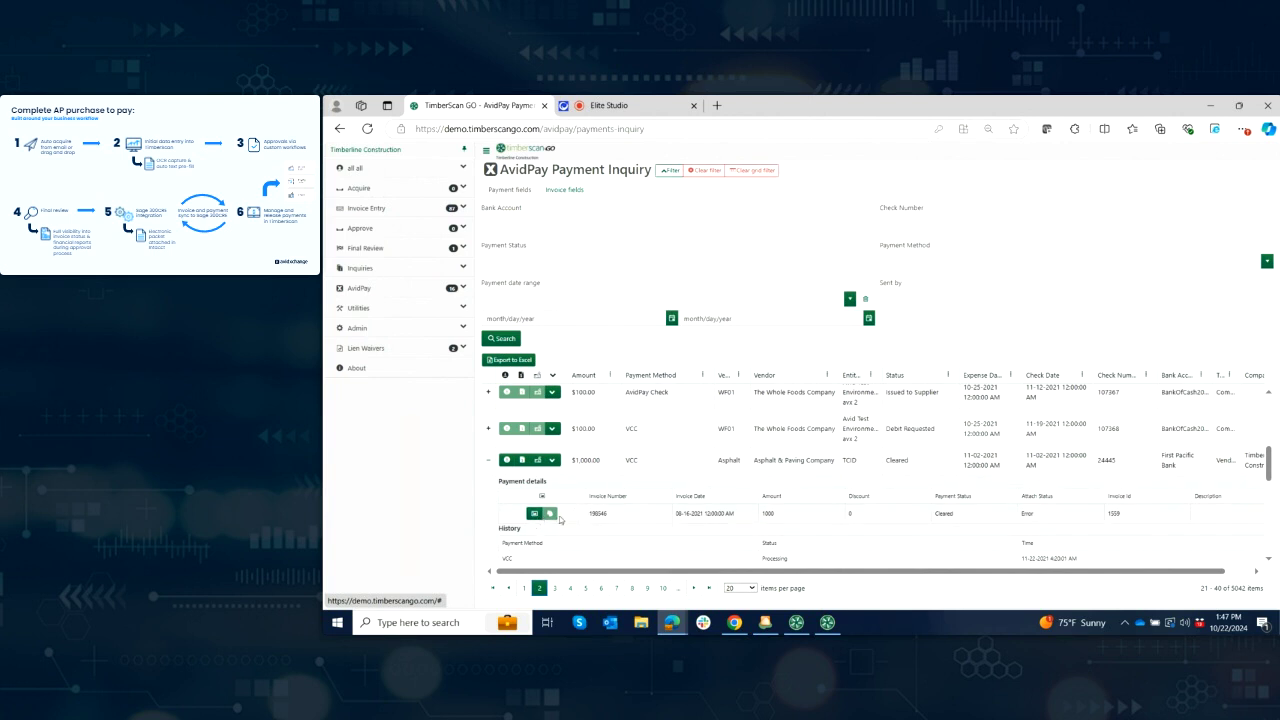
scroll(709, 514, "down", 2)
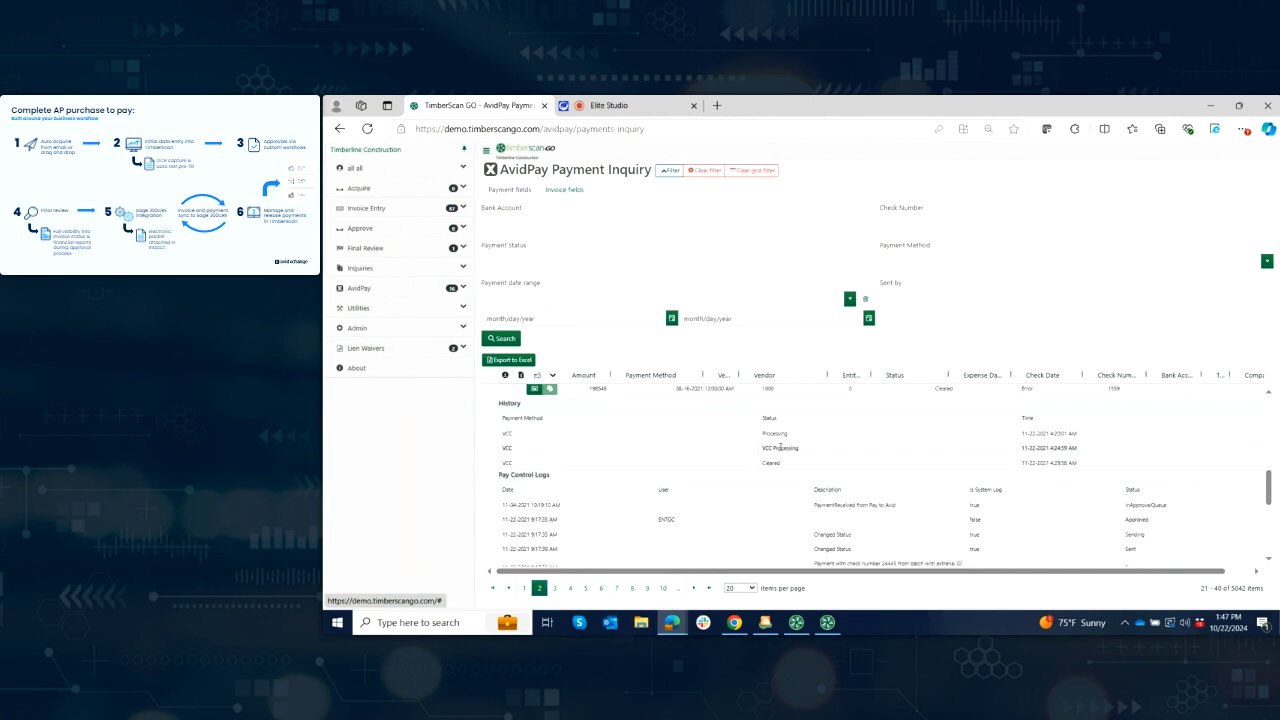
scroll(560, 493, "up", 1)
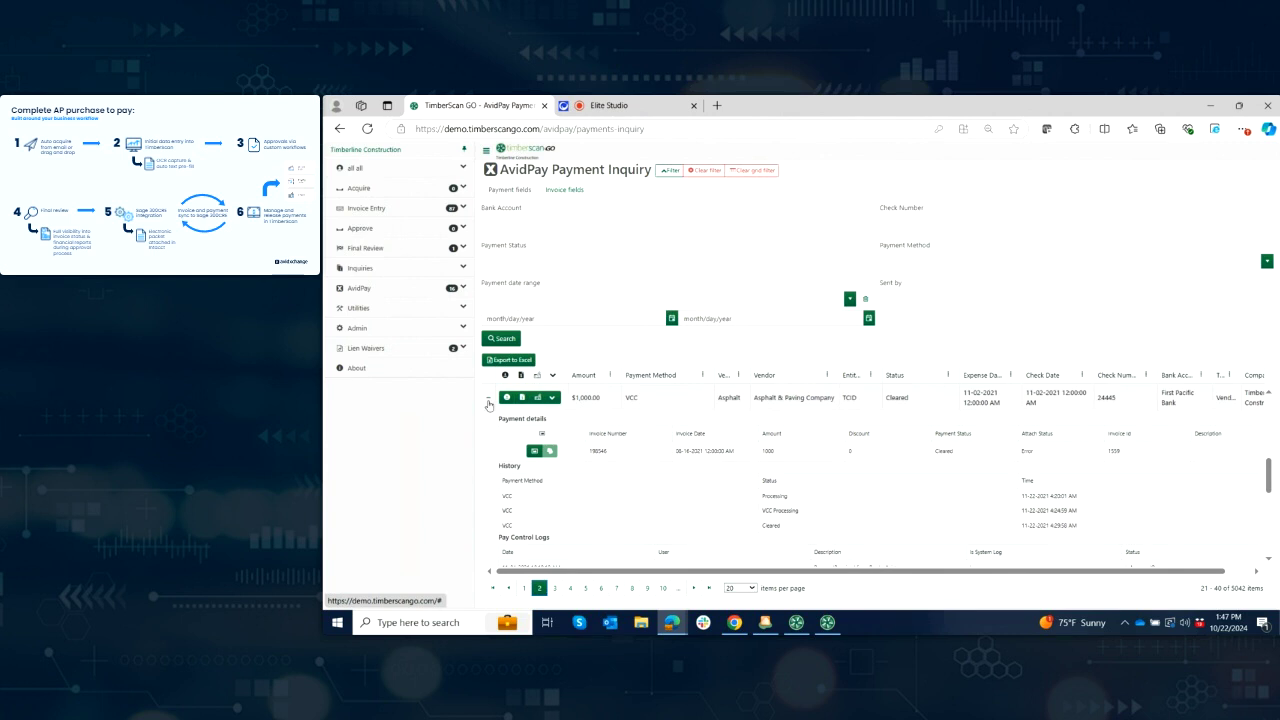
left_click(488, 398)
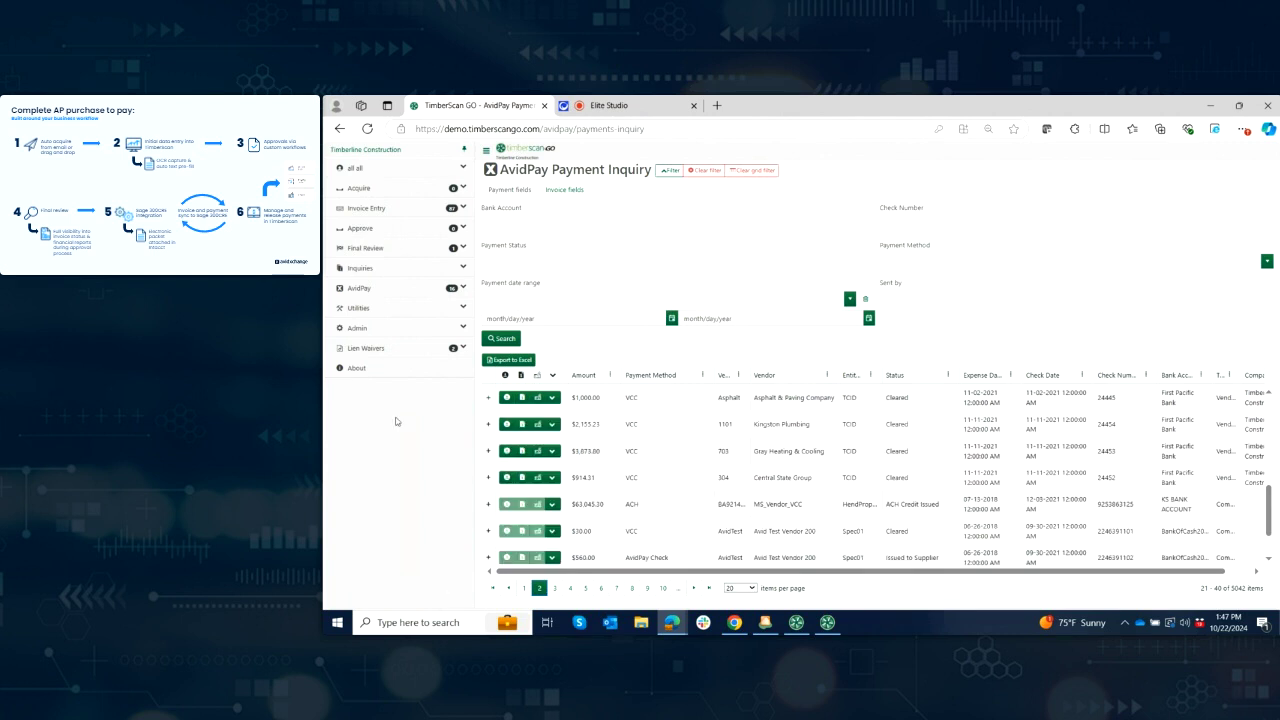
Step: Open AvidPay Payments Control's In Approval Queue and search for all payments without any filter criteria
left_click(463, 349)
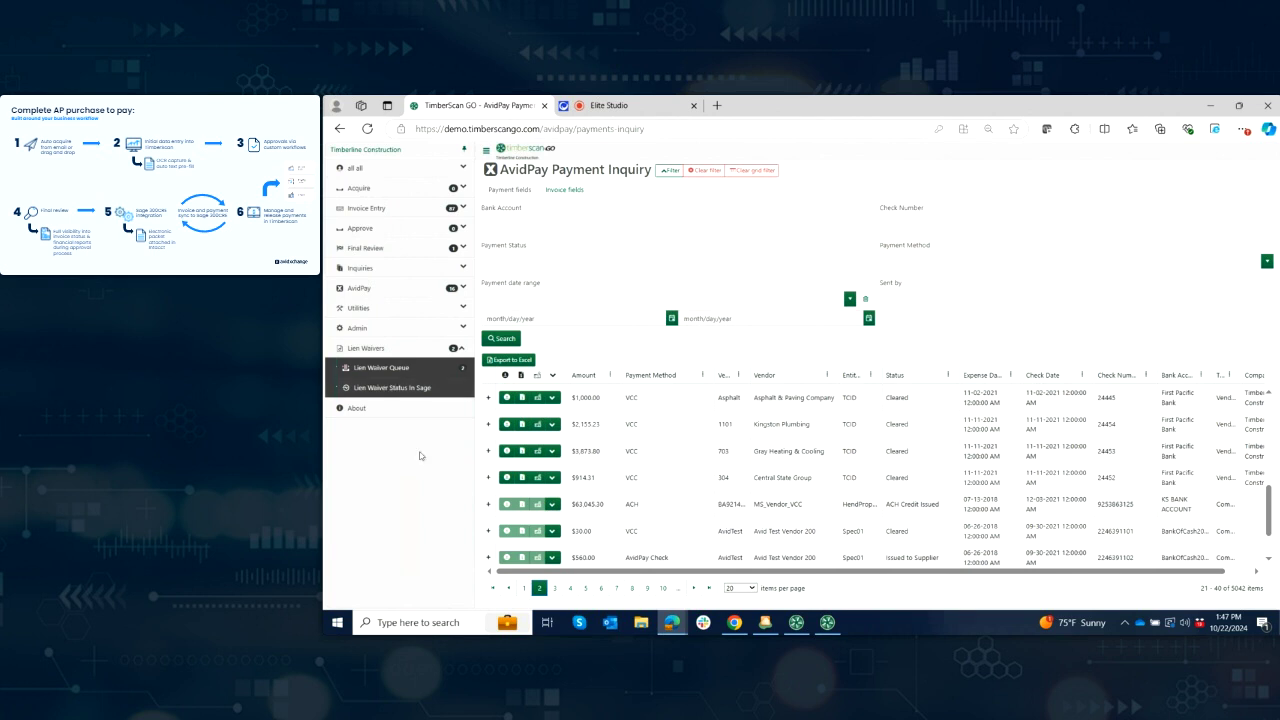
left_click(463, 289)
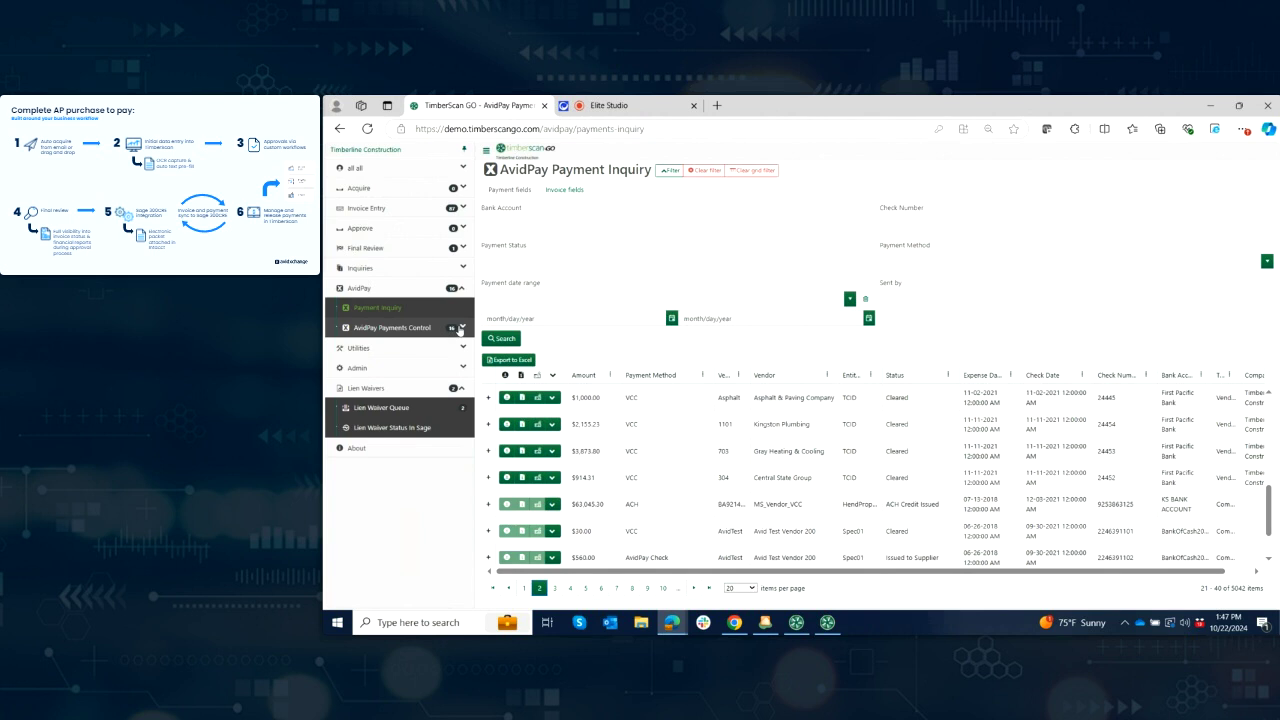
left_click(460, 330)
left_click(397, 350)
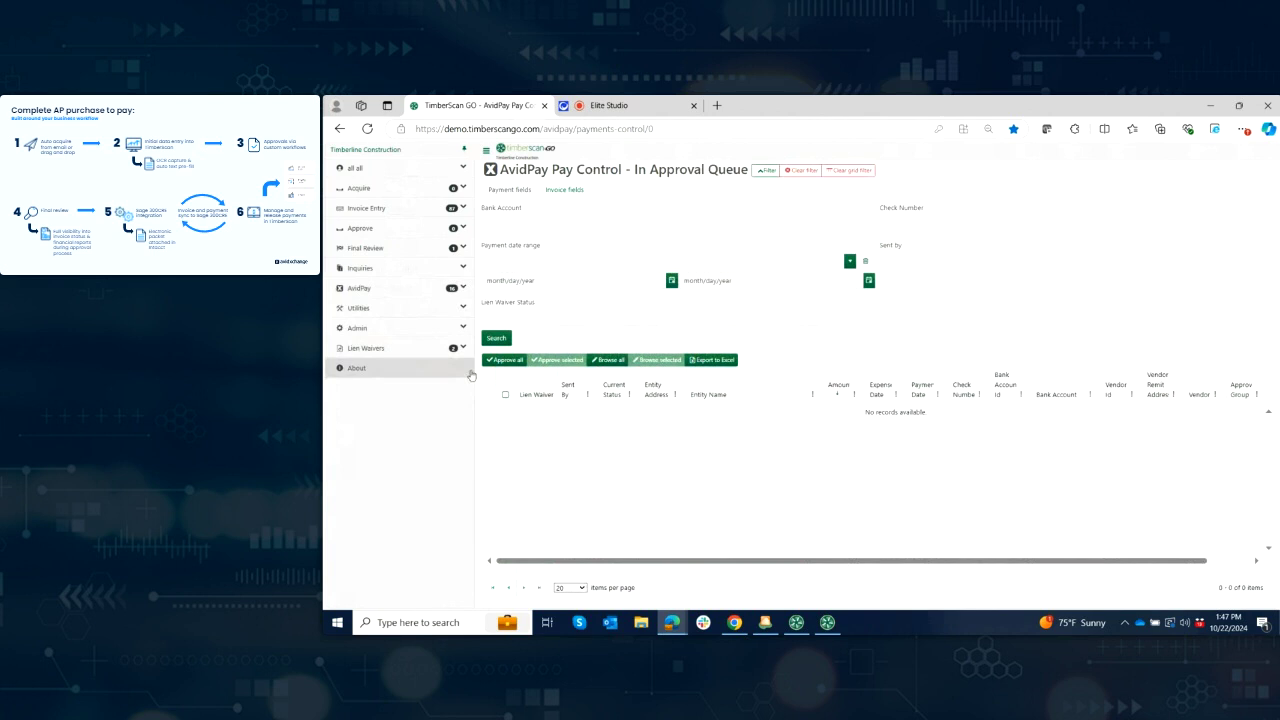
left_click(497, 340)
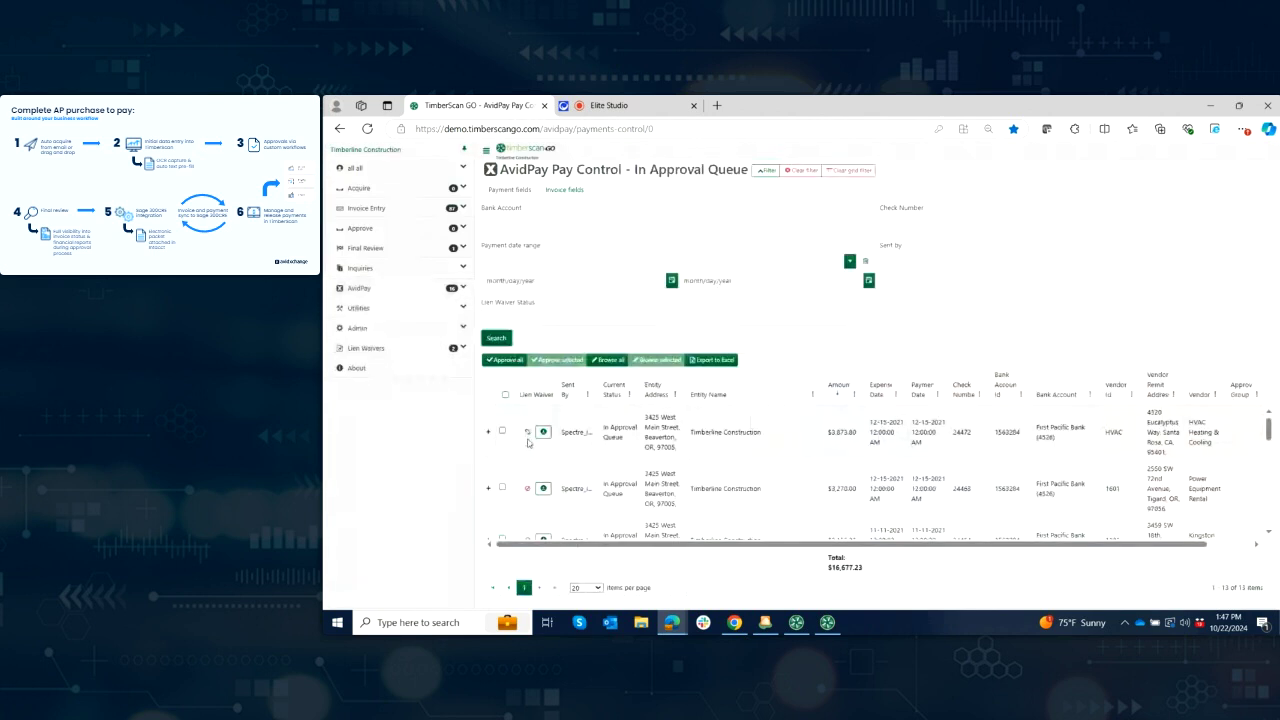
Step: Check the lien waiver indicator on the queued Power Equipment Rental payment and open the Lien Waiver Status In Sage list
mouse_move(527, 491)
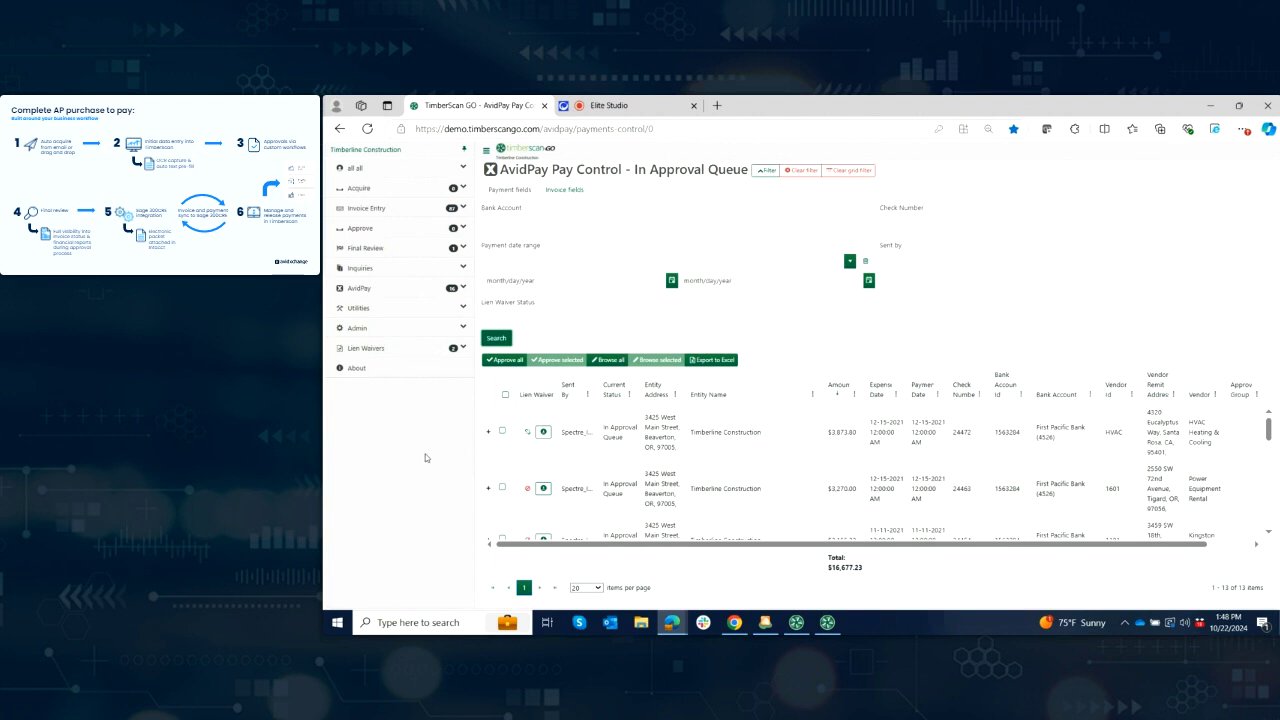
mouse_move(526, 491)
left_click(463, 348)
left_click(385, 388)
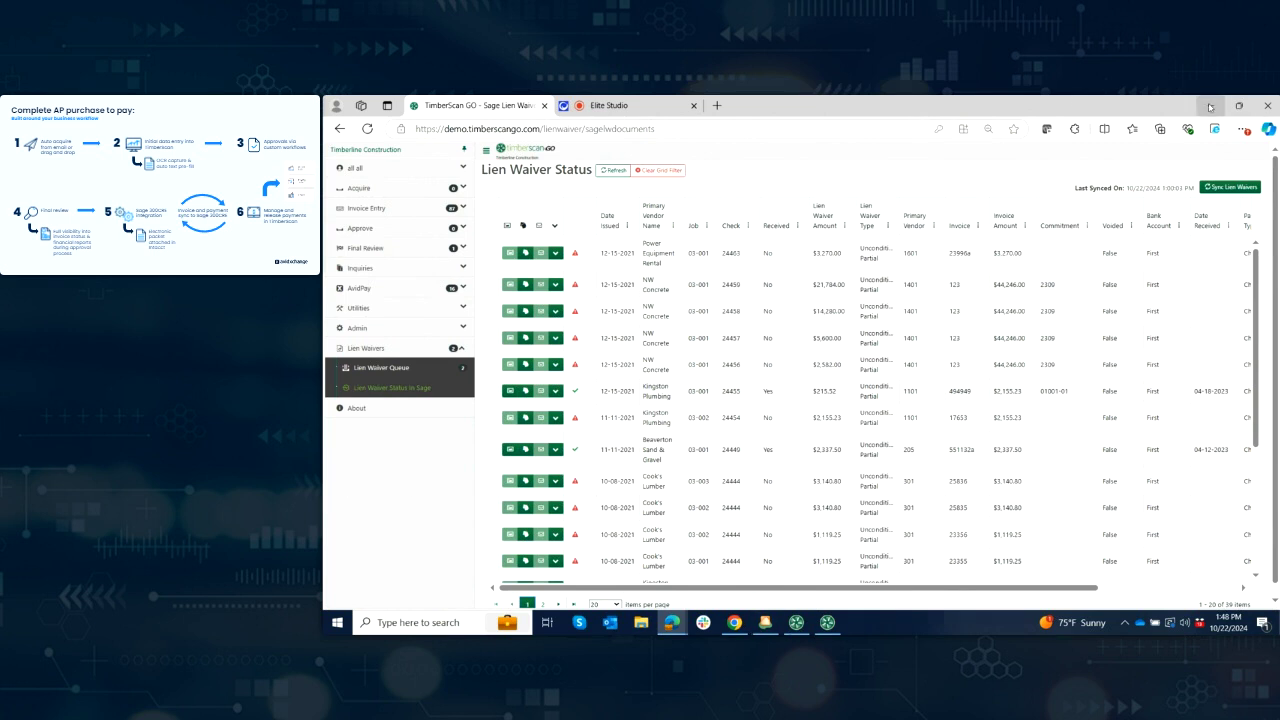
Step: Switch to the Elite Studio presentation and advance to slide 10 on increasing efficiency with AvidXchange
left_click(650, 107)
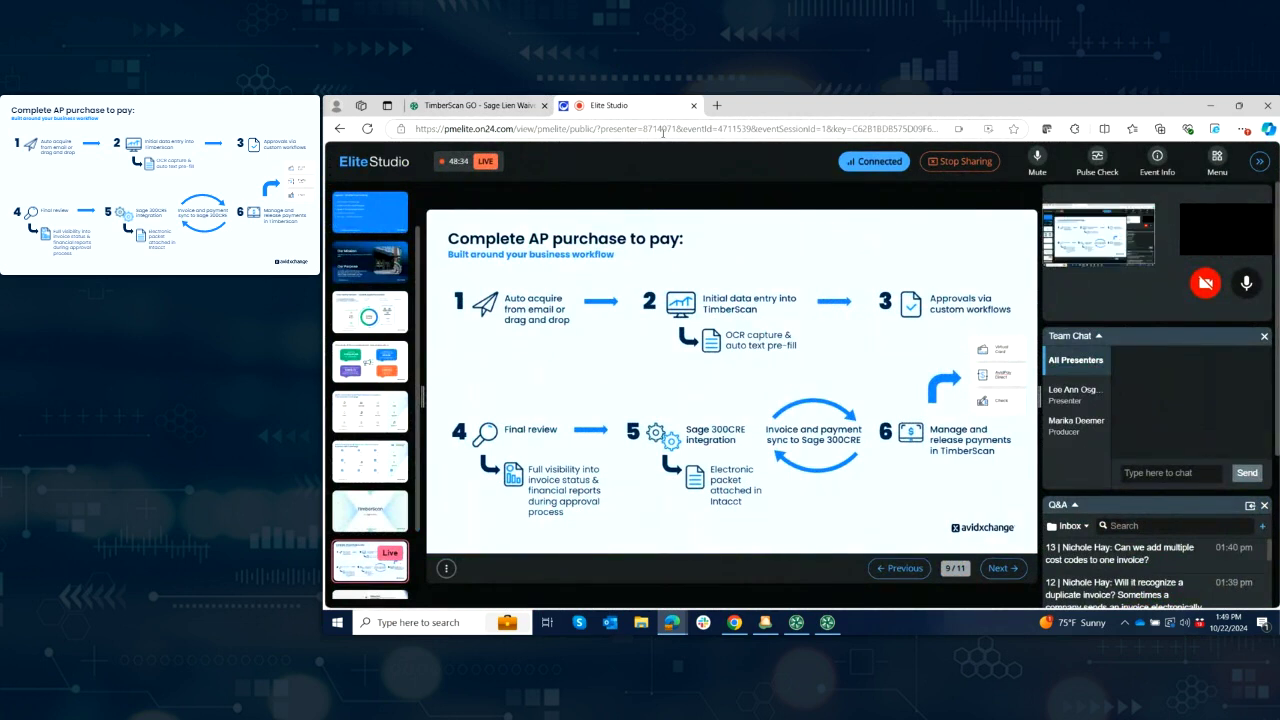
left_click(1002, 568)
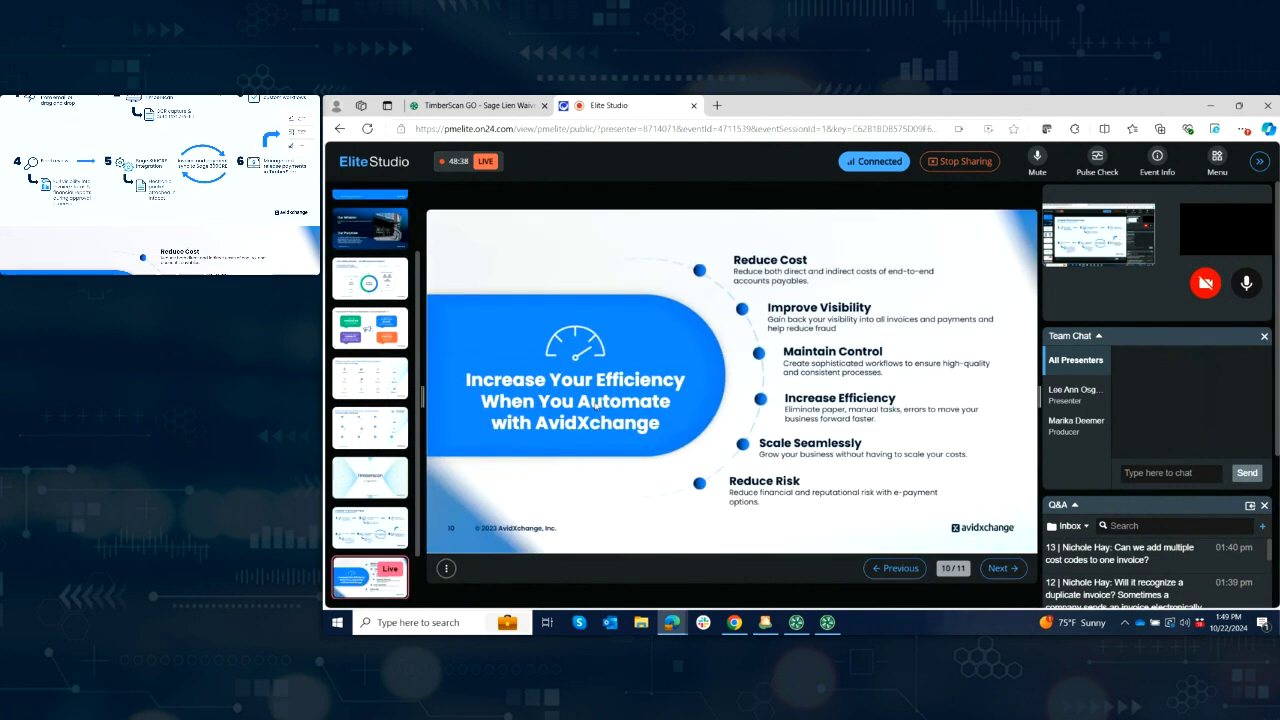